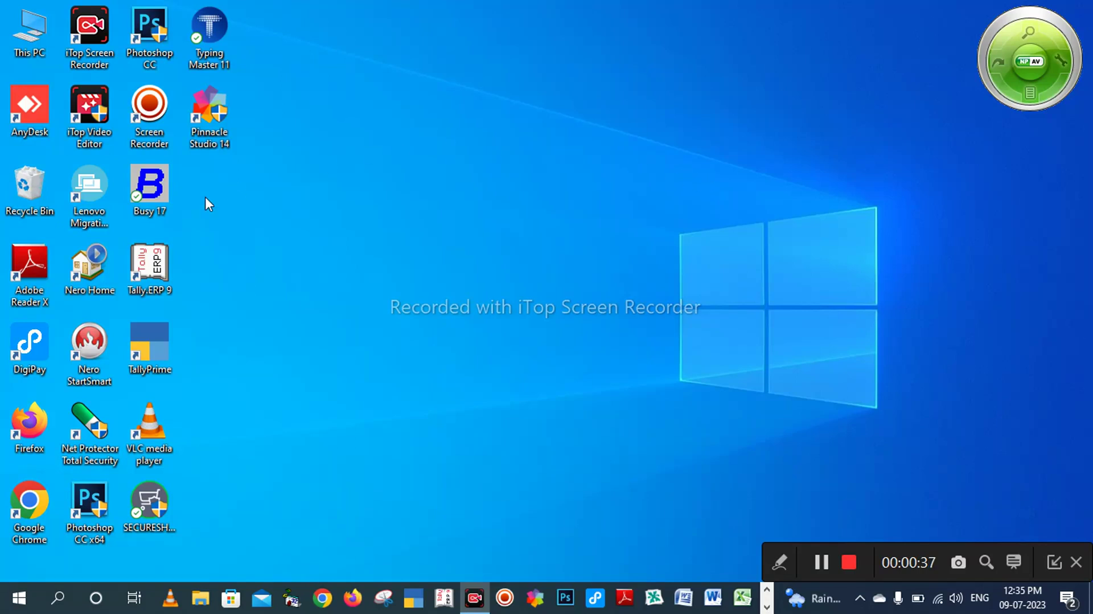
Step: Launch Busy 17 from its desktop icon
double_click(143, 194)
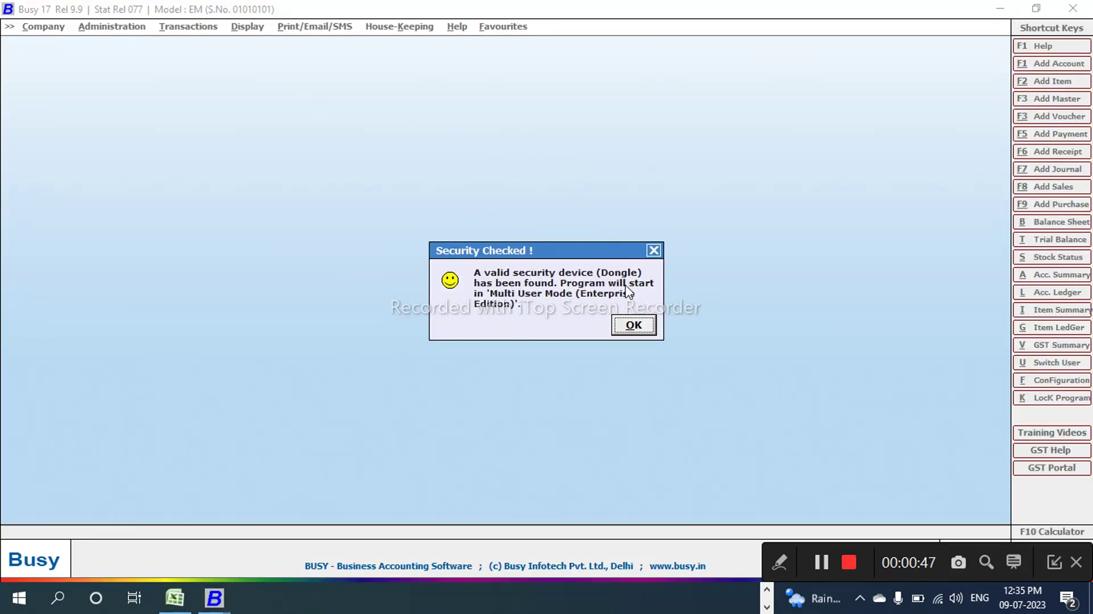
Step: Dismiss the Security Checked message and open the Create Company form
click(637, 327)
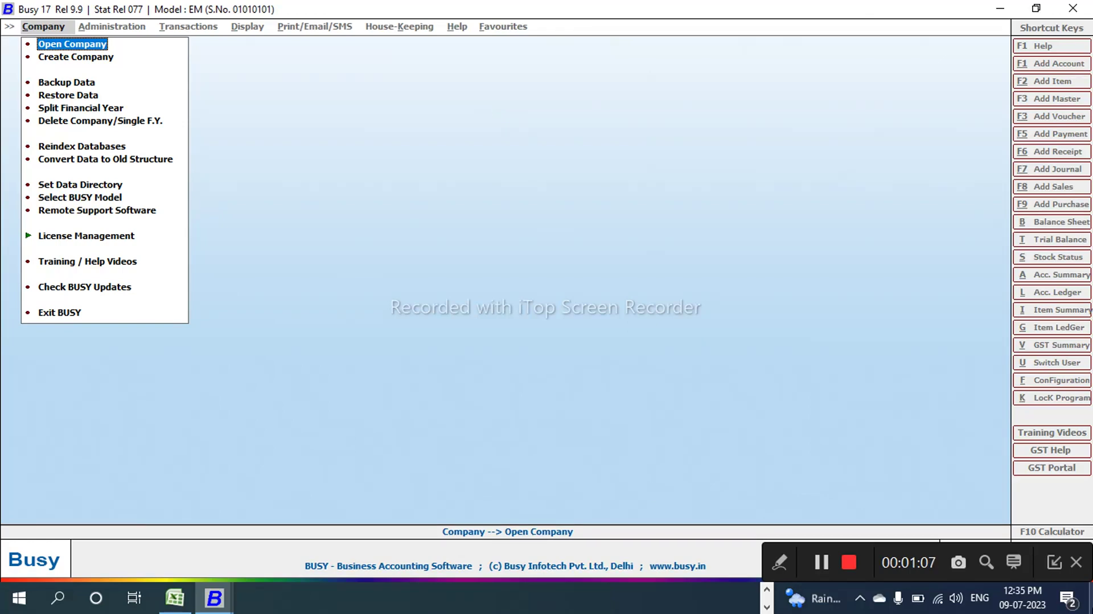
key(Down)
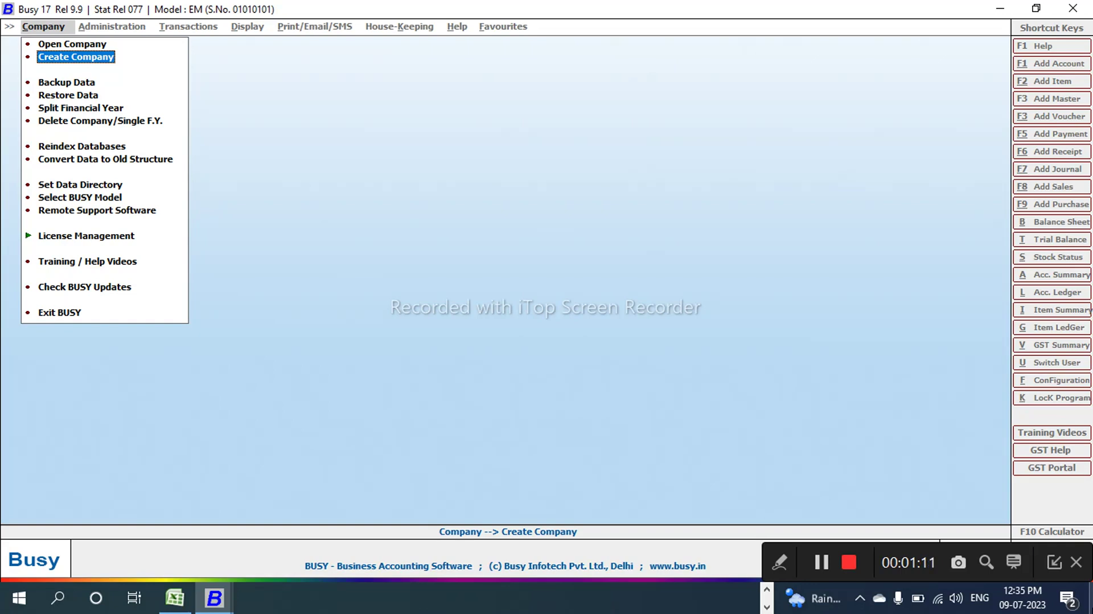
key(Return)
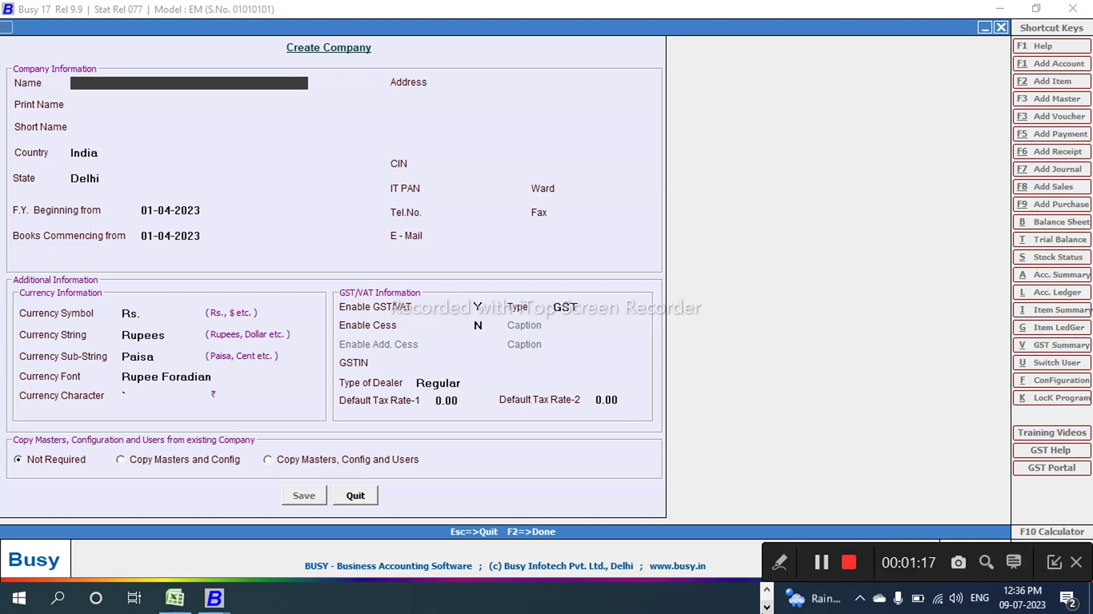
Step: Enter company name Om Computer Training Center, short name Octc, country India, state Chhattisgarh
text(om computer training center)
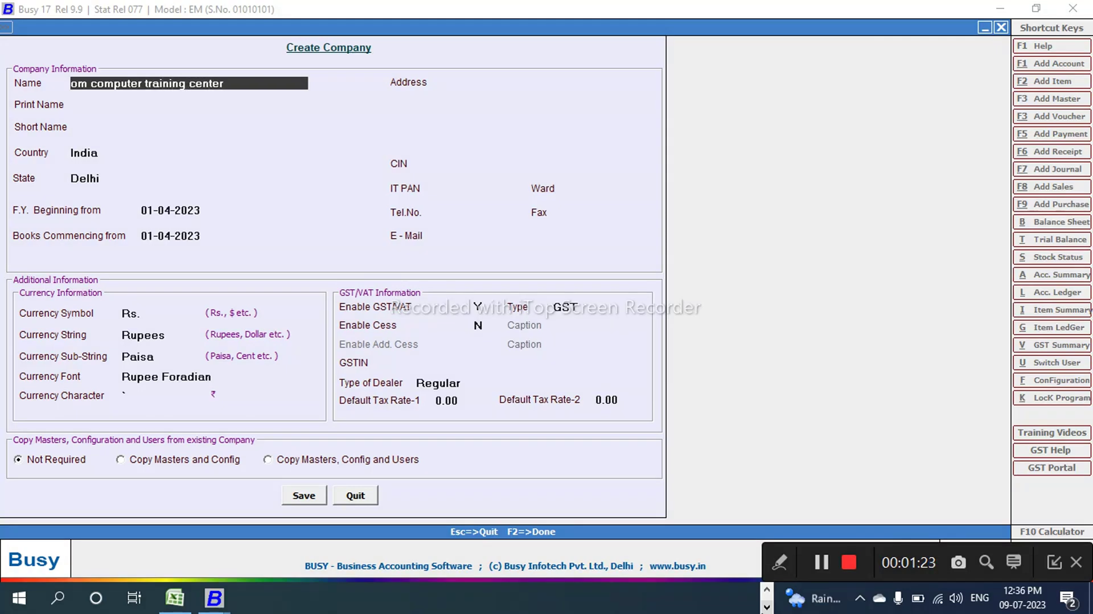
key(Return)
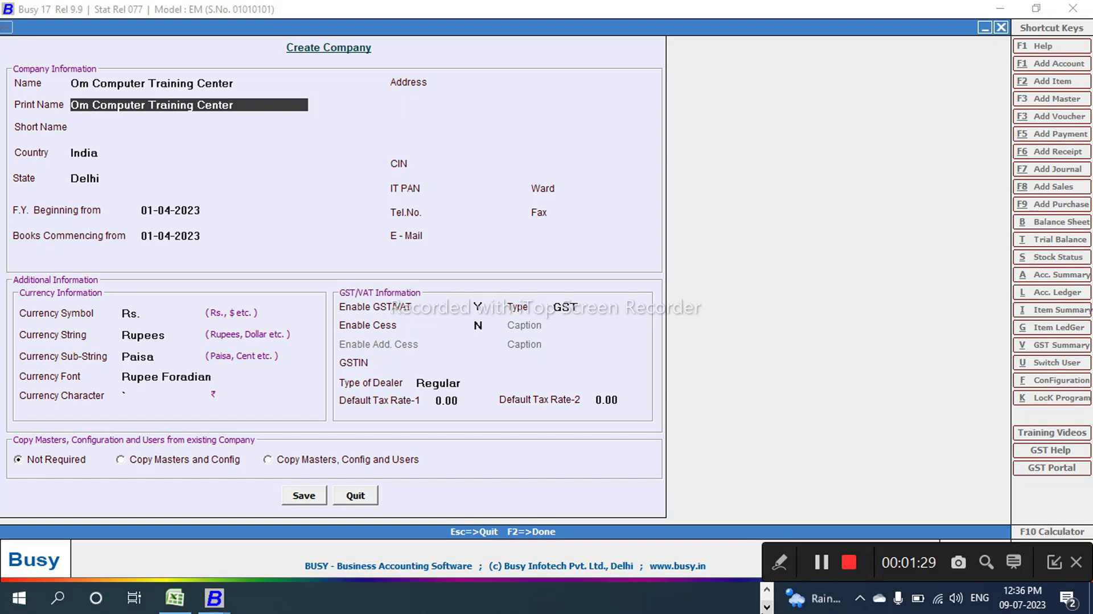
key(Return)
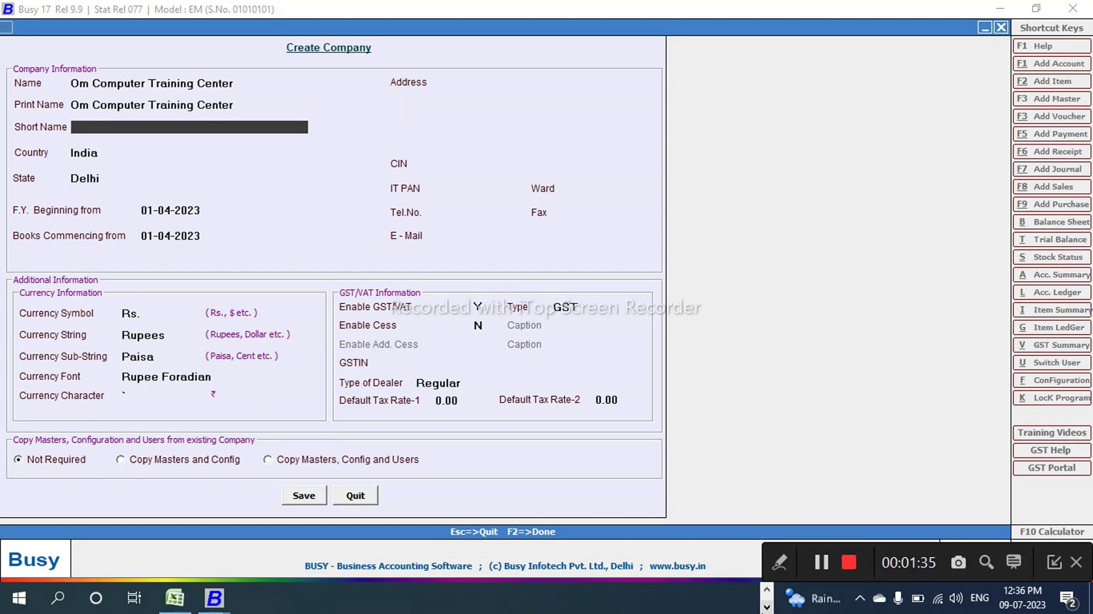
text(octc)
key(Return)
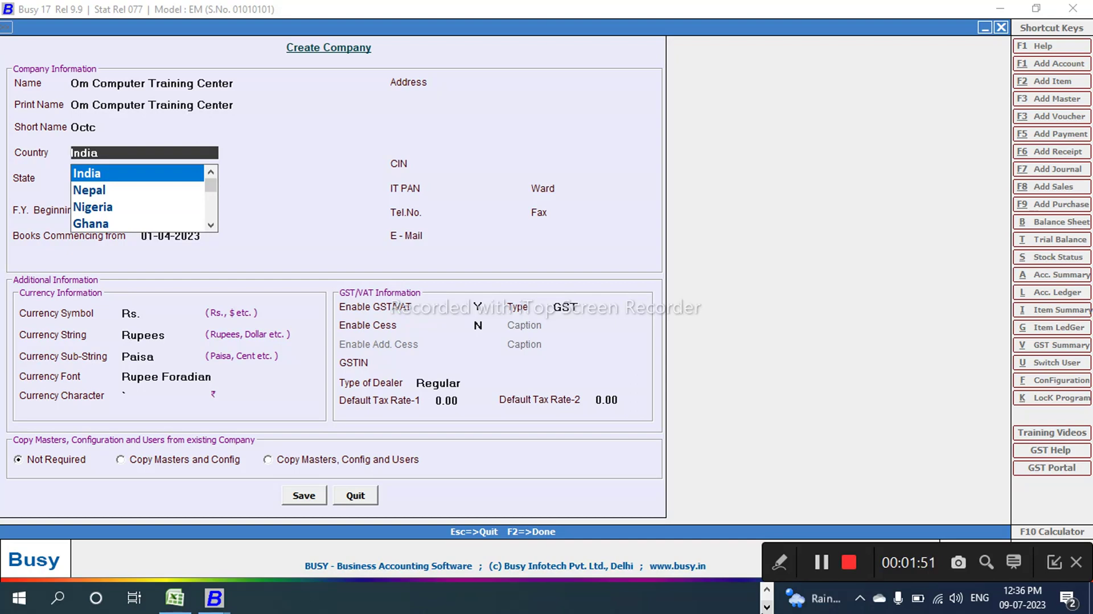
key(Return)
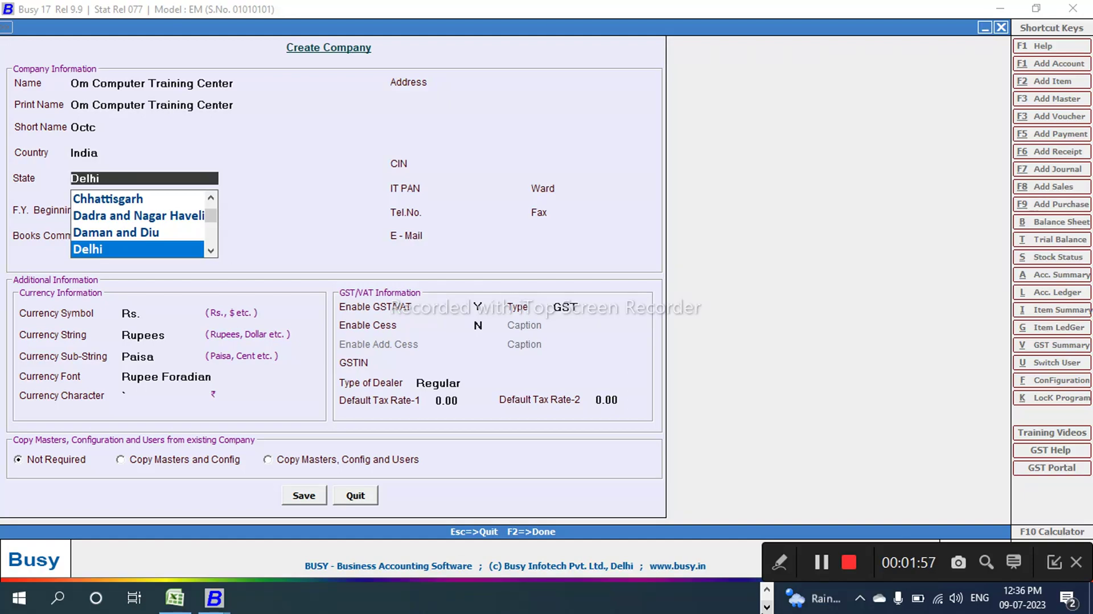
key(Up)
key(Up)
key(Up)
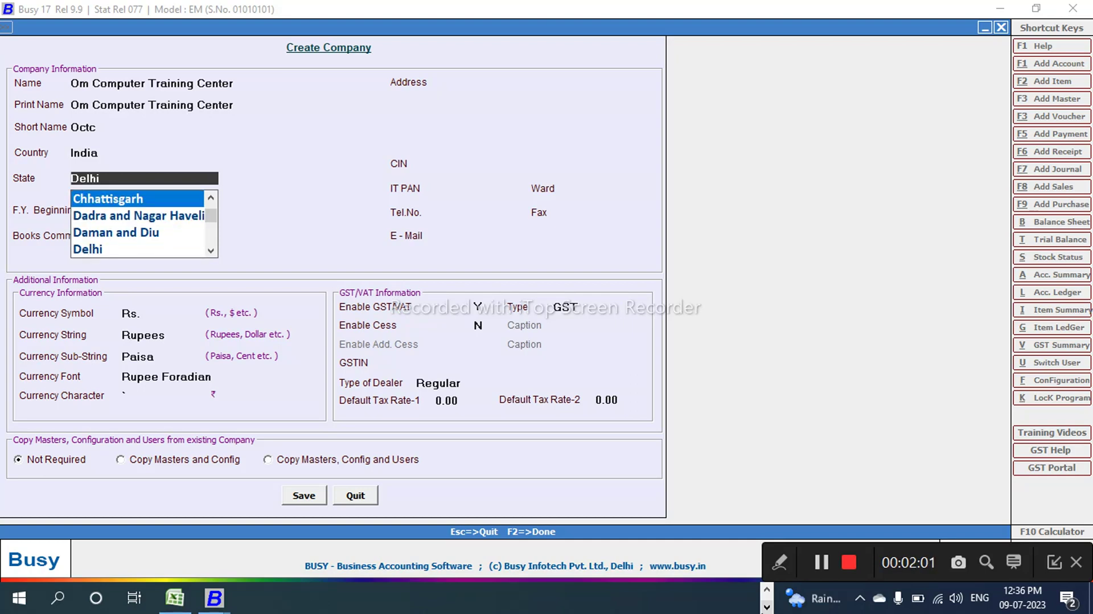
key(Return)
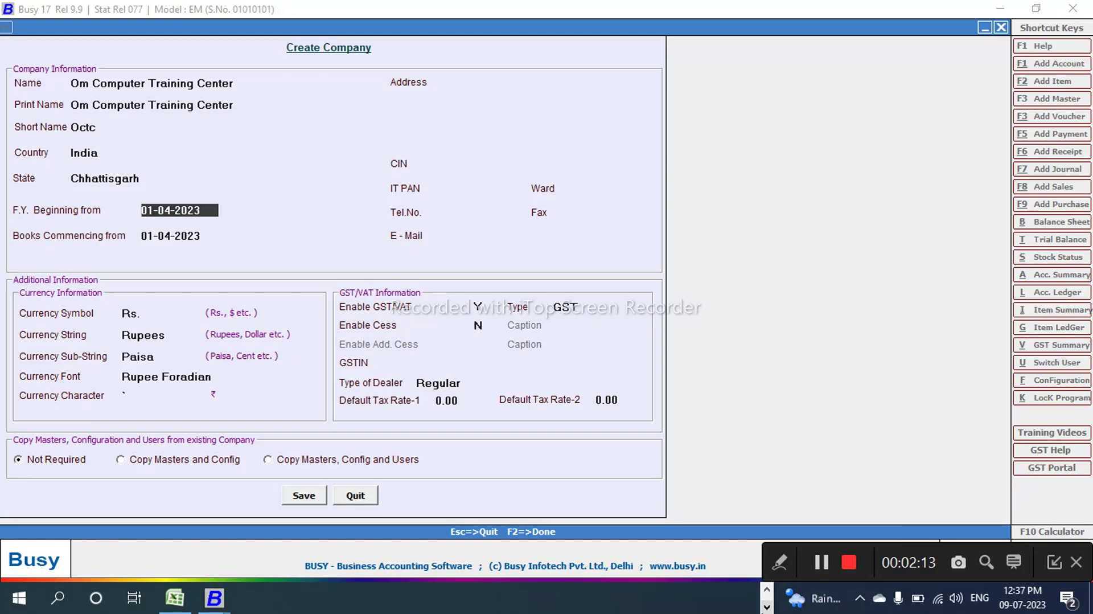
click(179, 235)
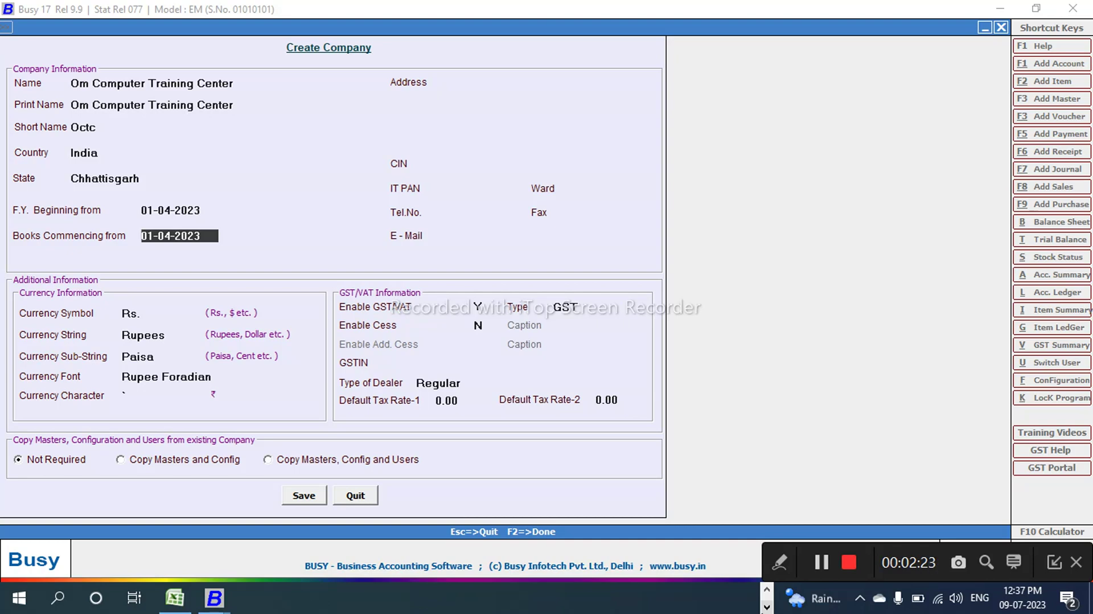
Step: Fill in the first three company address lines, ending with the pin code
key(Return)
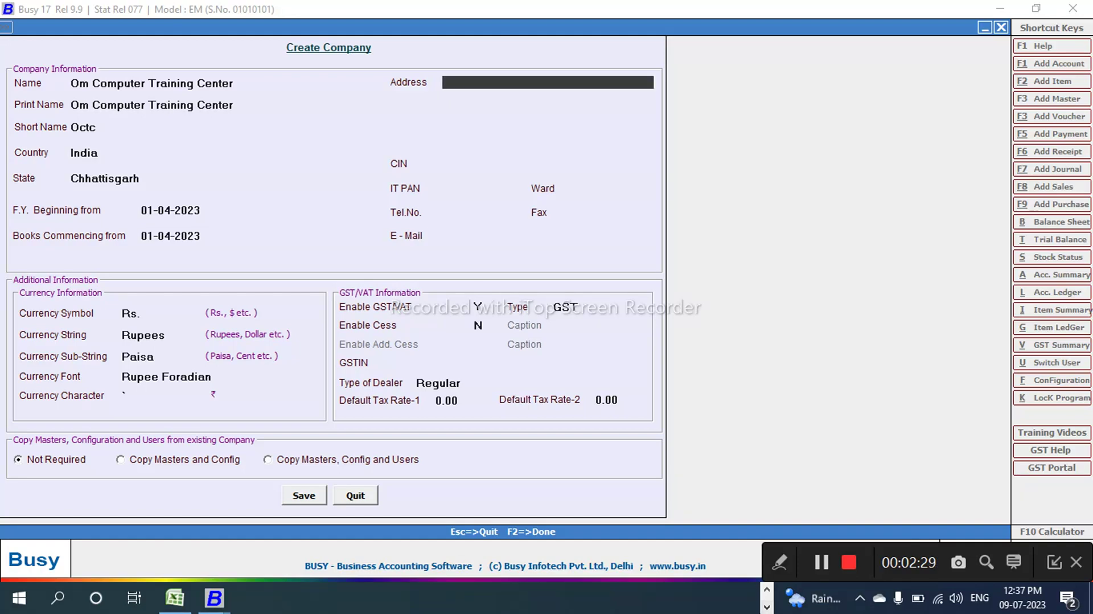
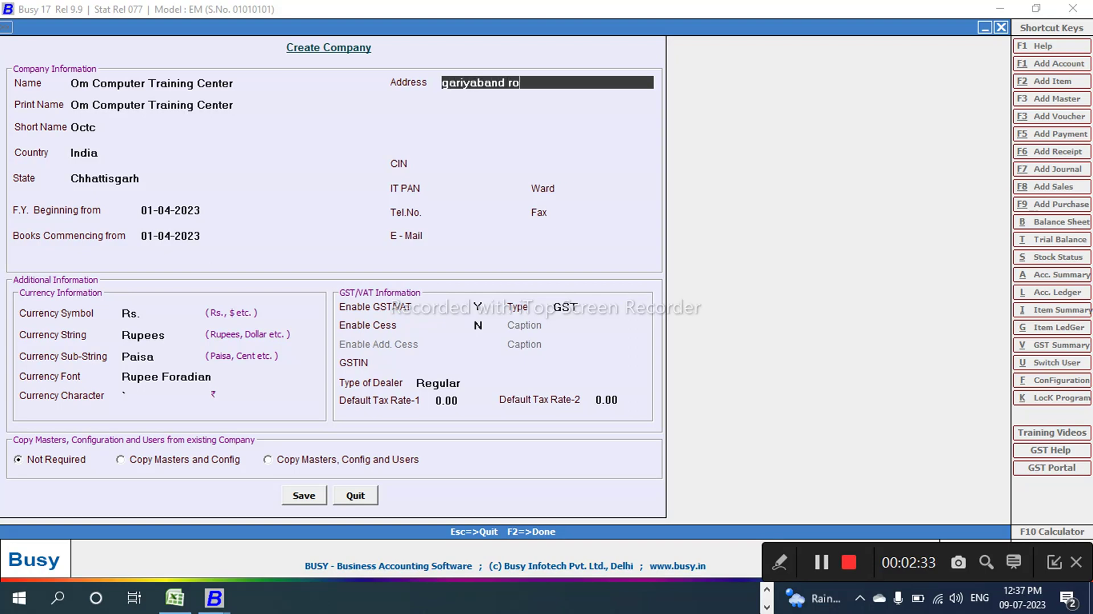
key(Return)
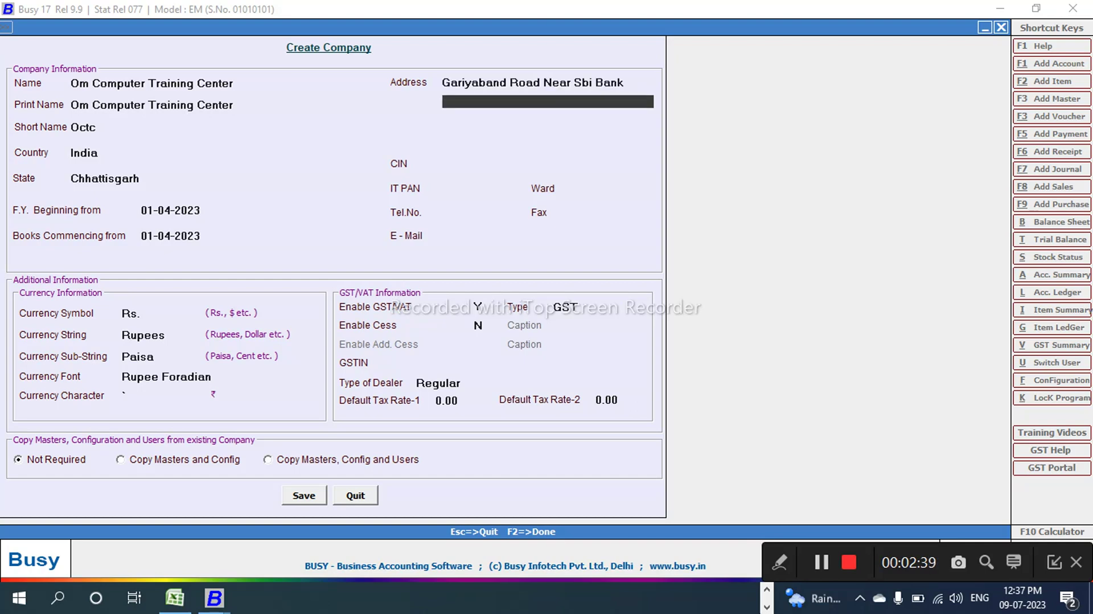
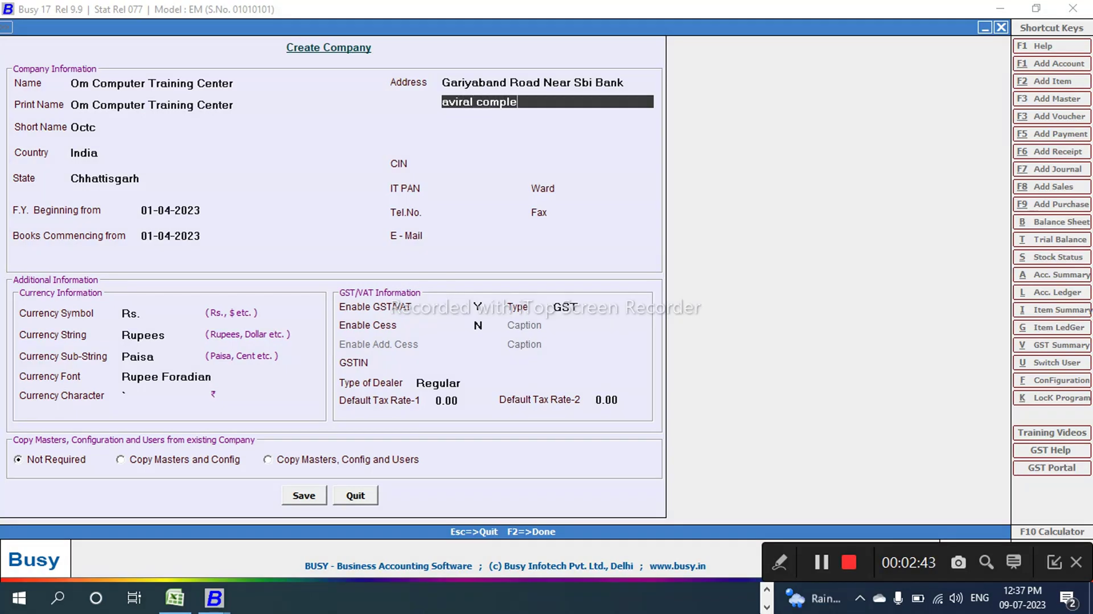
key(Return)
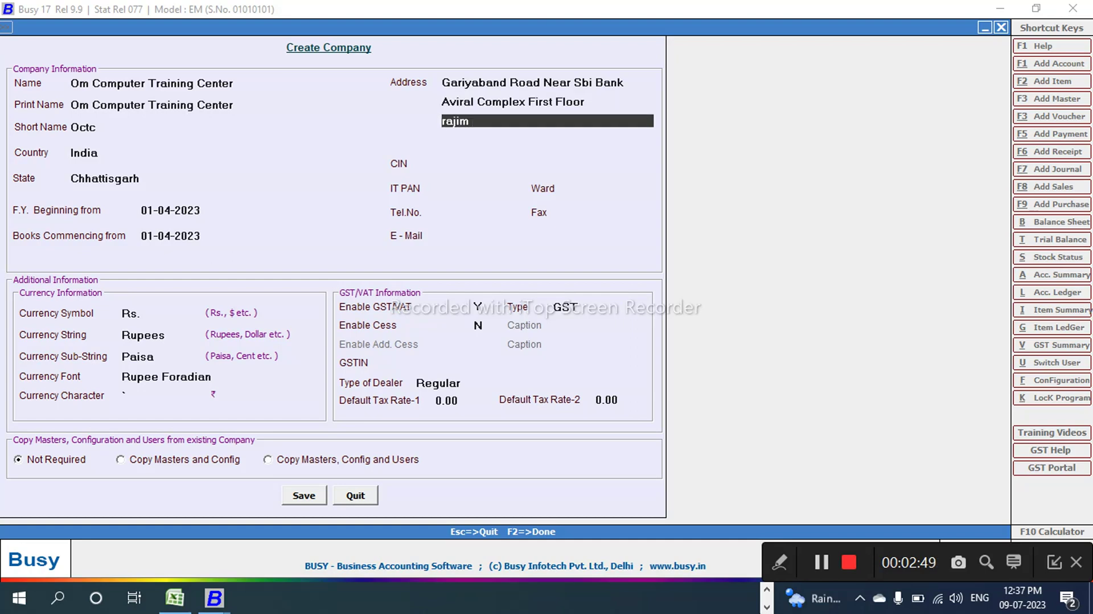
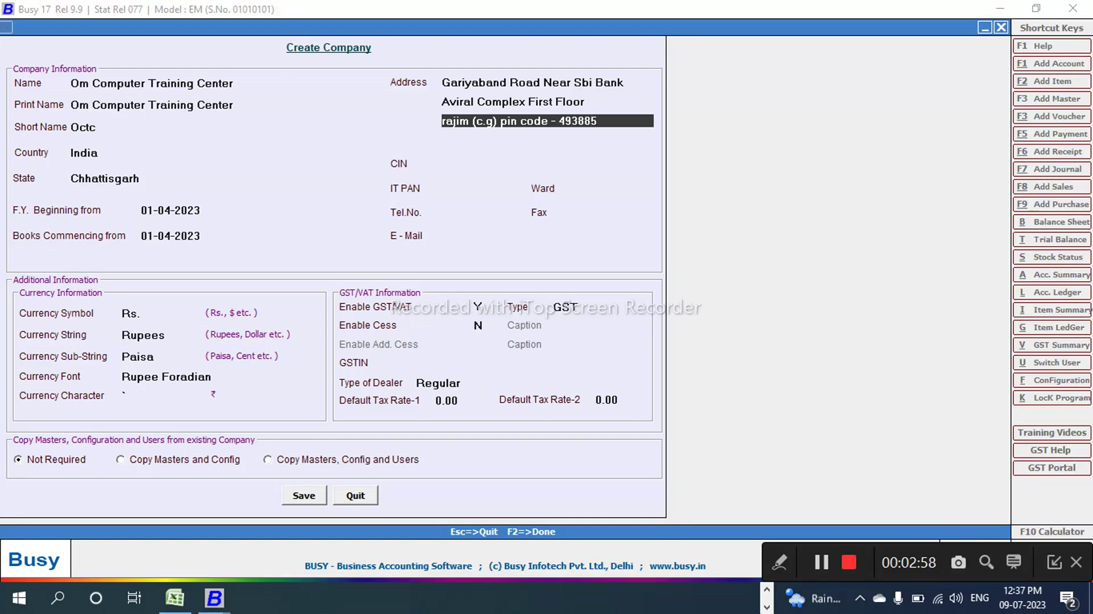
key(Return)
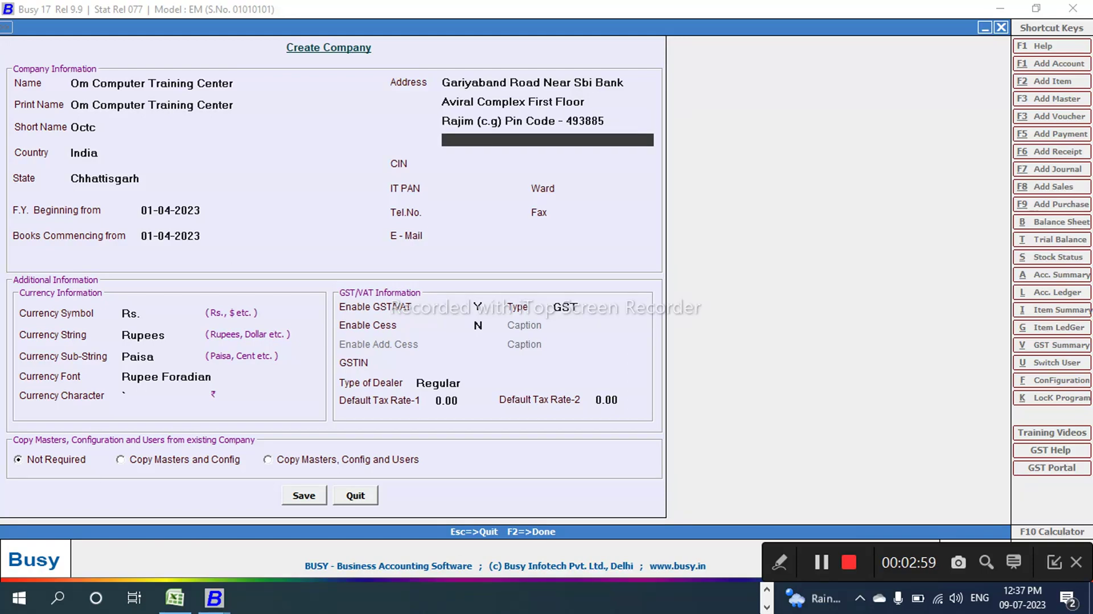
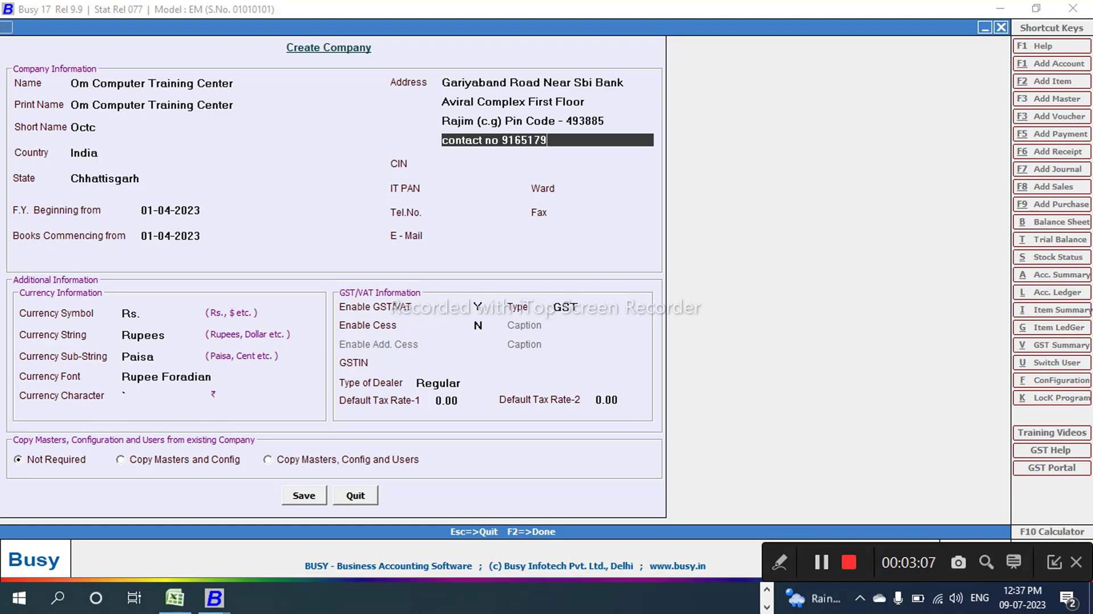
Step: Add the contact number as the fourth address line and skip CIN, phone, fax and e-mail
key(Return)
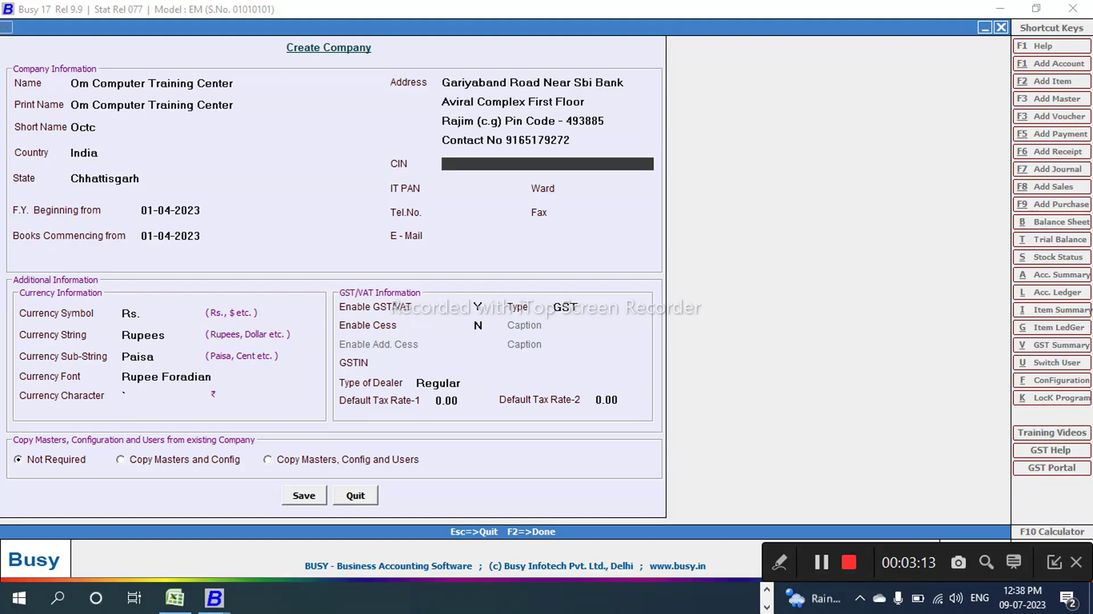
key(Return)
key(Return)
key(Return)
key(Return)
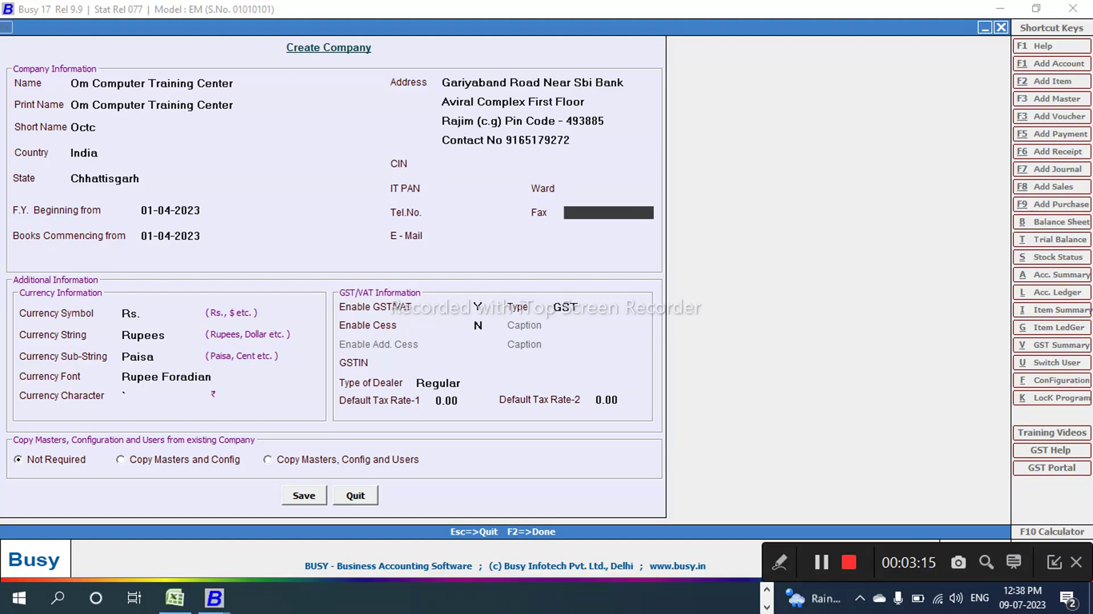
key(Return)
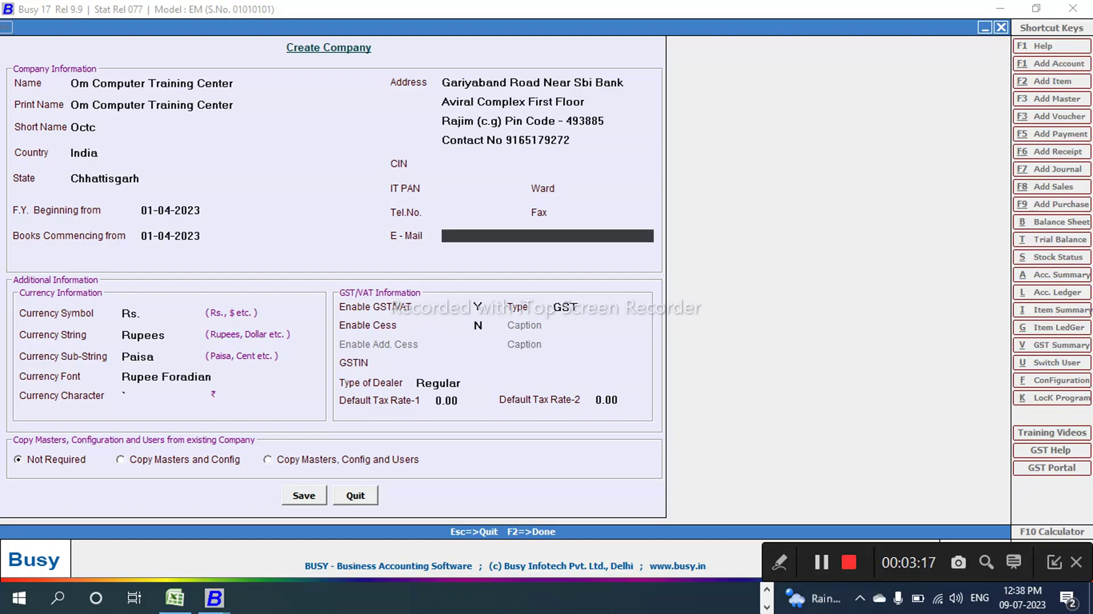
key(Return)
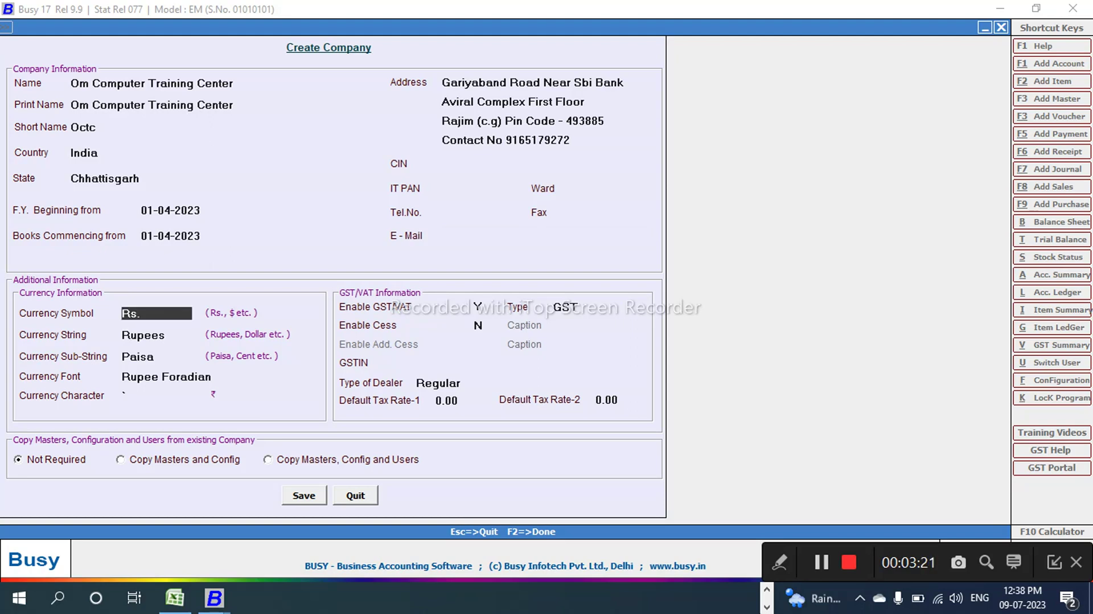
Step: Keep default currency settings, set Enable GST/VAT to N, and request saving the company
key(Return)
key(Return)
key(Return)
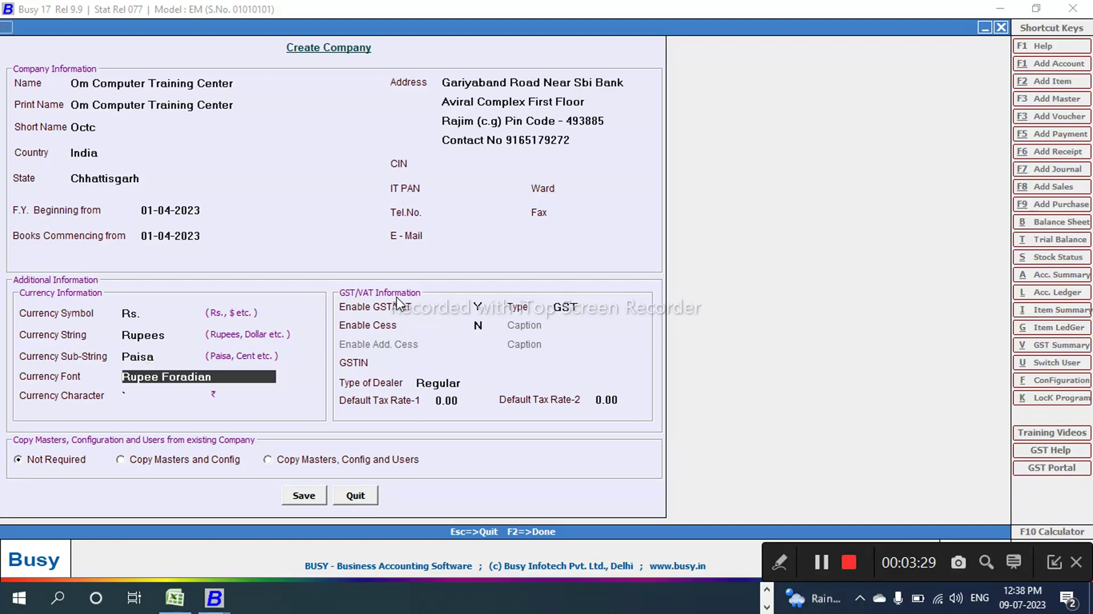
key(Return)
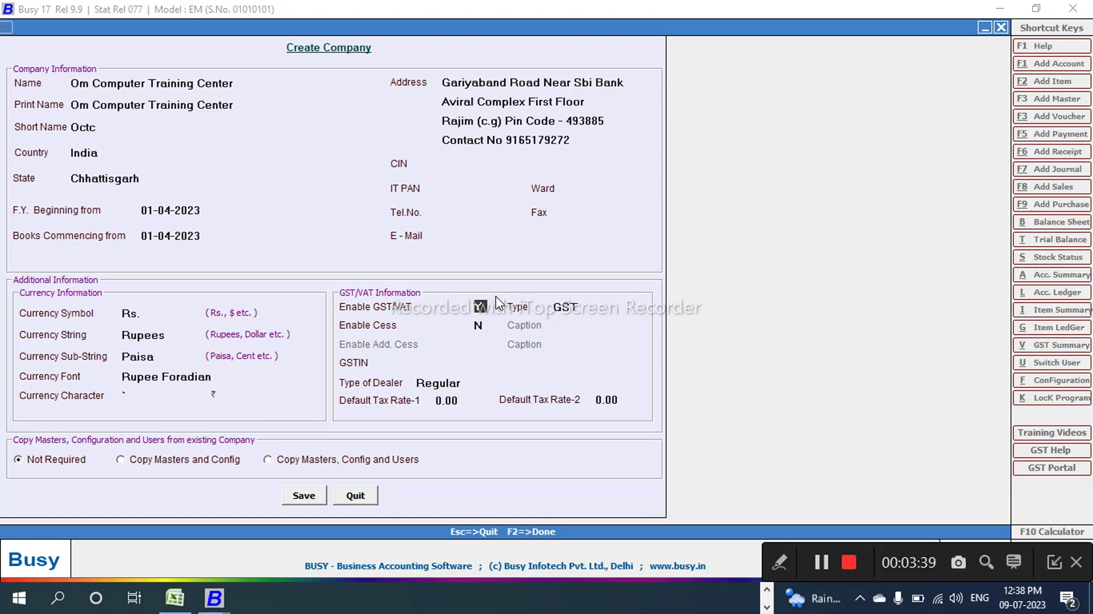
text(N)
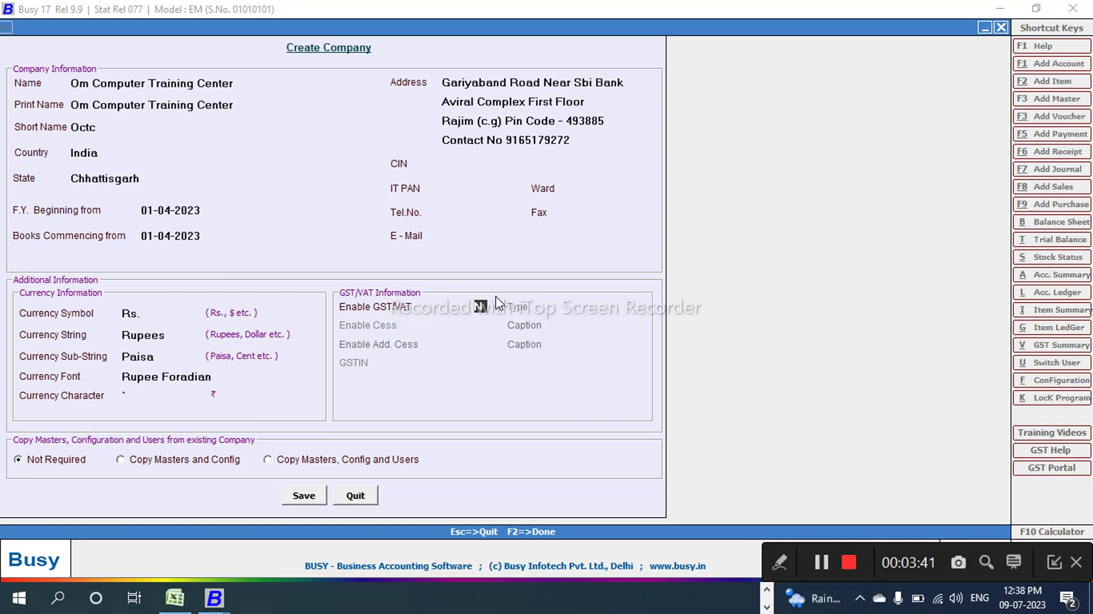
key(Return)
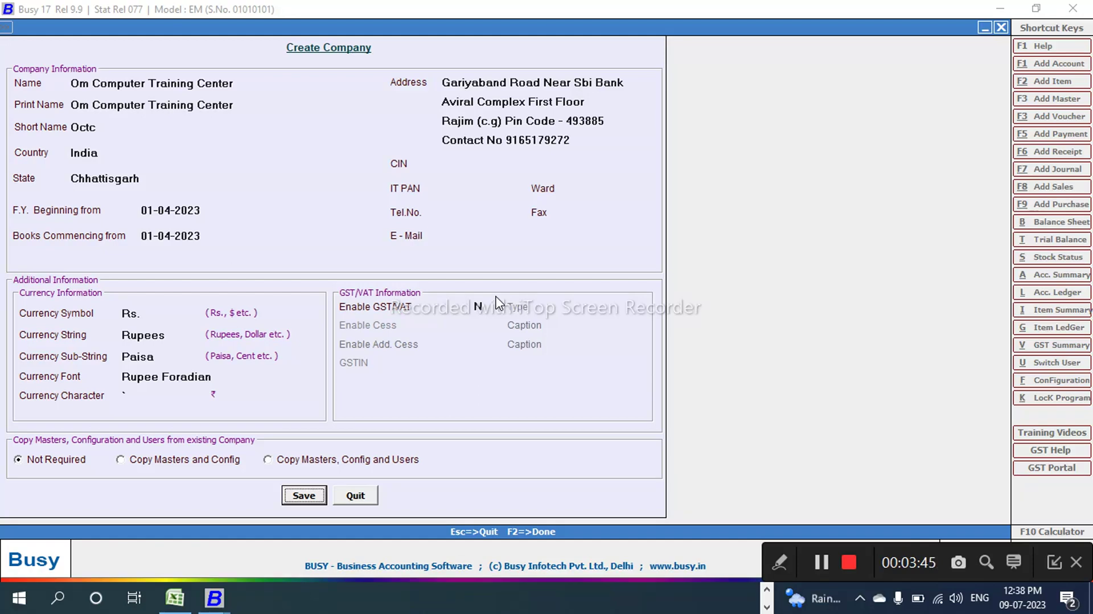
key(Return)
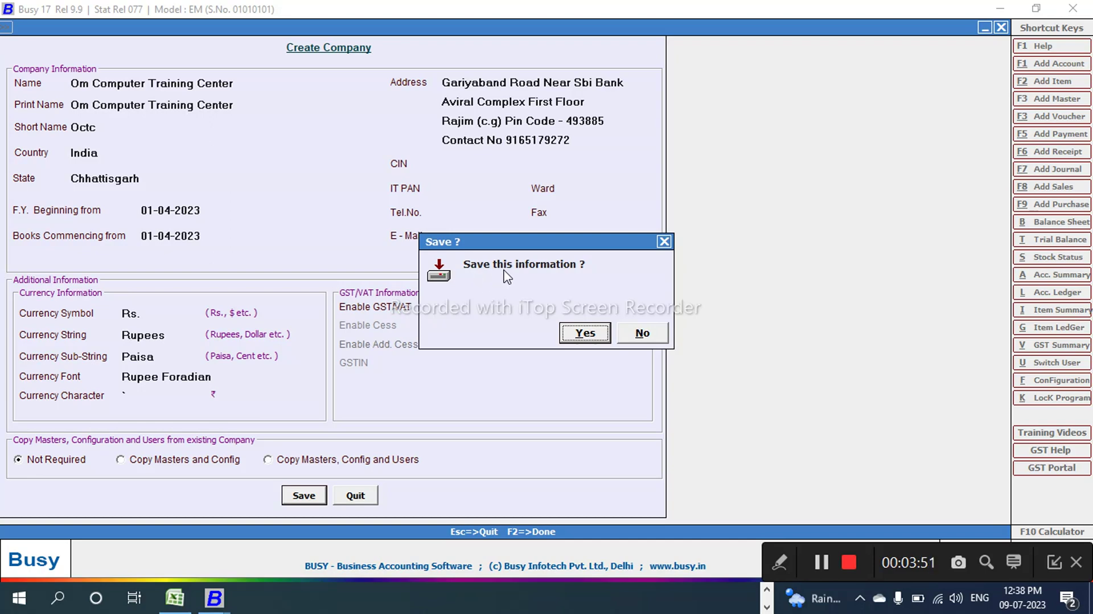
Step: Confirm saving the company and acknowledge the Congratulations message
click(584, 332)
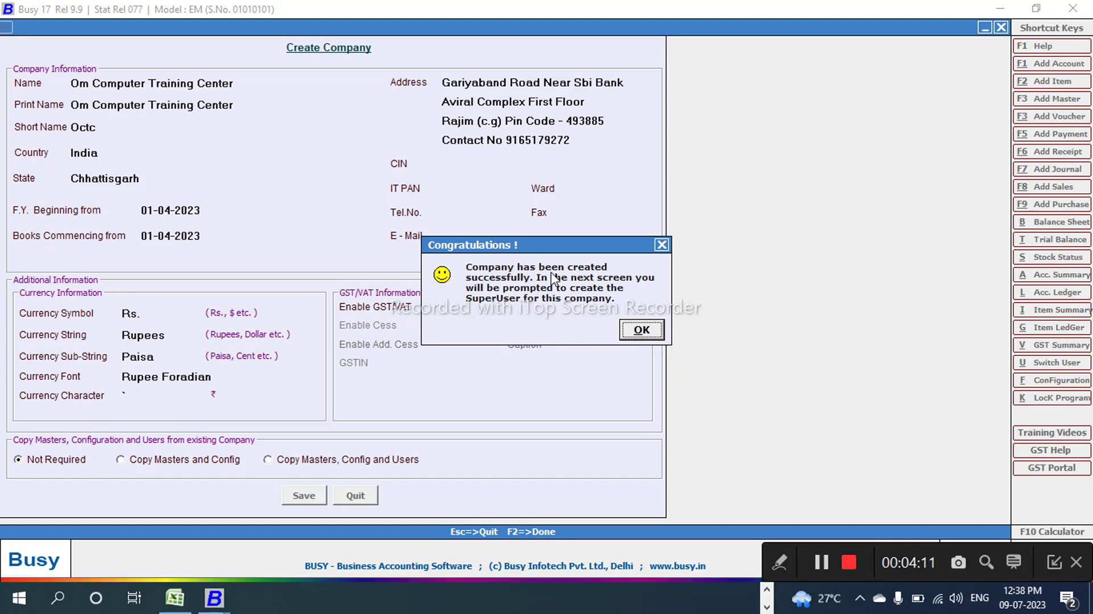
click(628, 333)
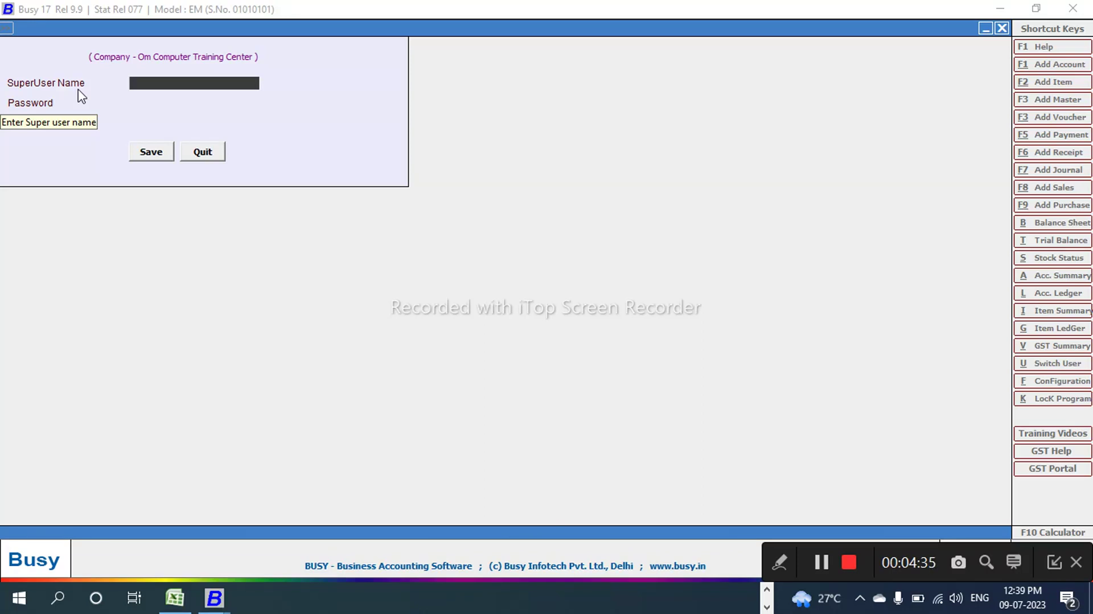
Step: Create the superuser with its name and a rechecked password, then save it
text(Om)
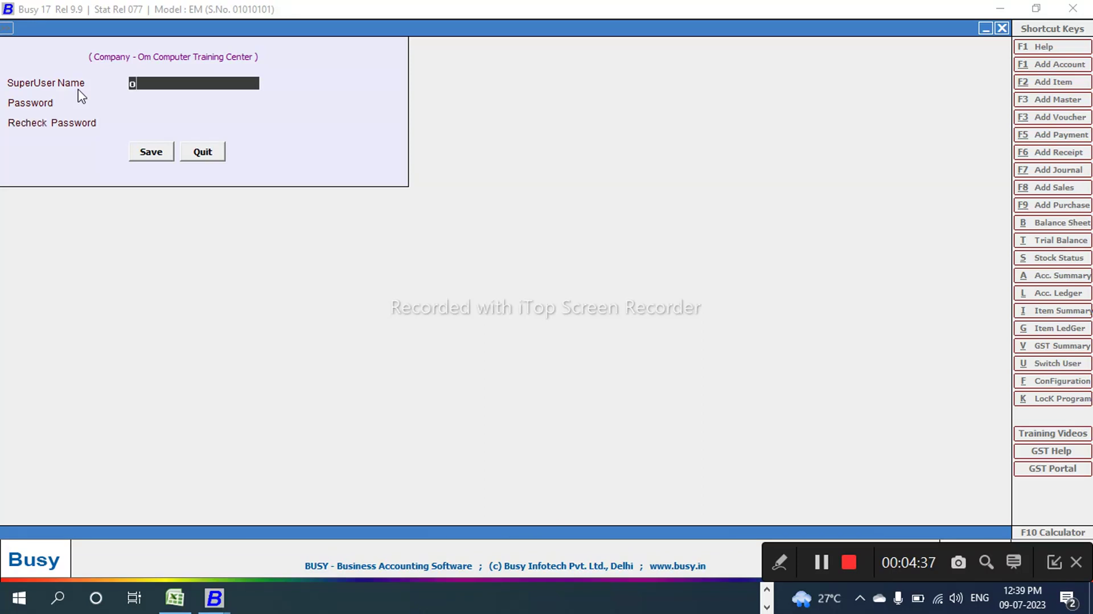
key(Return)
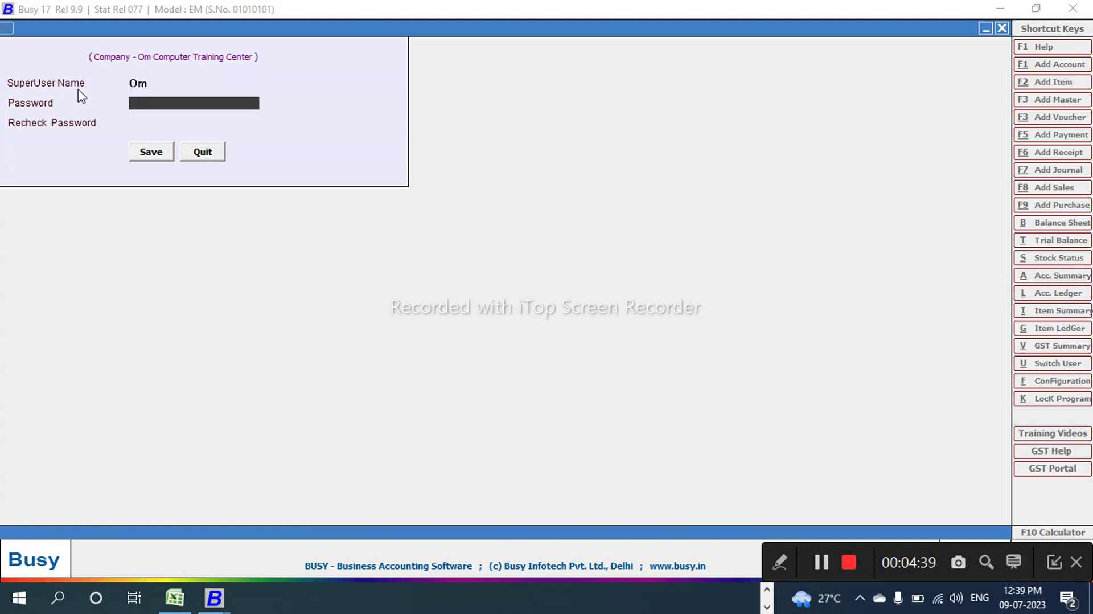
text(***)
key(Return)
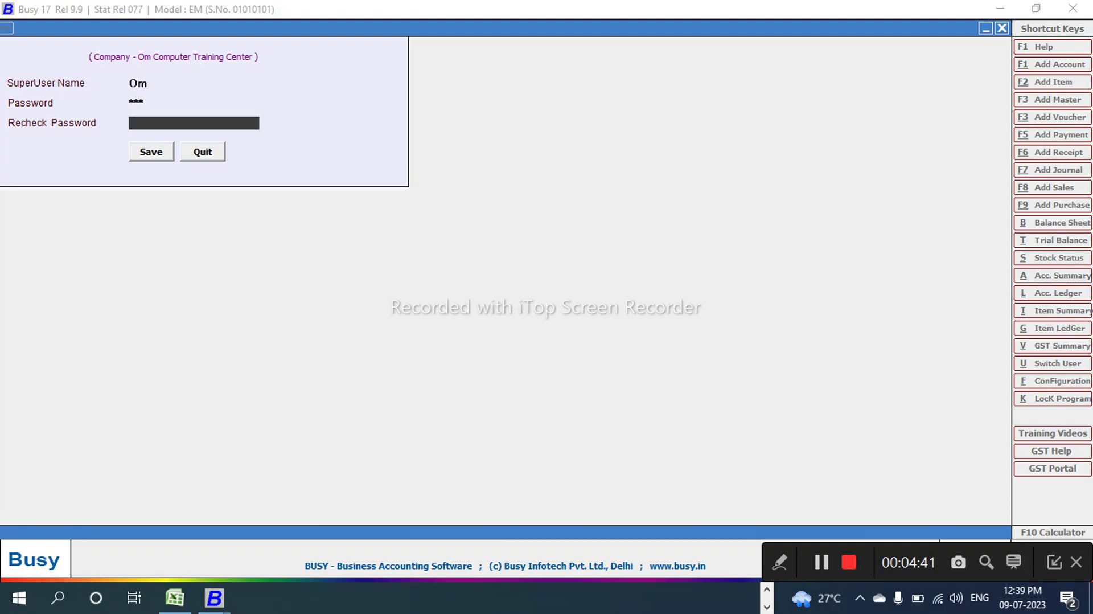
text(***)
click(152, 156)
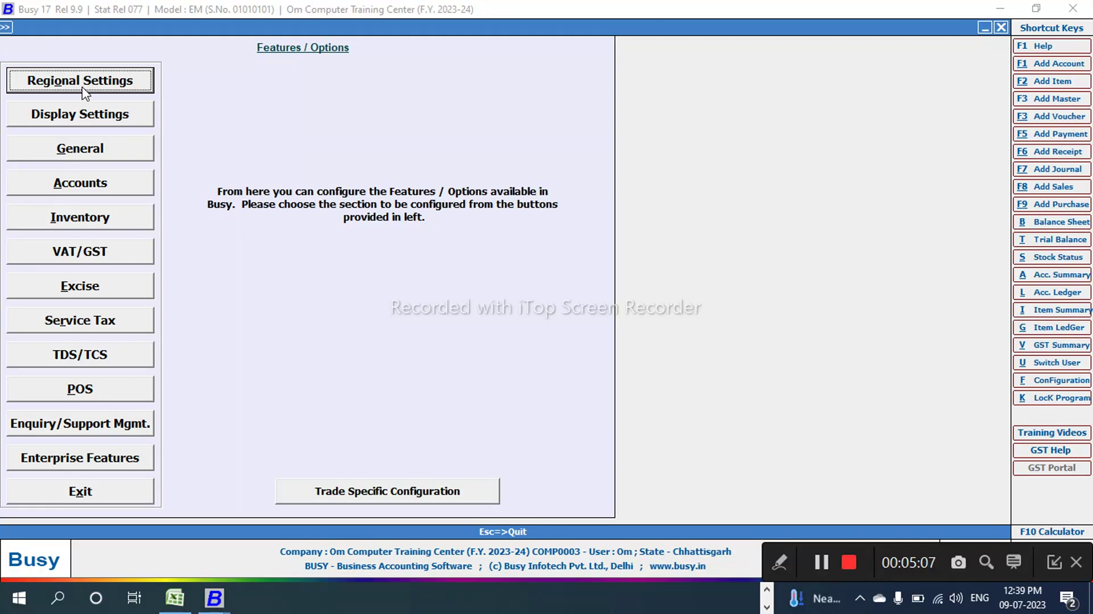
Step: Exit the Features / Options screen back to the company's main menu
click(56, 484)
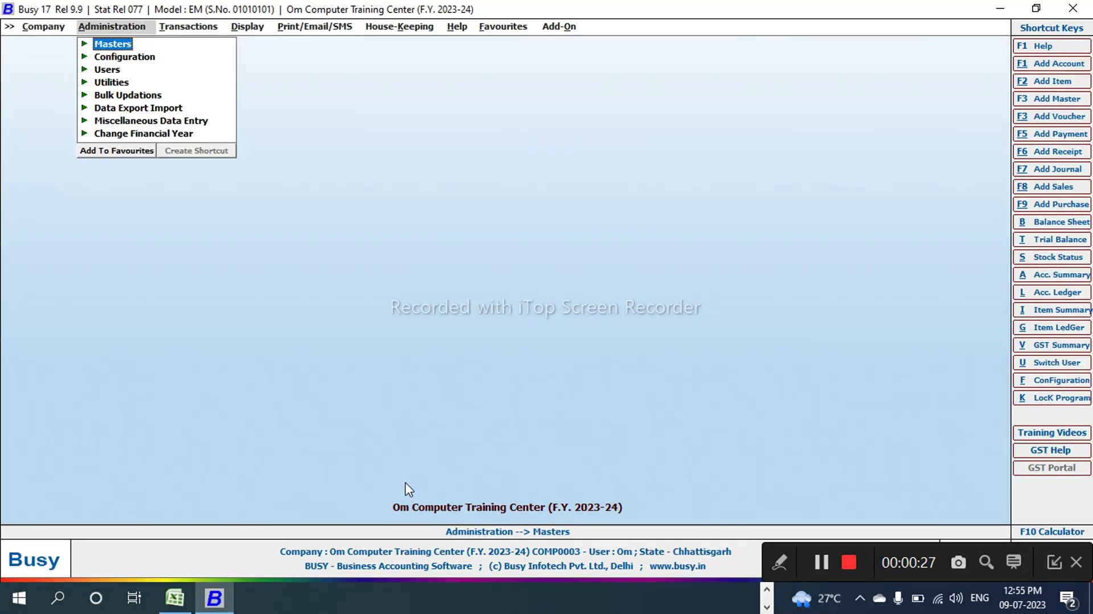
Step: Open Administration > Masters > Account > Add for a new account master
key(Left)
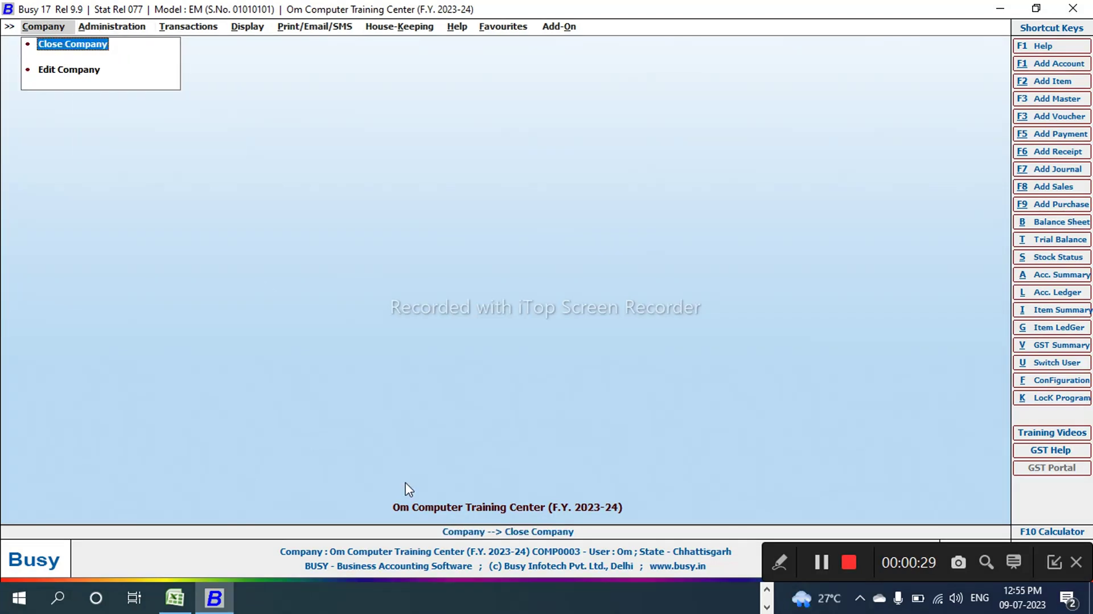
click(96, 31)
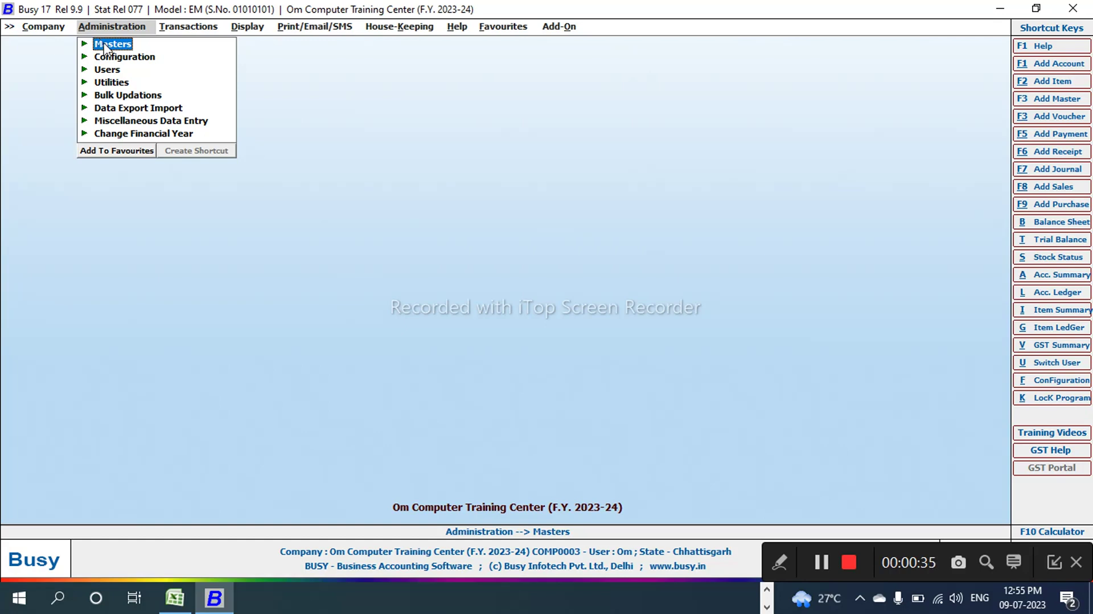
click(112, 49)
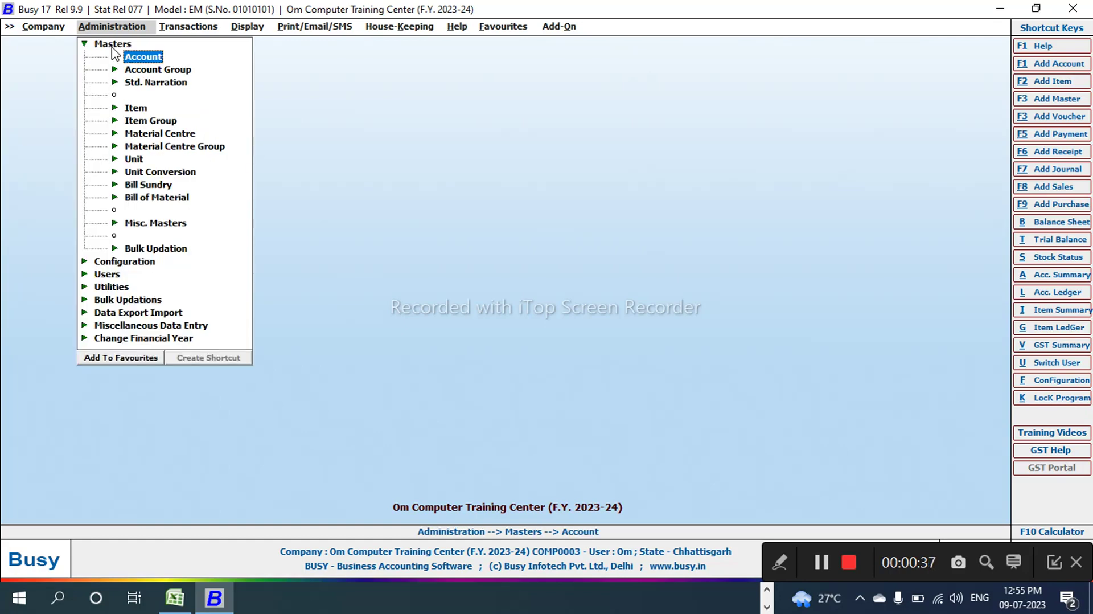
click(156, 59)
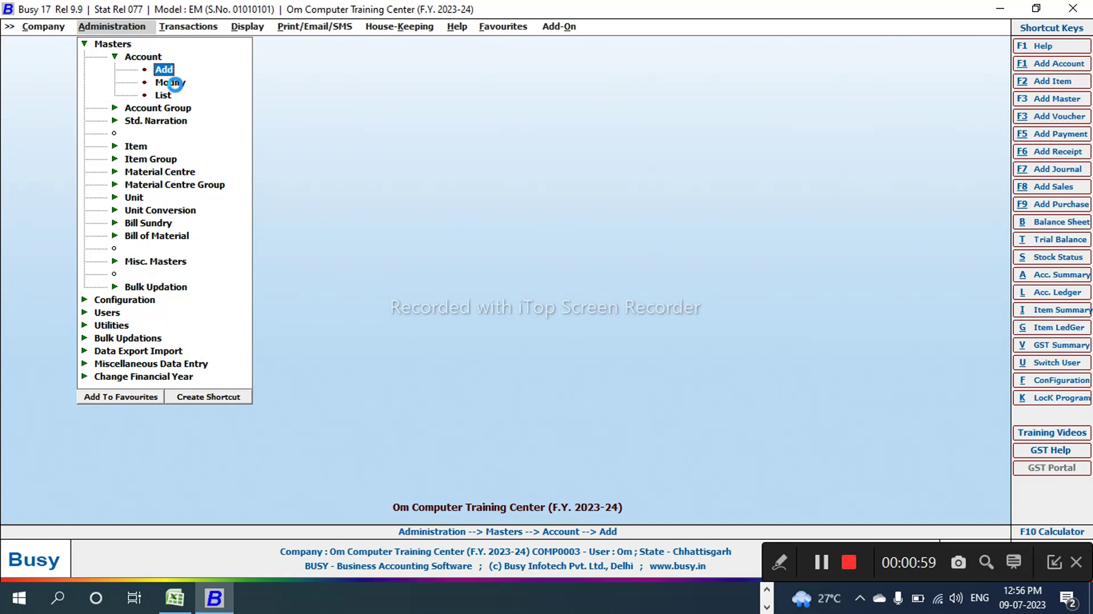
key(Return)
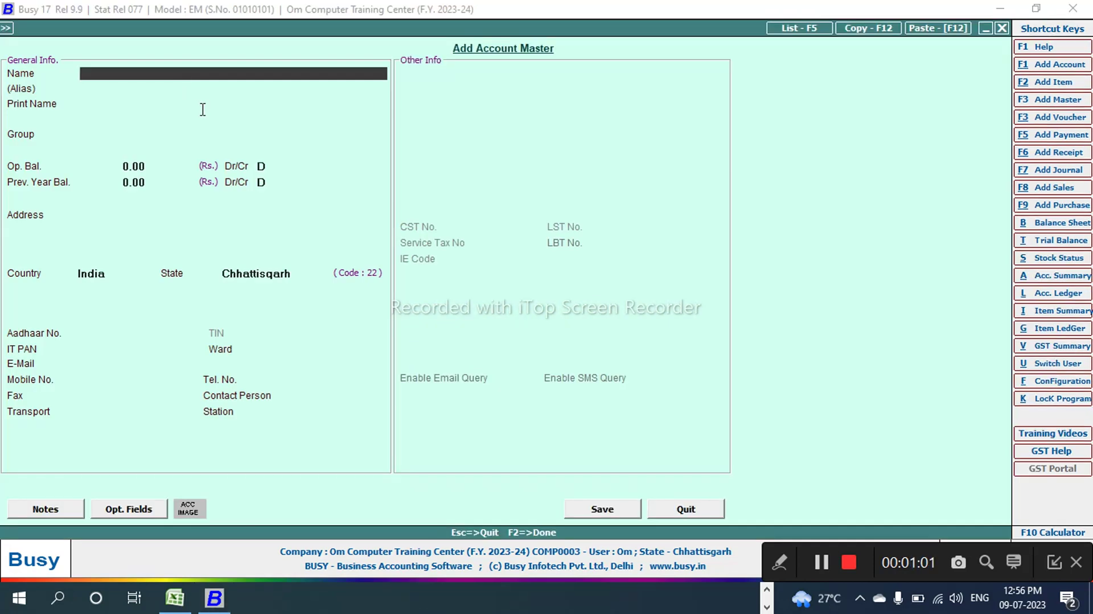
Step: Switch to the Word transaction list and mark the Capital entry
key(alt+Tab)
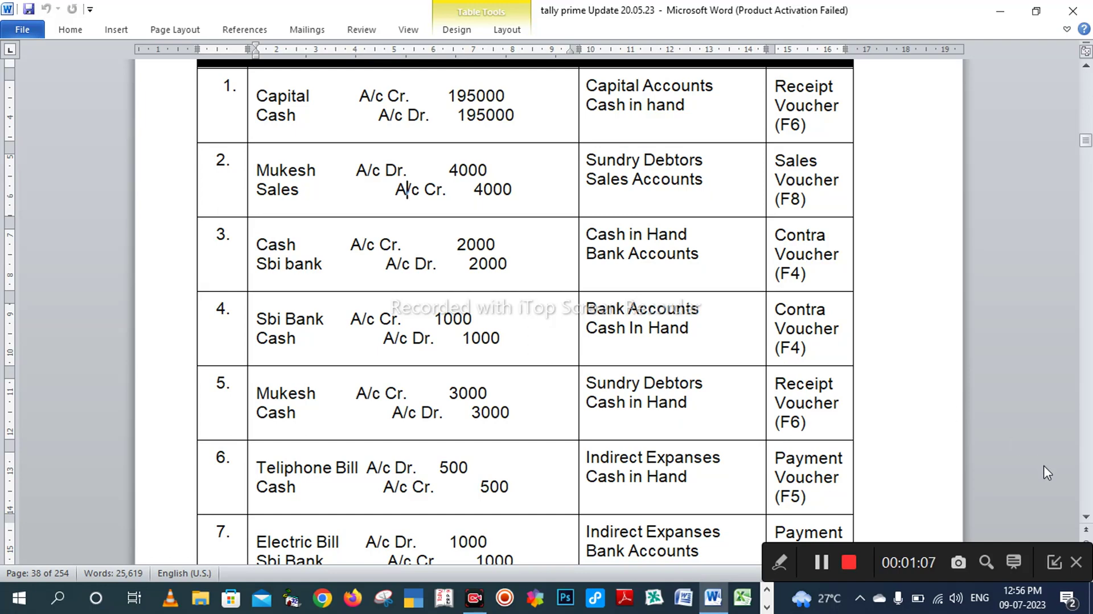
click(1054, 560)
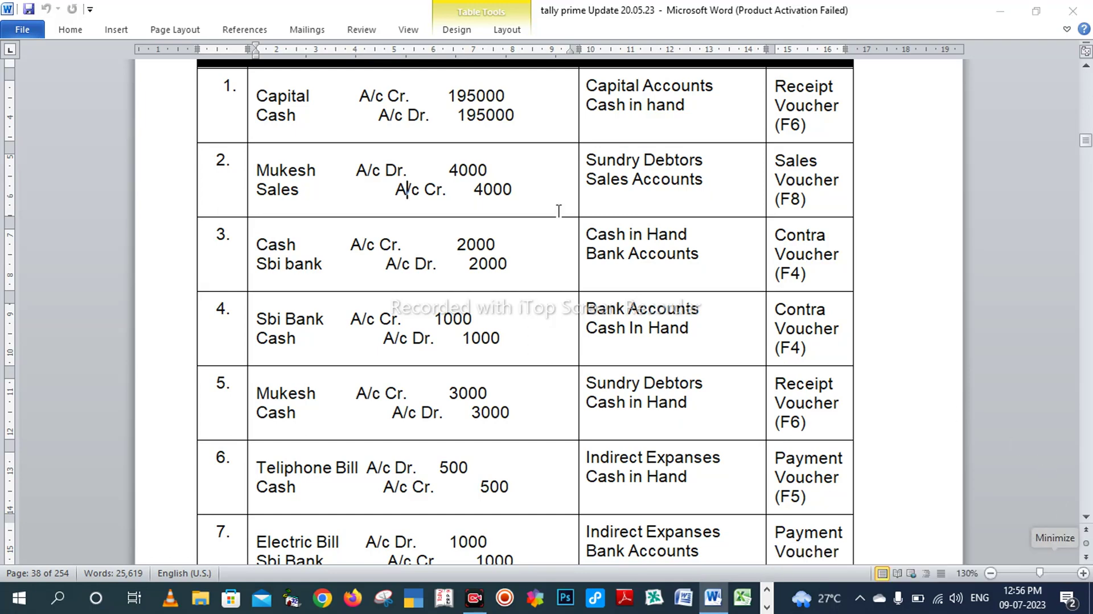
click(292, 96)
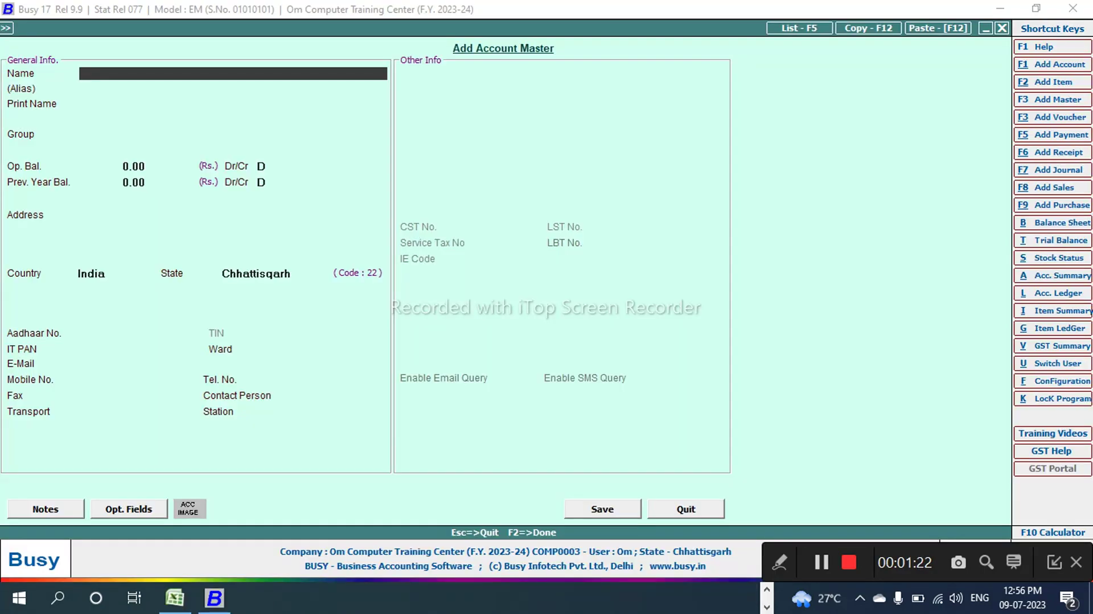
Step: Save account 'Capital' under group Capital Account with a 0.00 credit opening balance
text(capital)
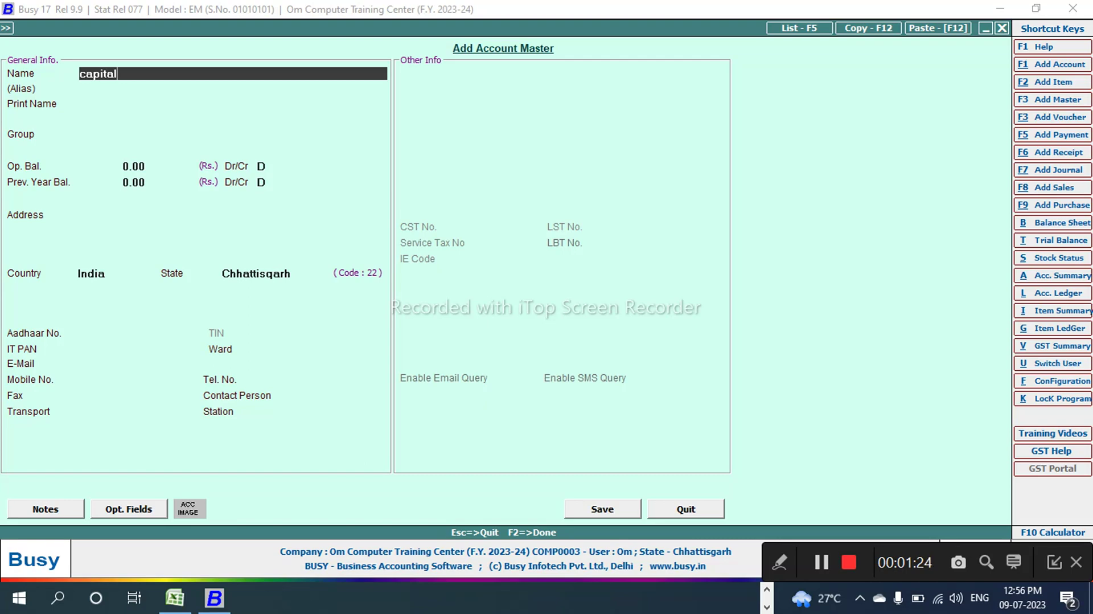
key(Return)
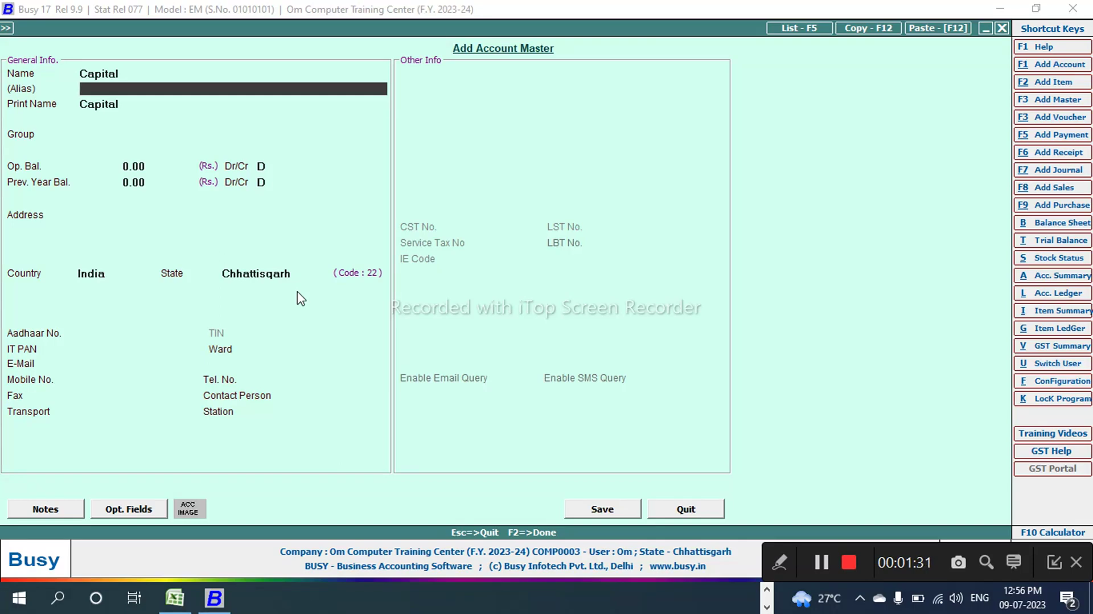
key(Return)
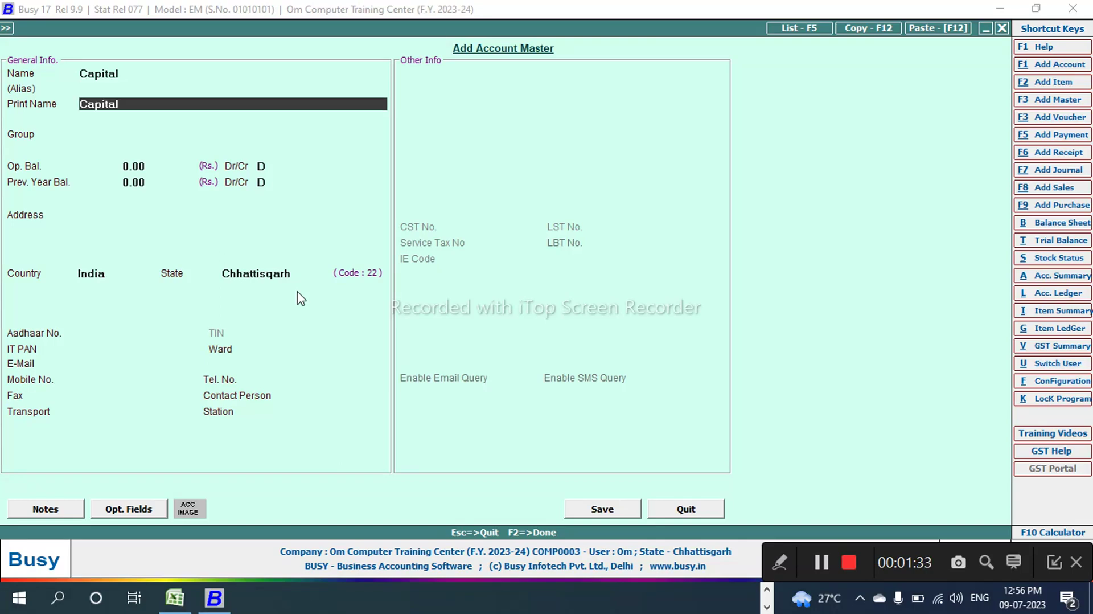
key(Return)
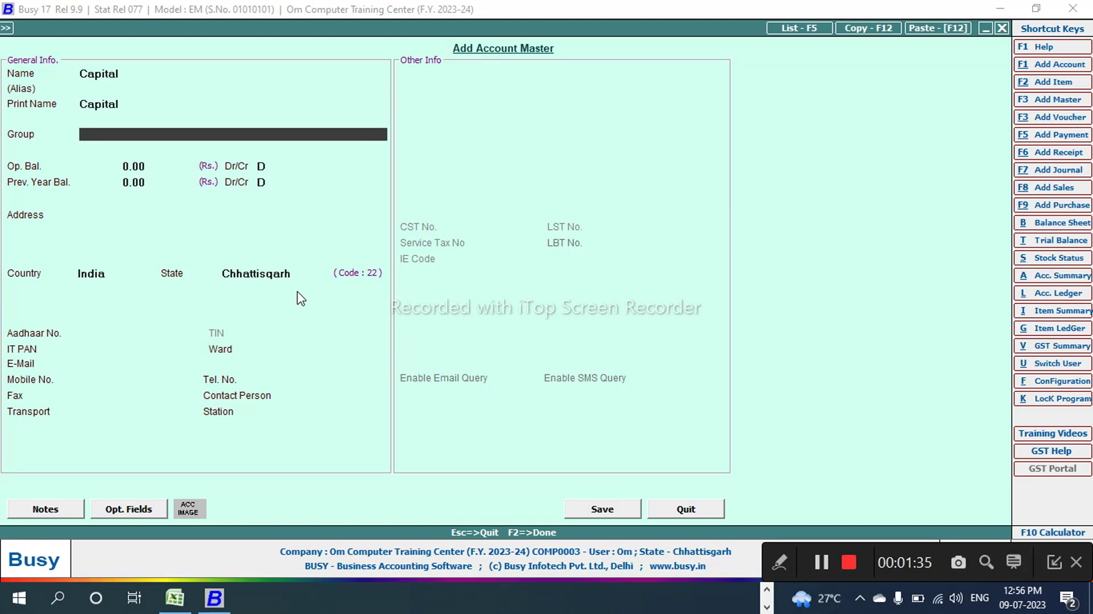
text(cap)
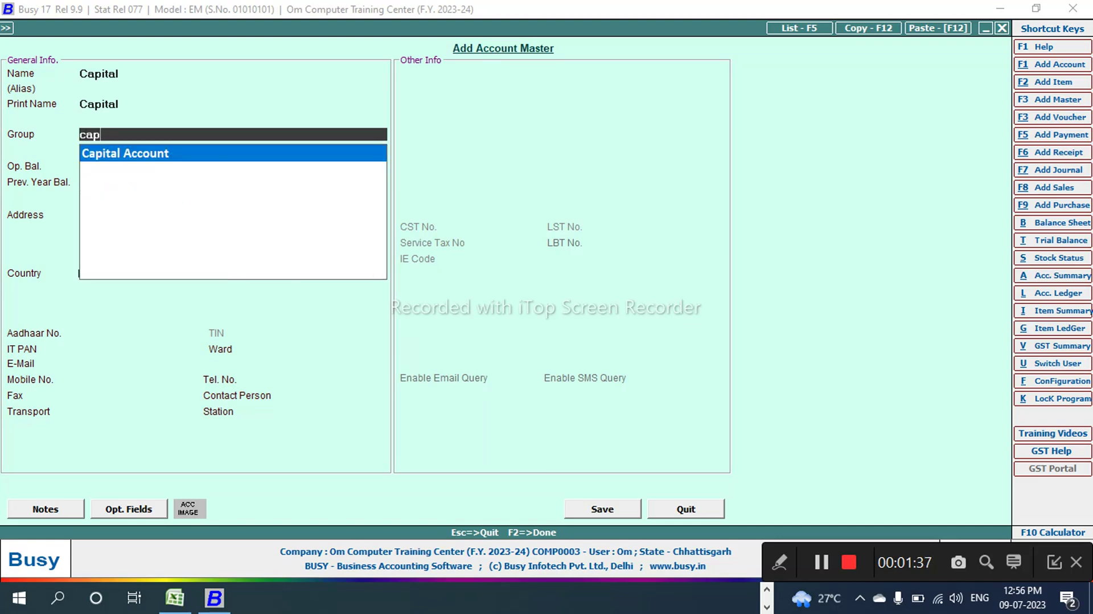
key(Return)
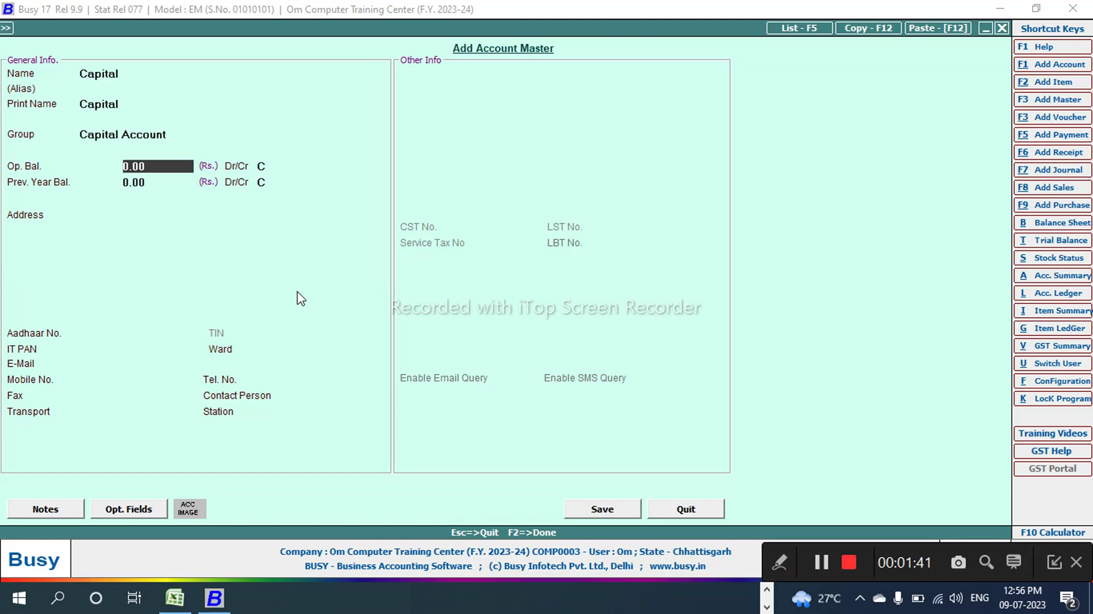
key(Return)
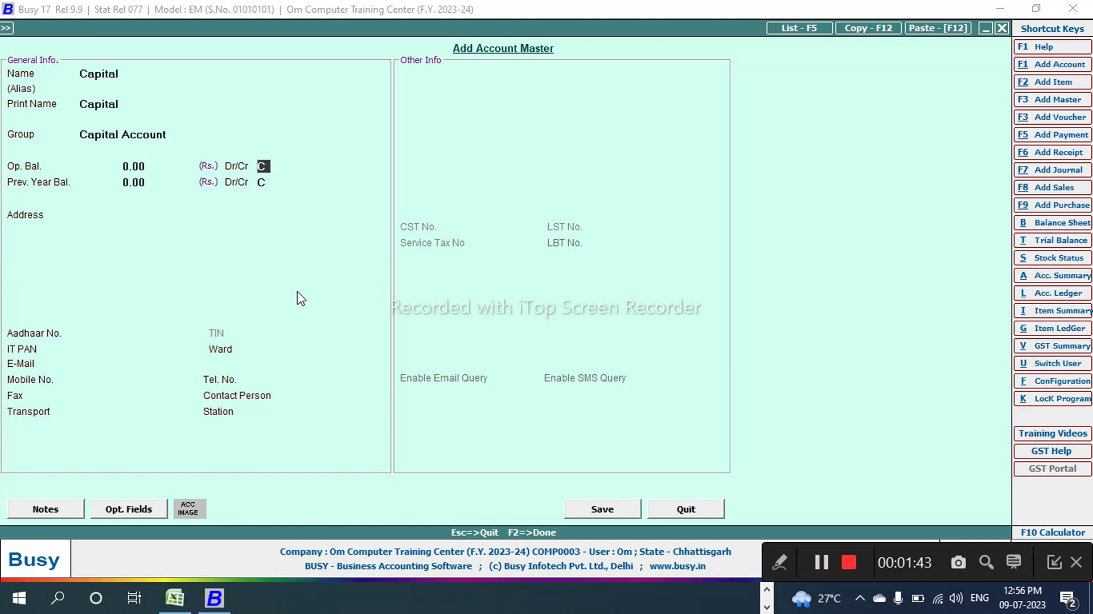
key(Return)
key(Return)
key(Return)
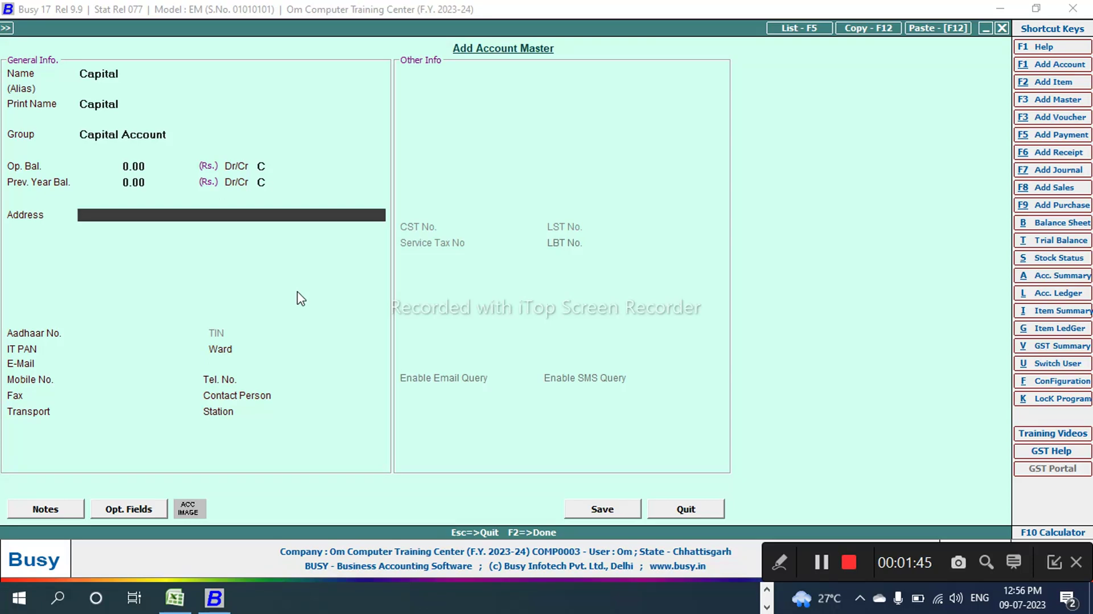
key(Return)
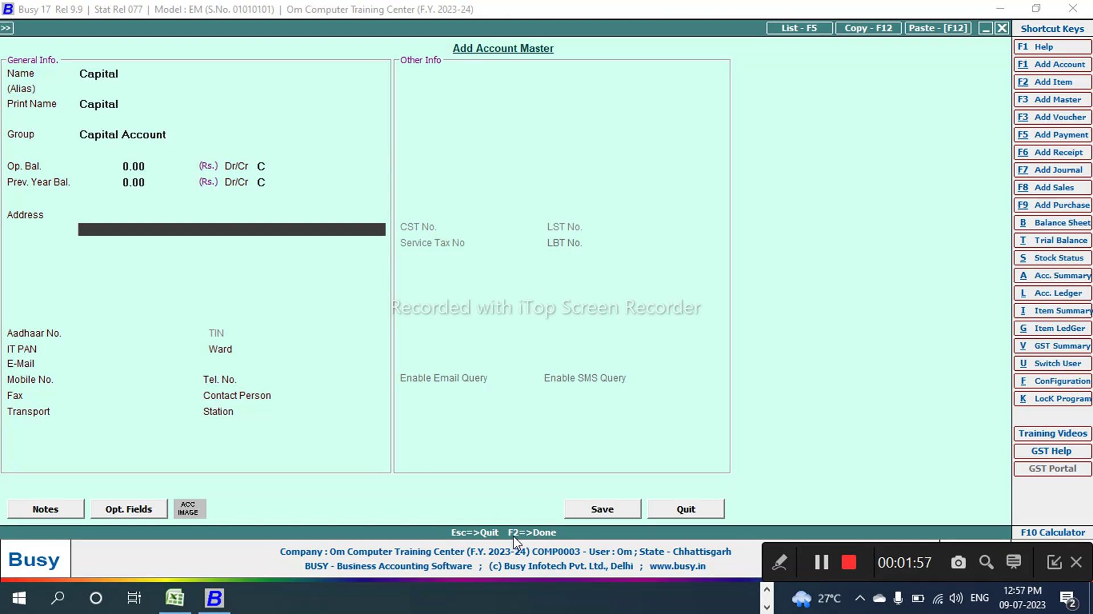
click(601, 511)
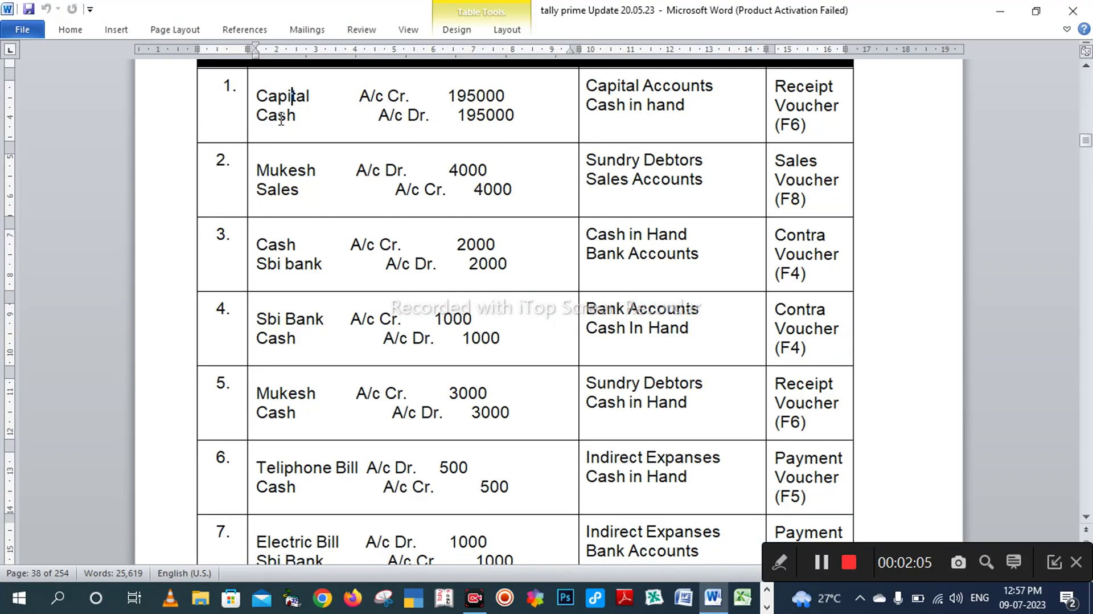
key(alt+Tab)
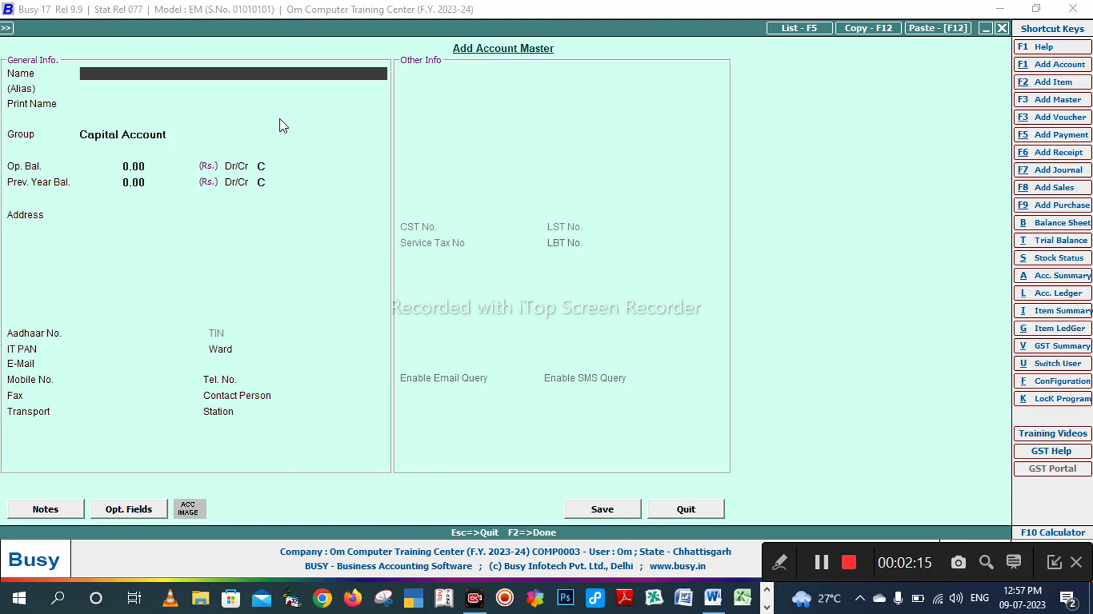
Step: Enter the customer's name as the new account, checking it against the Word transaction list
key(alt+Tab)
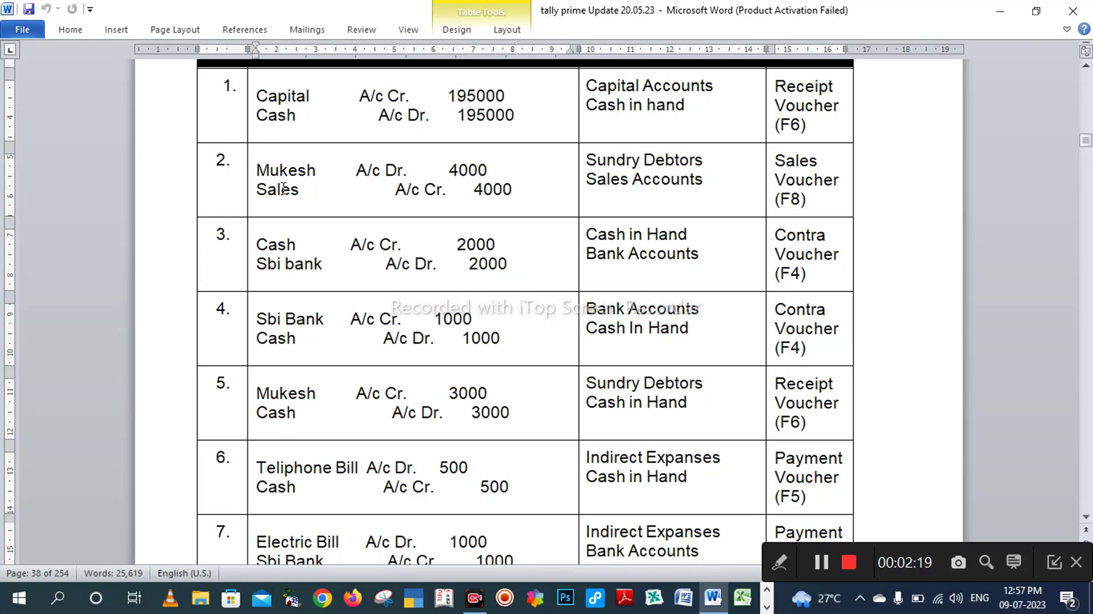
key(alt+Tab)
text(m)
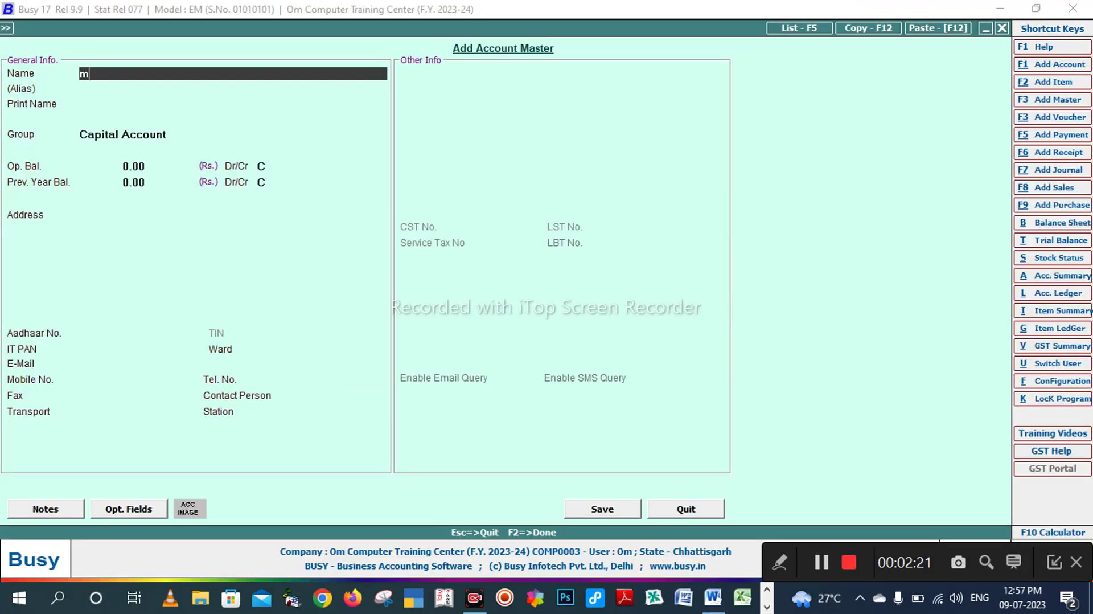
text(ukesh)
key(Return)
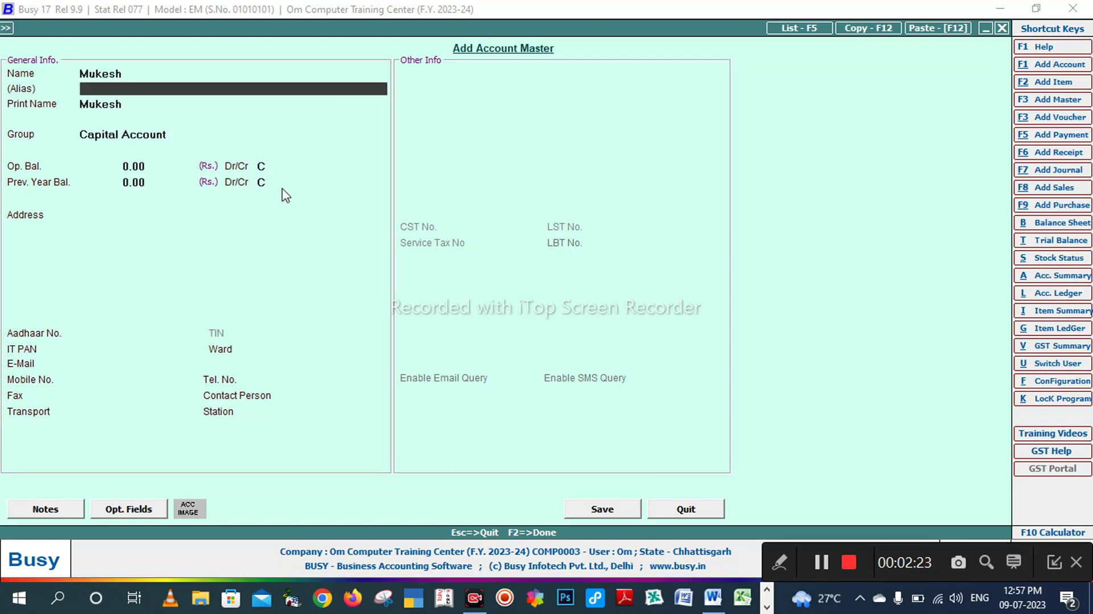
key(Return)
key(Return)
key(alt+Tab)
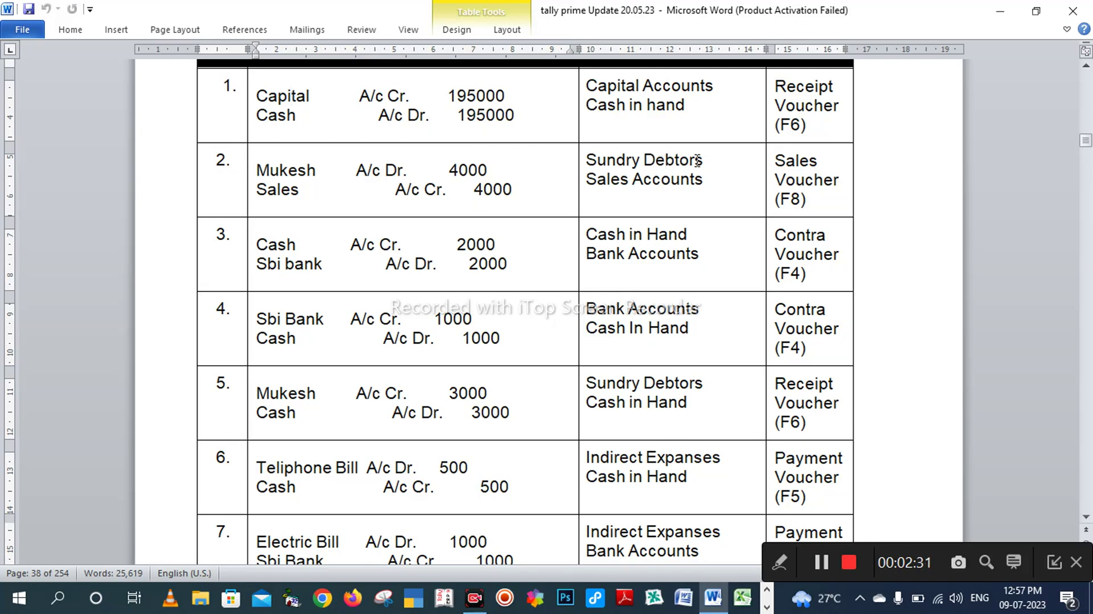
key(alt+Tab)
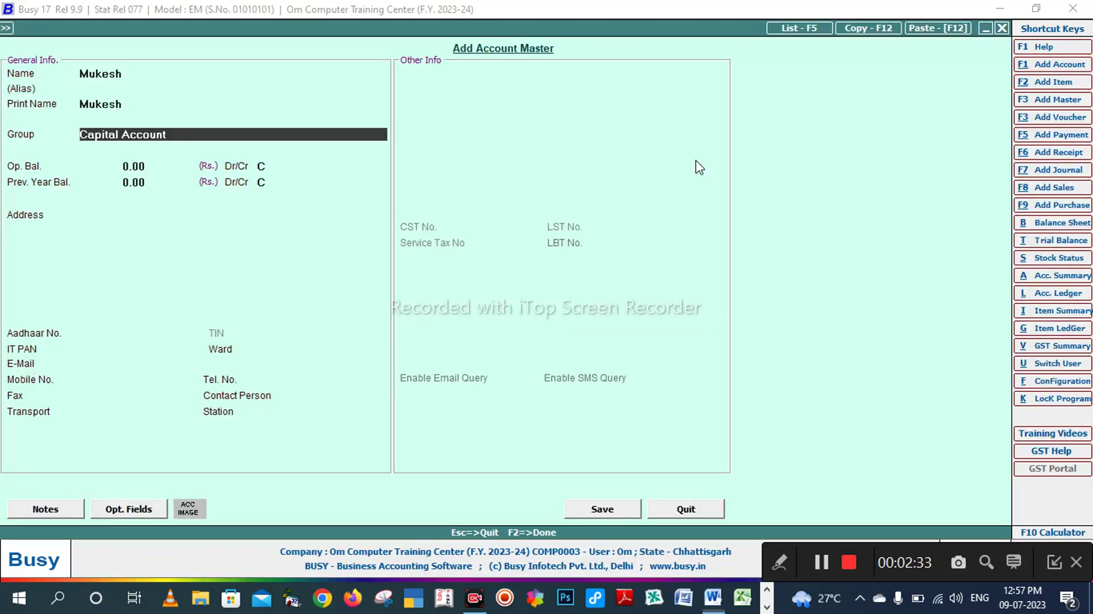
Step: Set the group to Sundry Debtors and save the account with default fields (Chhattisgarh, 0.00 balance)
text(sund)
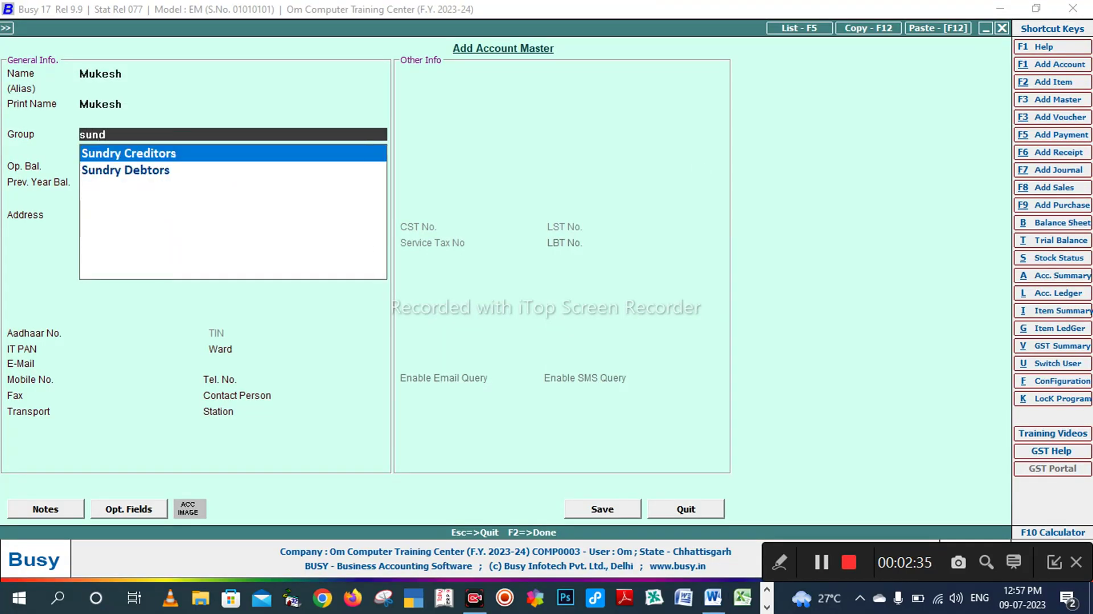
key(Down)
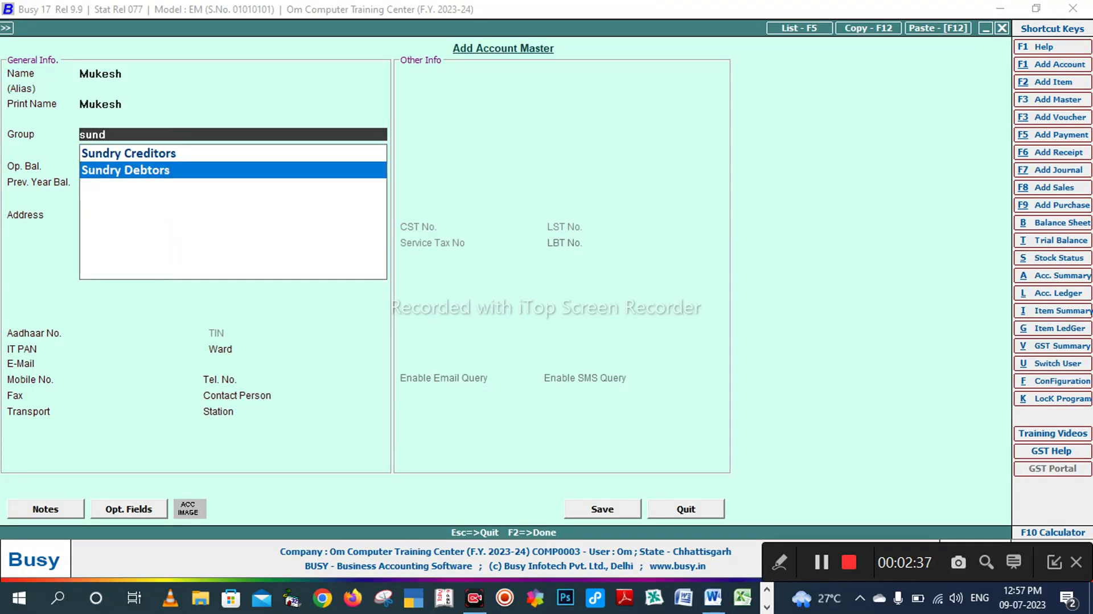
key(Return)
key(Return)
key(Return)
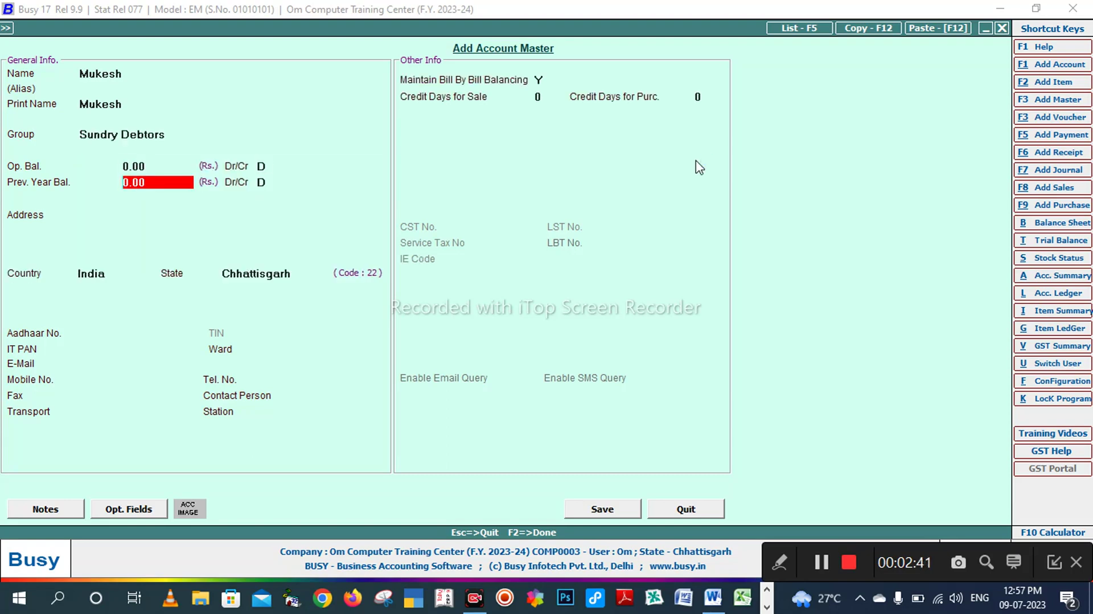
key(Return)
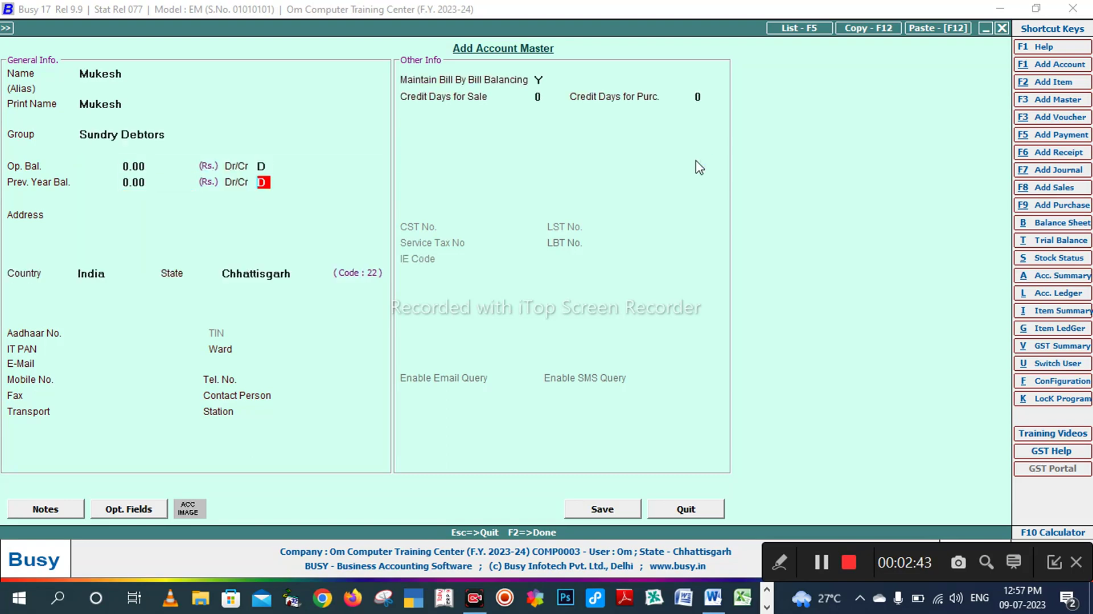
key(Return)
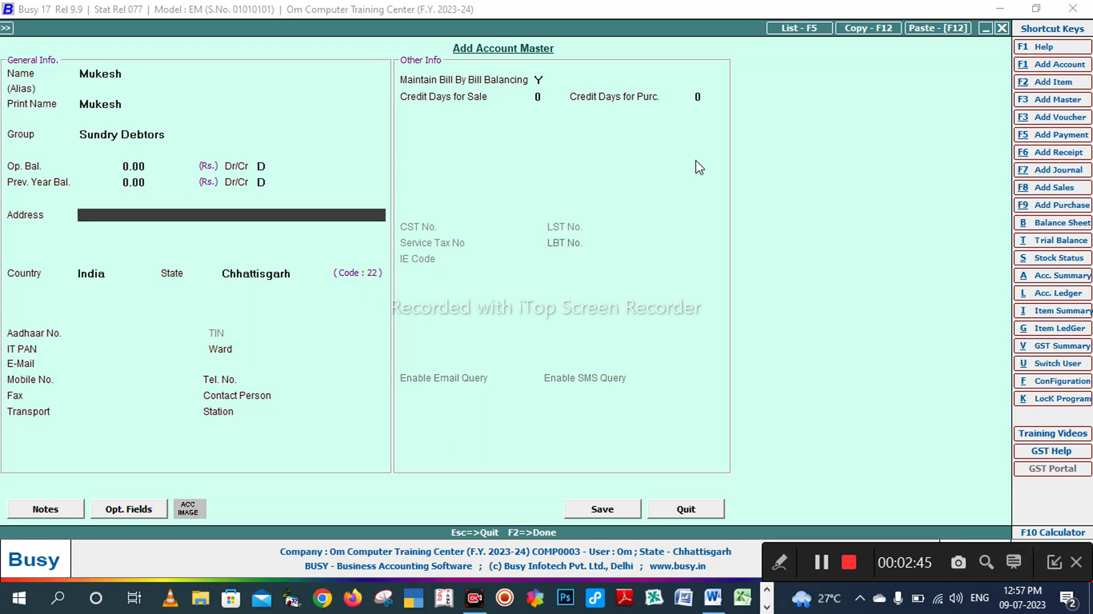
key(Return)
key(Return)
key(Return)
key(Return)
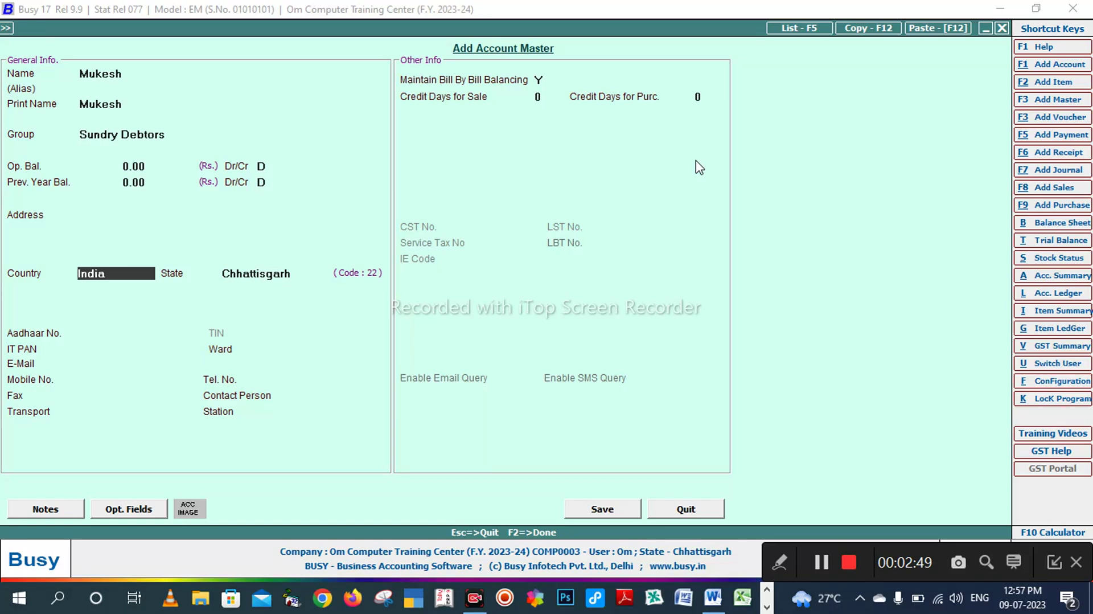
key(Return)
key(Return)
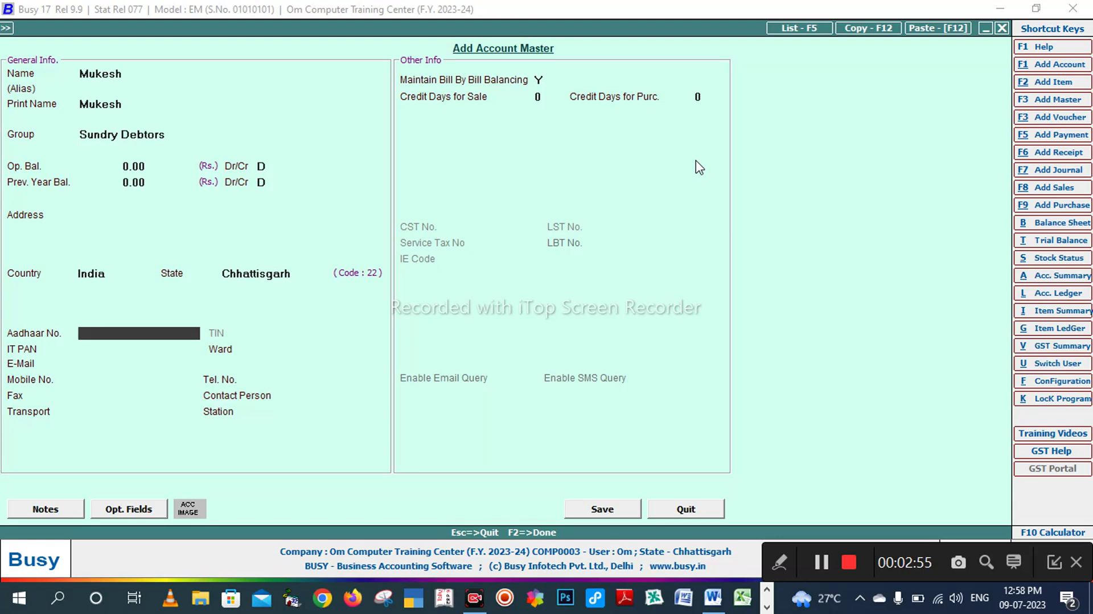
key(Return)
key(Return)
key(Return)
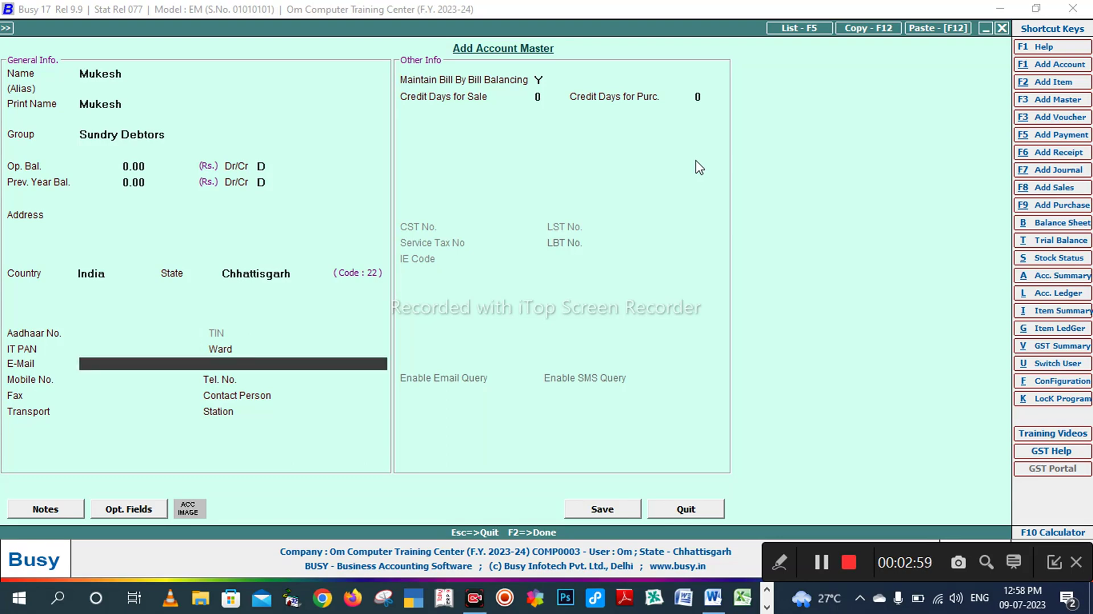
key(Return)
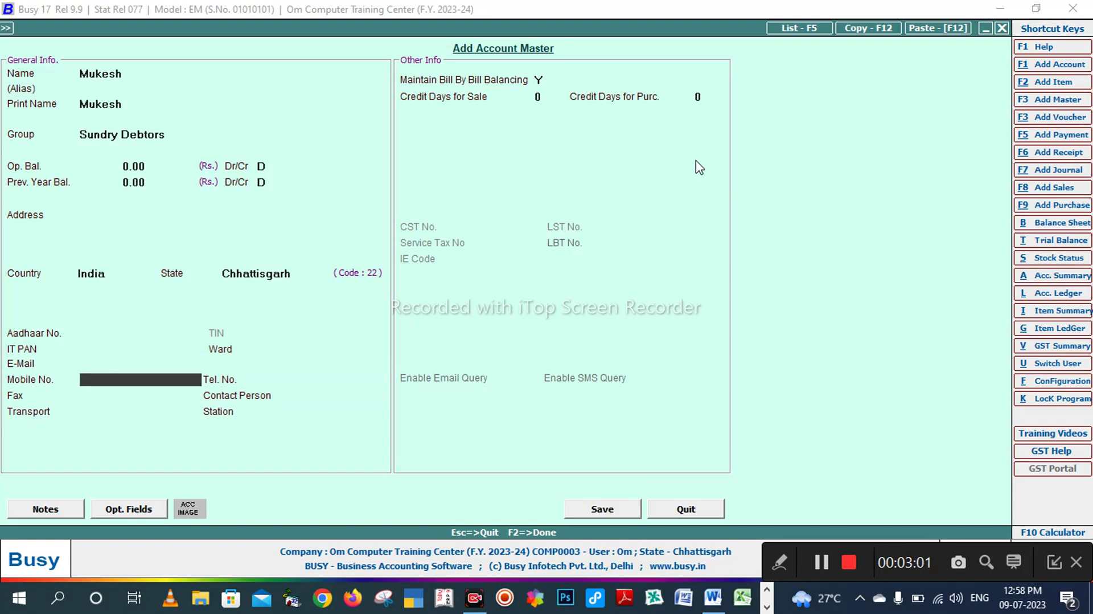
key(Return)
key(Return)
key(Return)
key(Return)
key(Return)
key(Return)
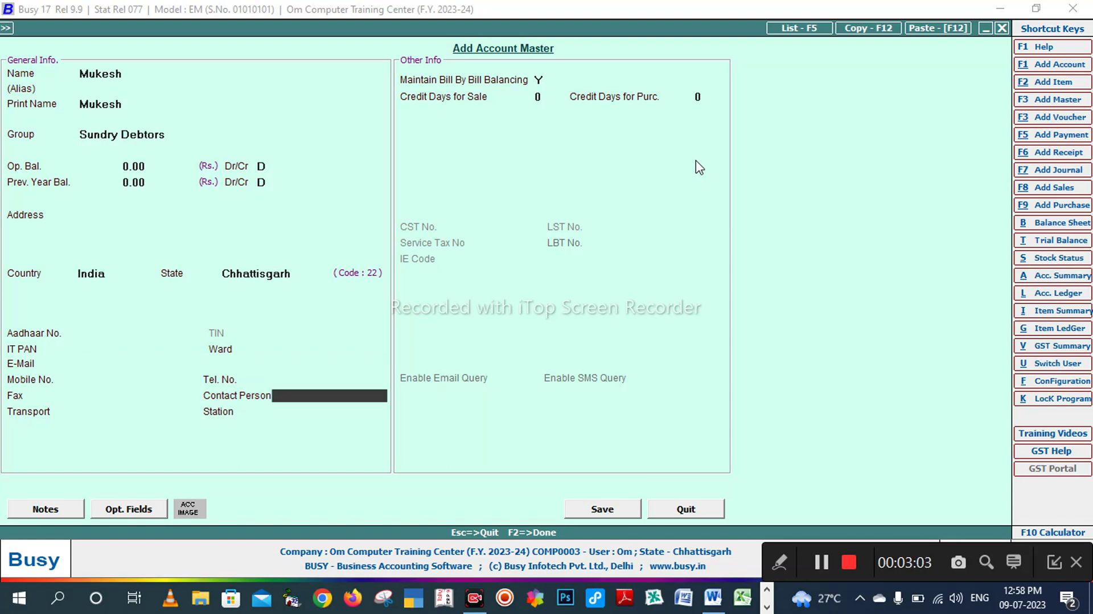
key(Return)
key(Return)
key(Return)
key(Return)
key(Return)
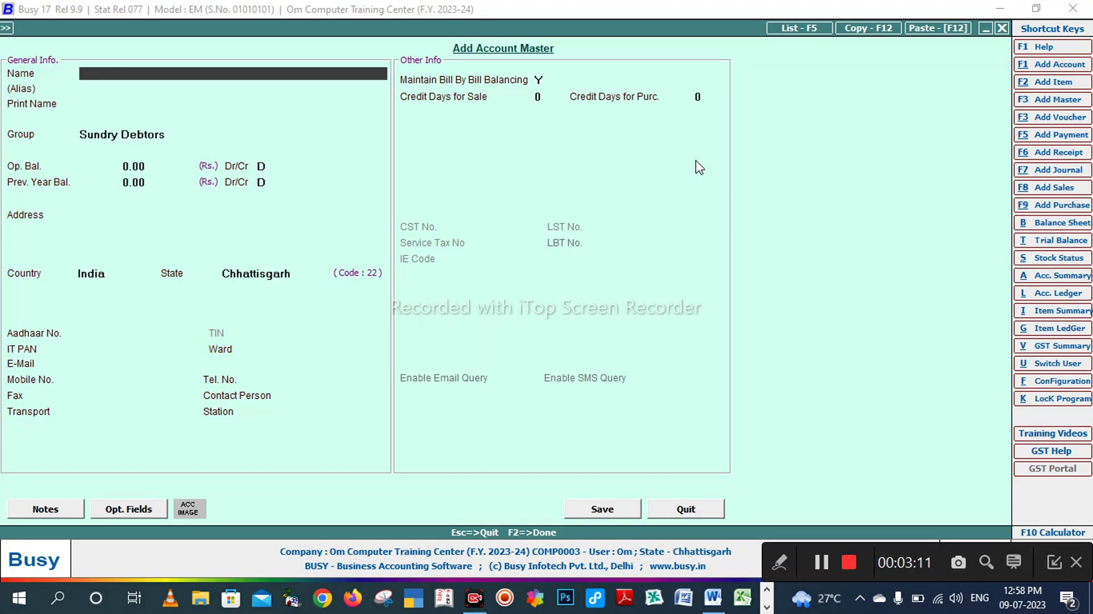
key(alt+Tab)
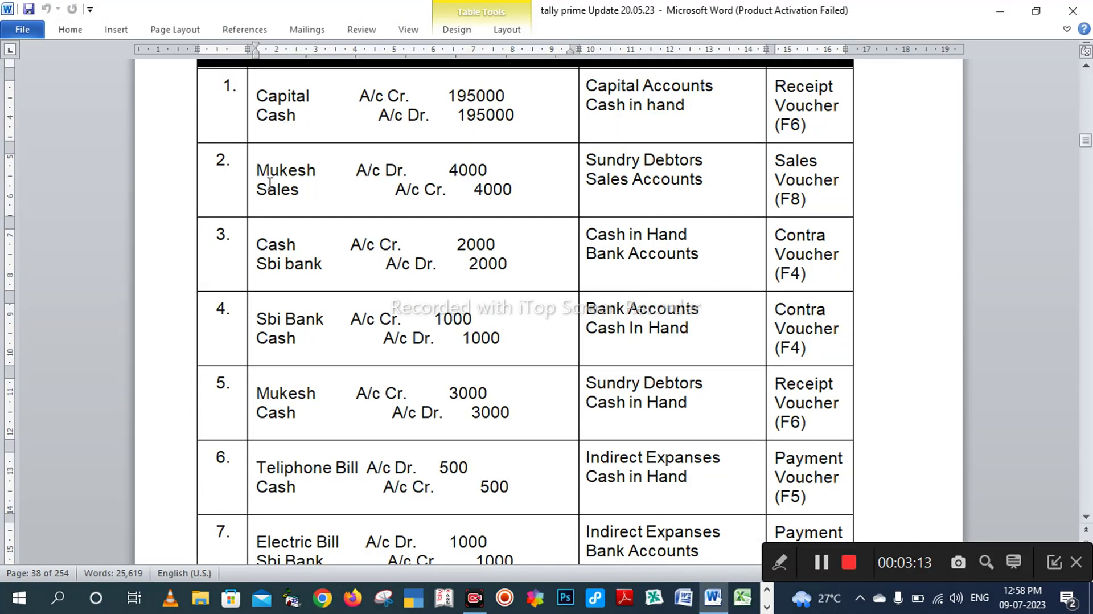
key(alt+Tab)
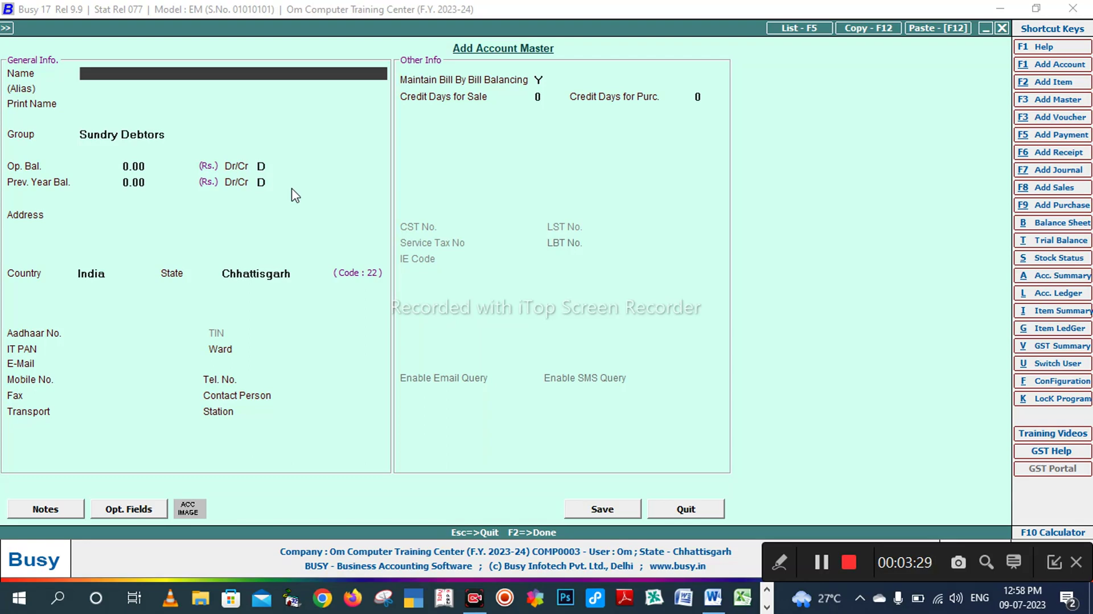
text(sales)
key(Return)
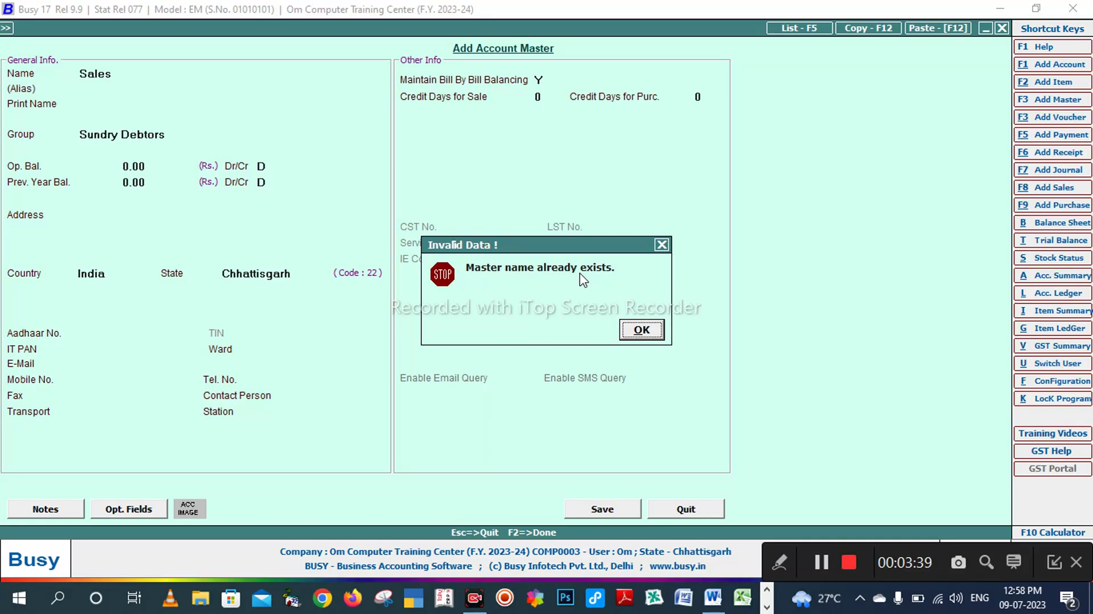
key(Return)
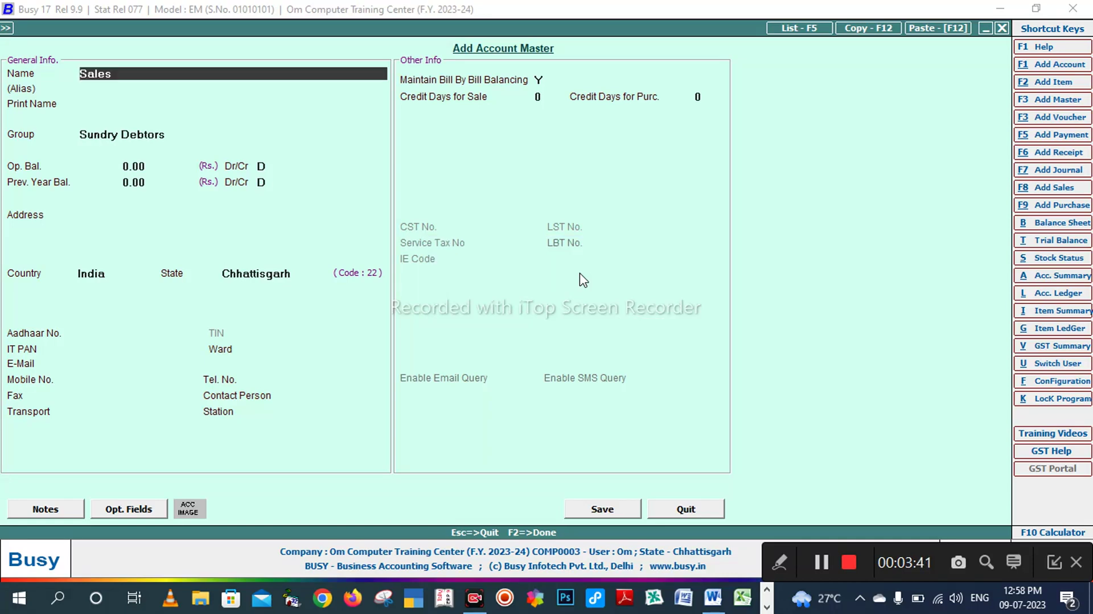
key(alt+Tab)
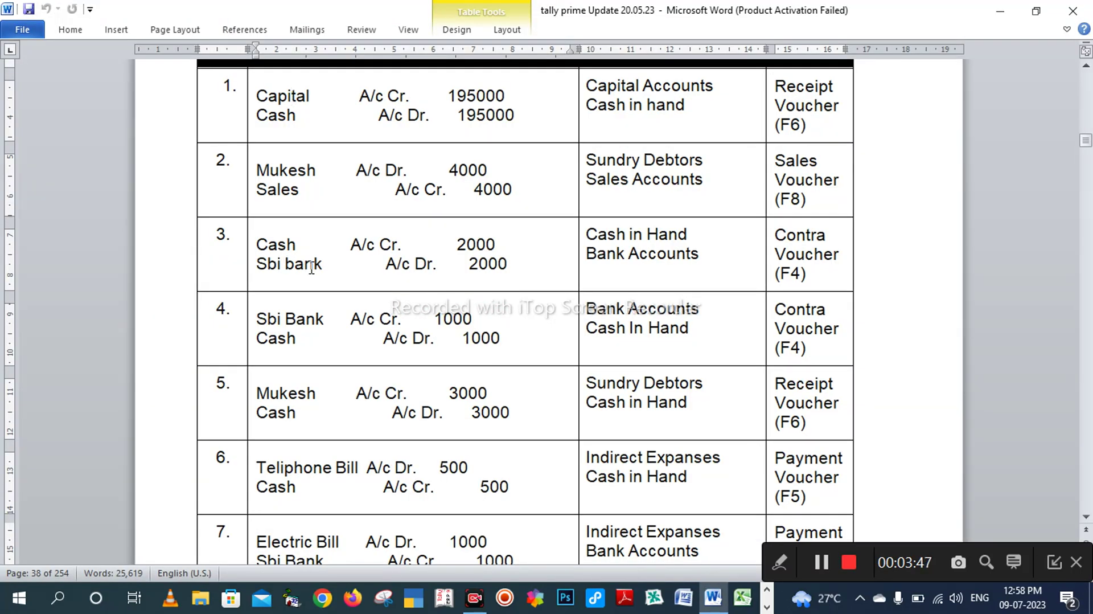
Step: Create the 'sbi bank' account in the Bank Accounts group, accepting defaults, and save it
key(alt+Tab)
text(s)
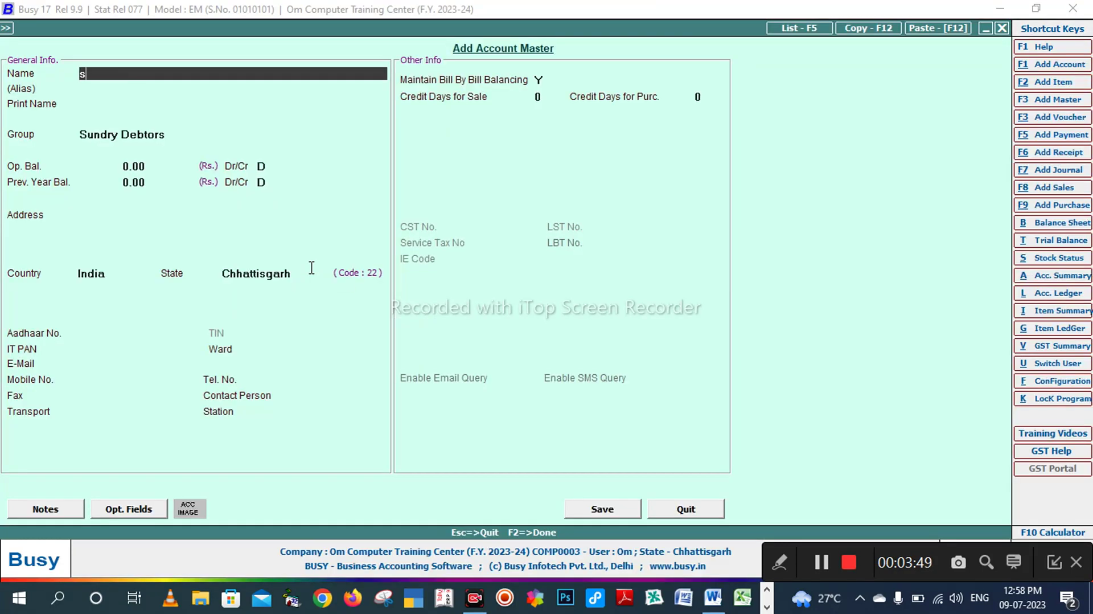
text(bi bank)
key(Return)
key(Return)
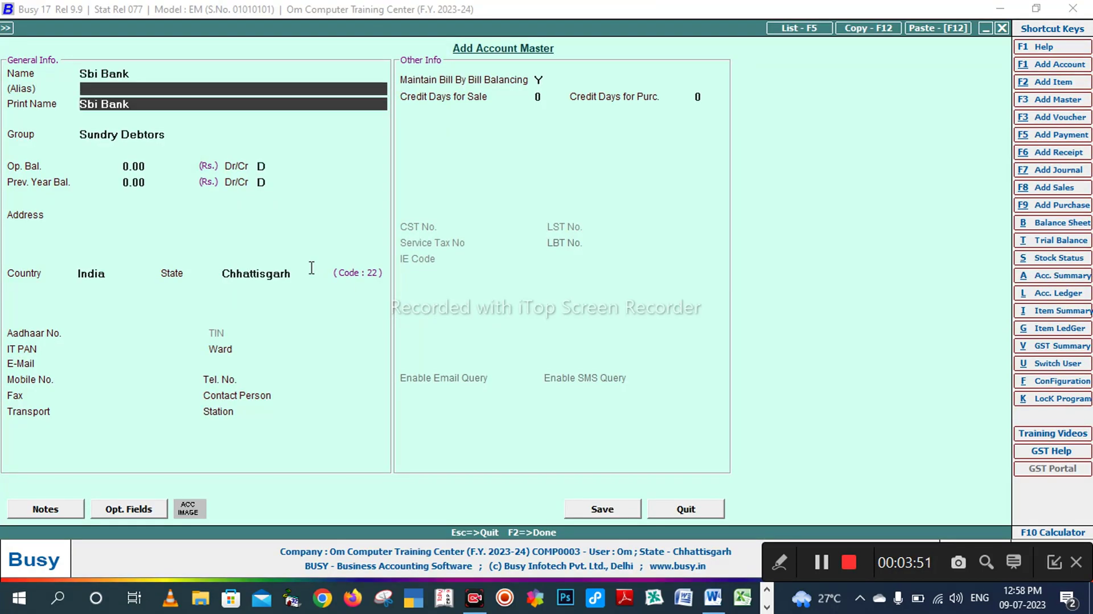
key(Return)
text(b)
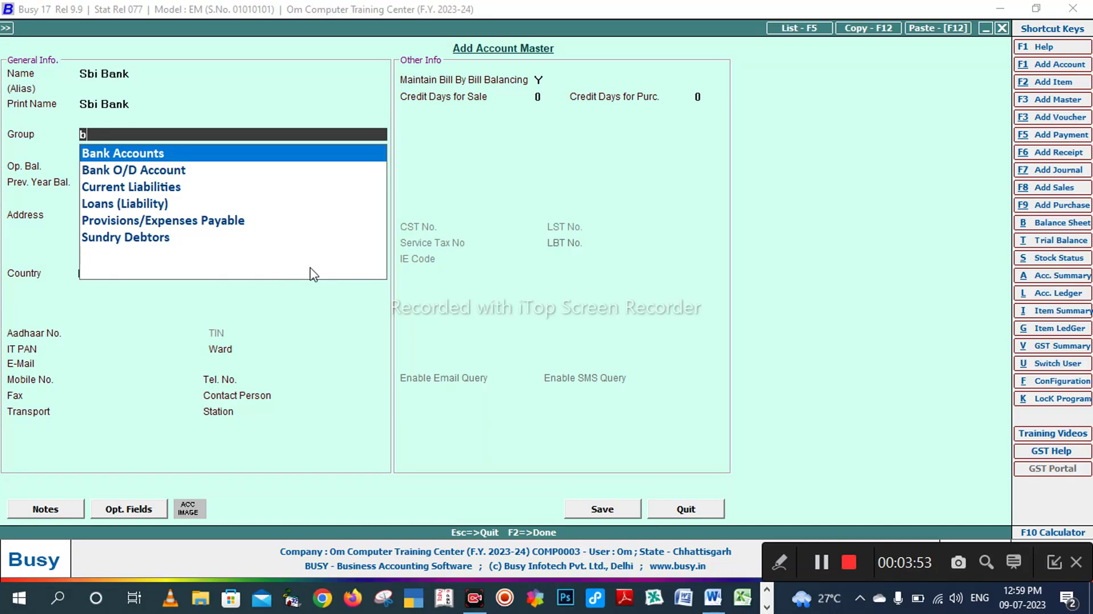
key(Return)
key(Return)
key(Return)
key(Return)
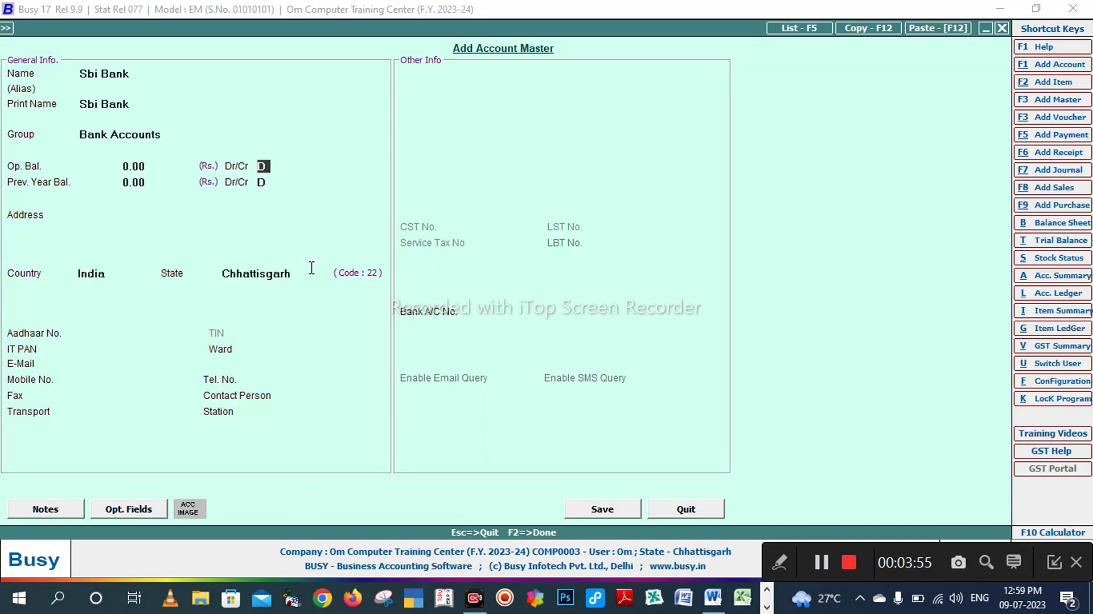
key(Return)
key(Return)
key(Return)
key(Return)
key(Return)
key(Return)
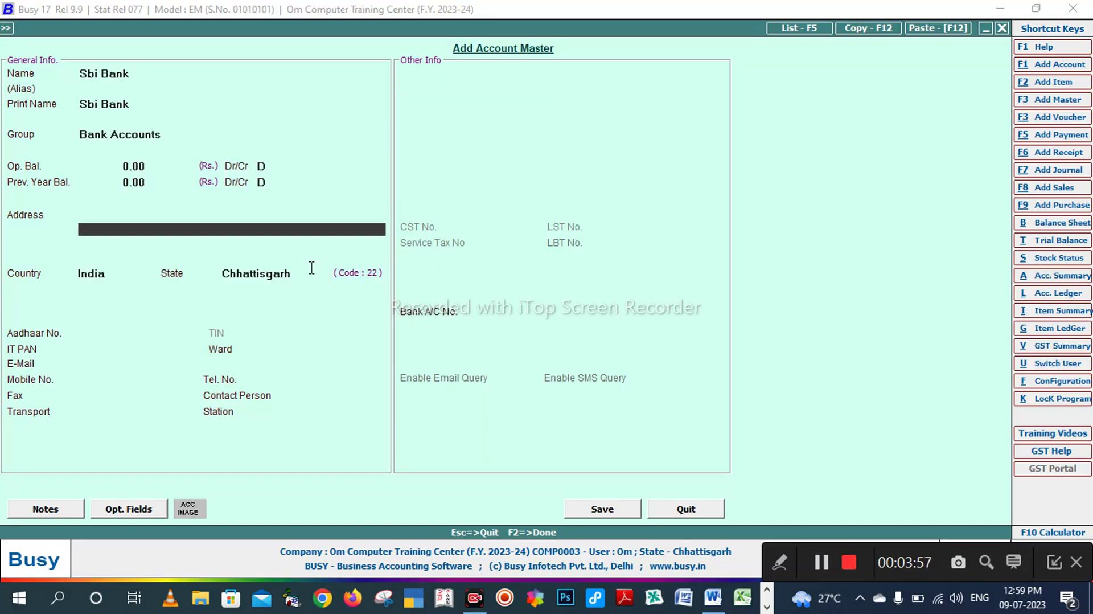
key(Return)
key(Return)
key(Return)
key(Return)
key(Return)
key(Return)
key(Return)
key(Return)
key(Return)
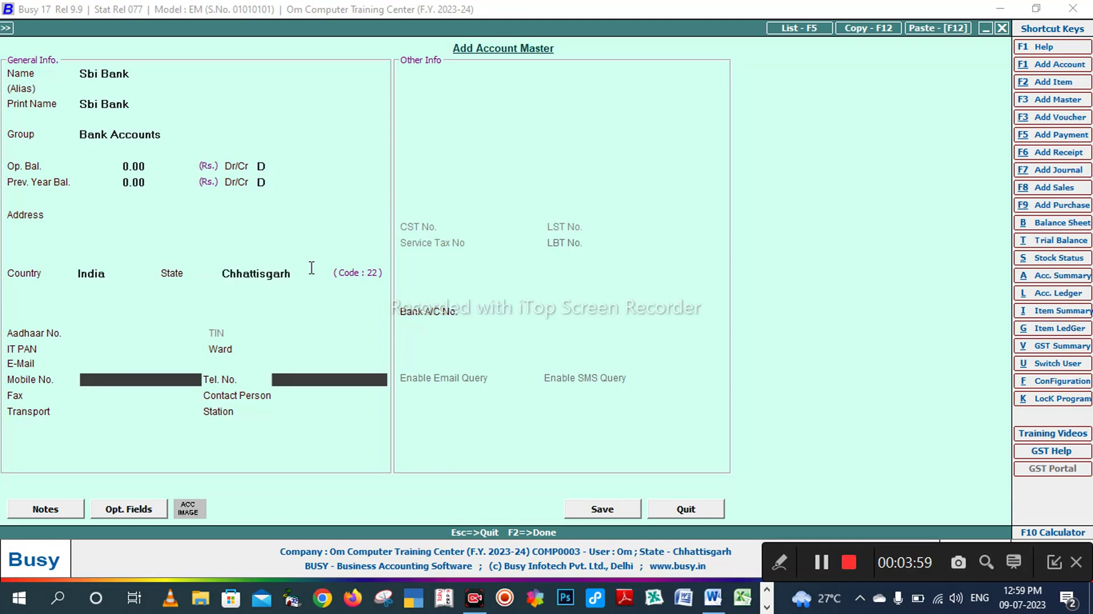
key(Return)
key(Return)
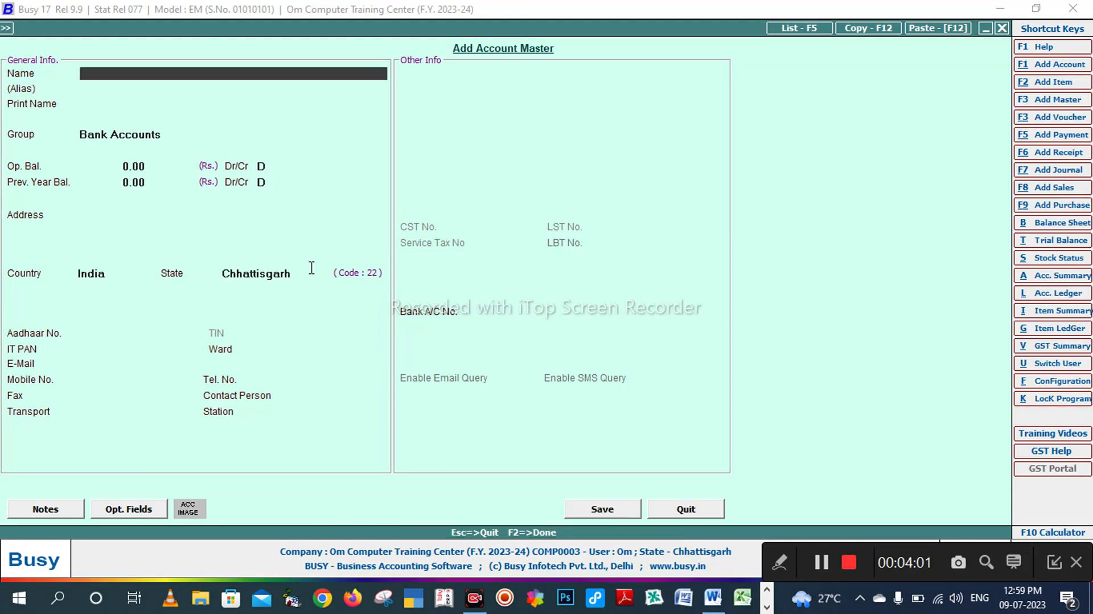
key(alt+Tab)
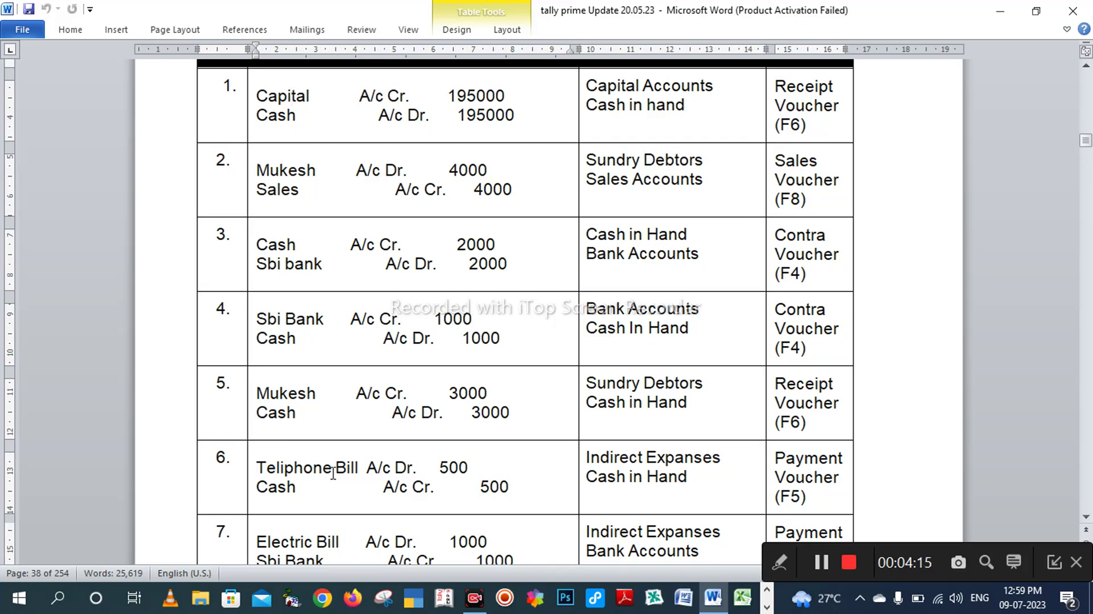
Step: Create the 'teiliphone bill' account under Expenses (Indirect/Admn.) and confirm Yes to save
key(alt+Tab)
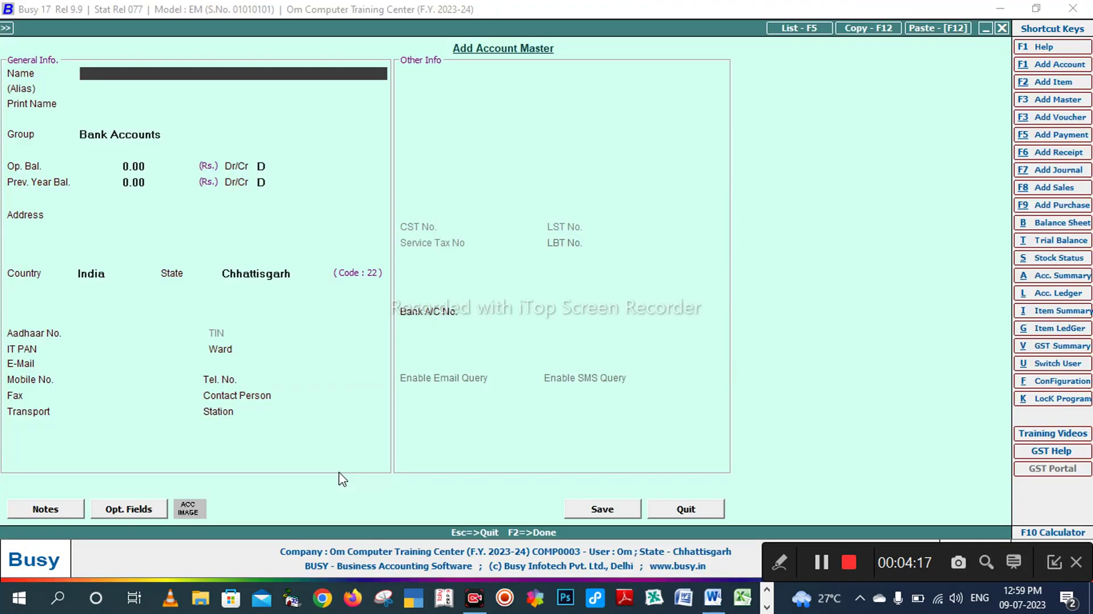
text(tei)
text(liphone bi)
text(ll)
key(Return)
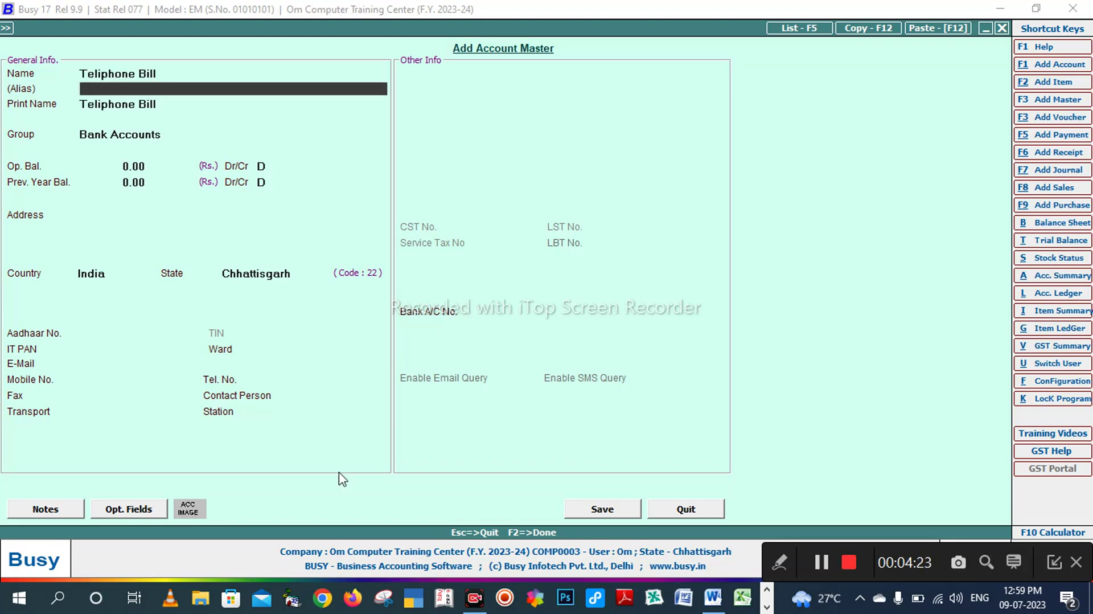
key(Return)
key(Return)
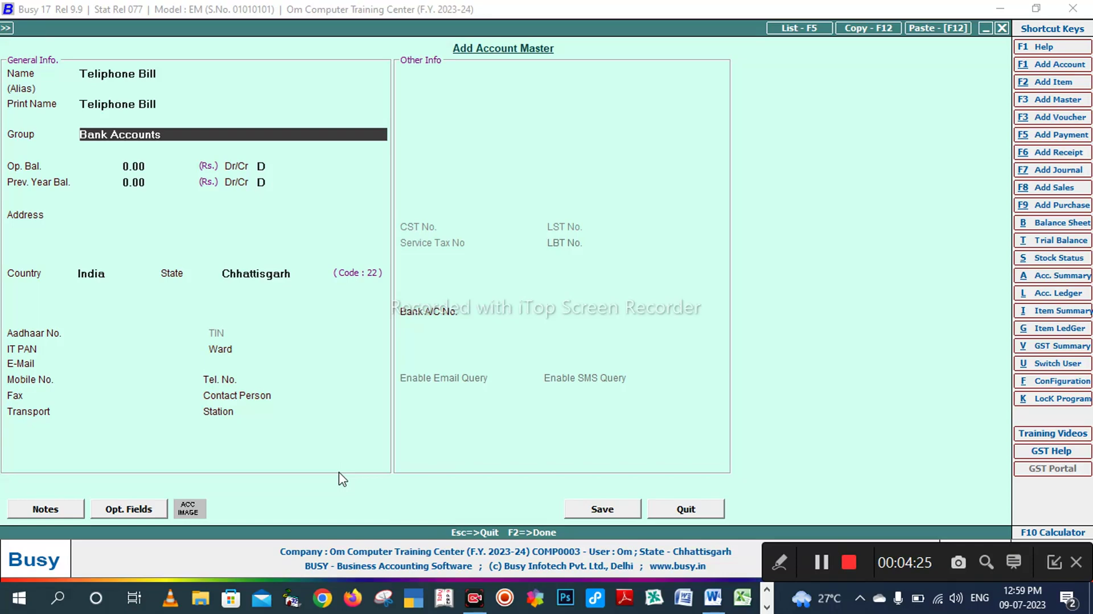
text(in)
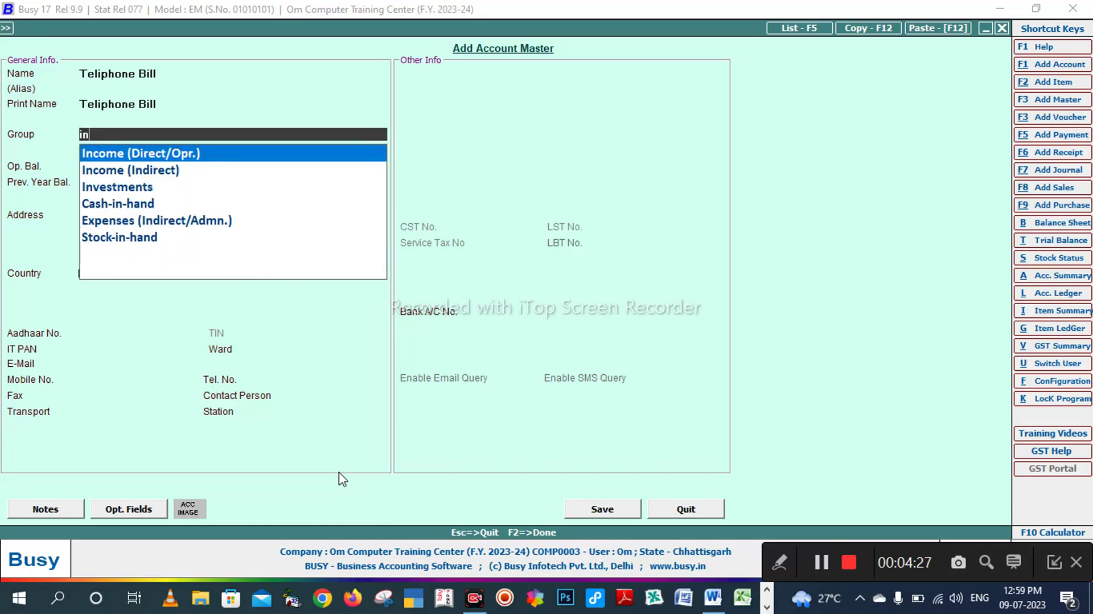
key(Down)
key(Down)
key(Down)
key(Down)
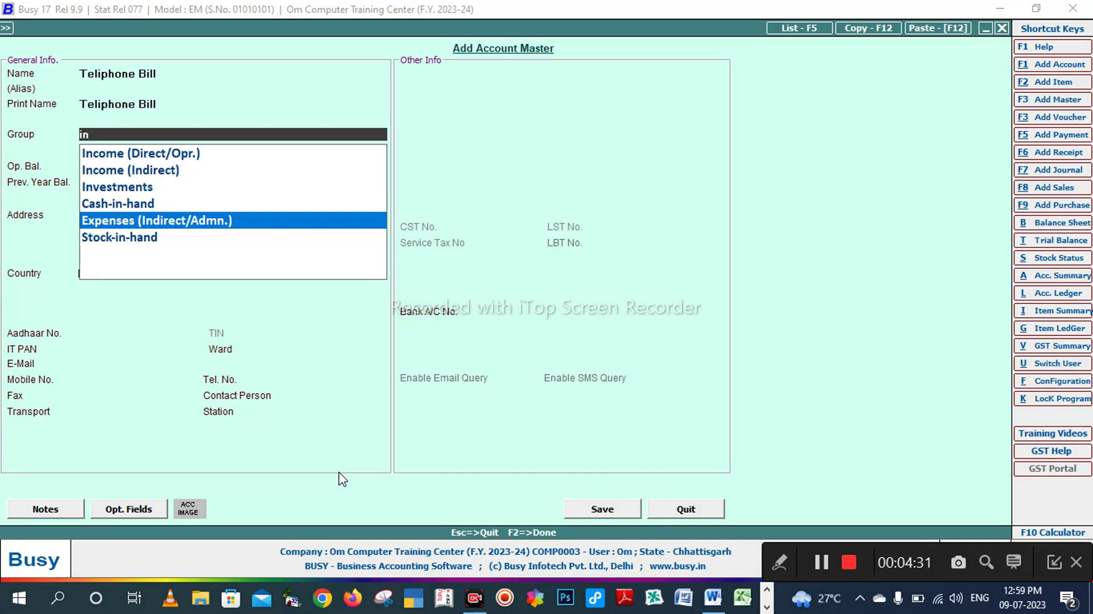
key(Return)
key(Return)
key(Return)
key(Return)
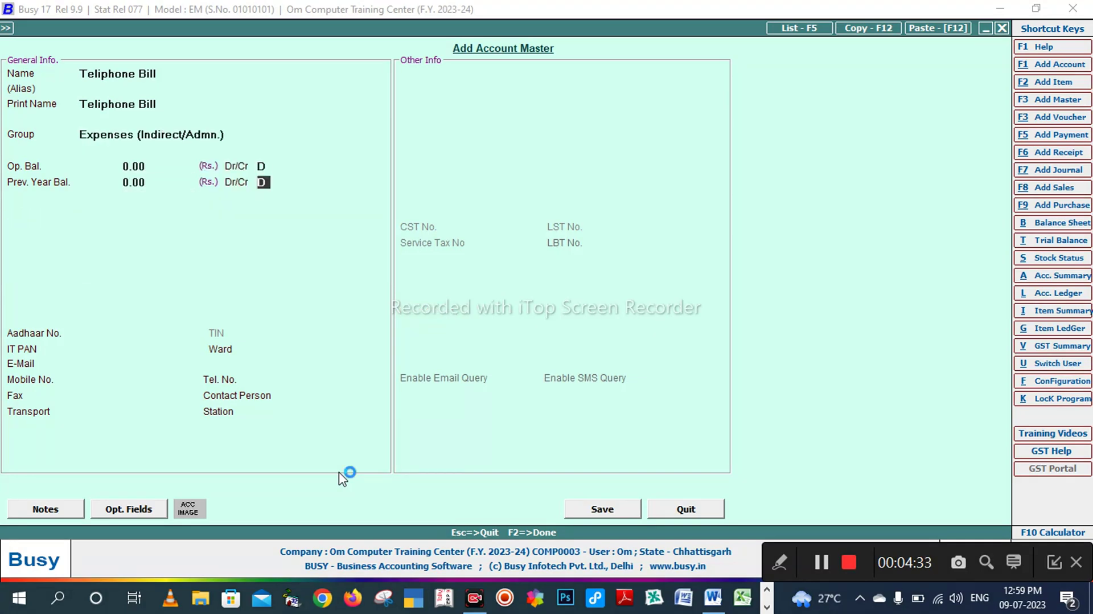
key(Return)
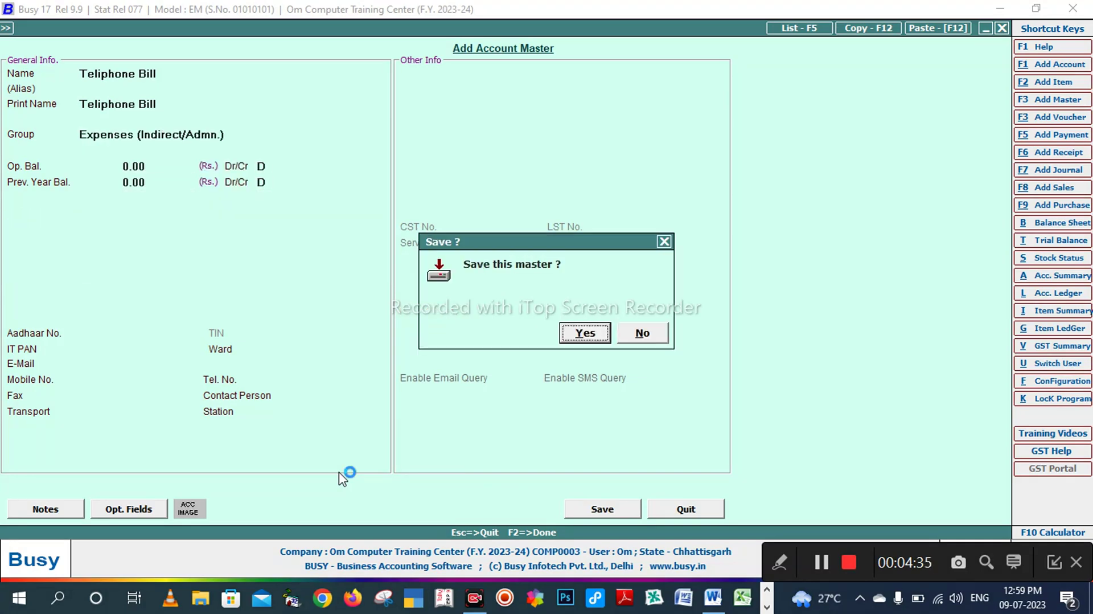
key(Return)
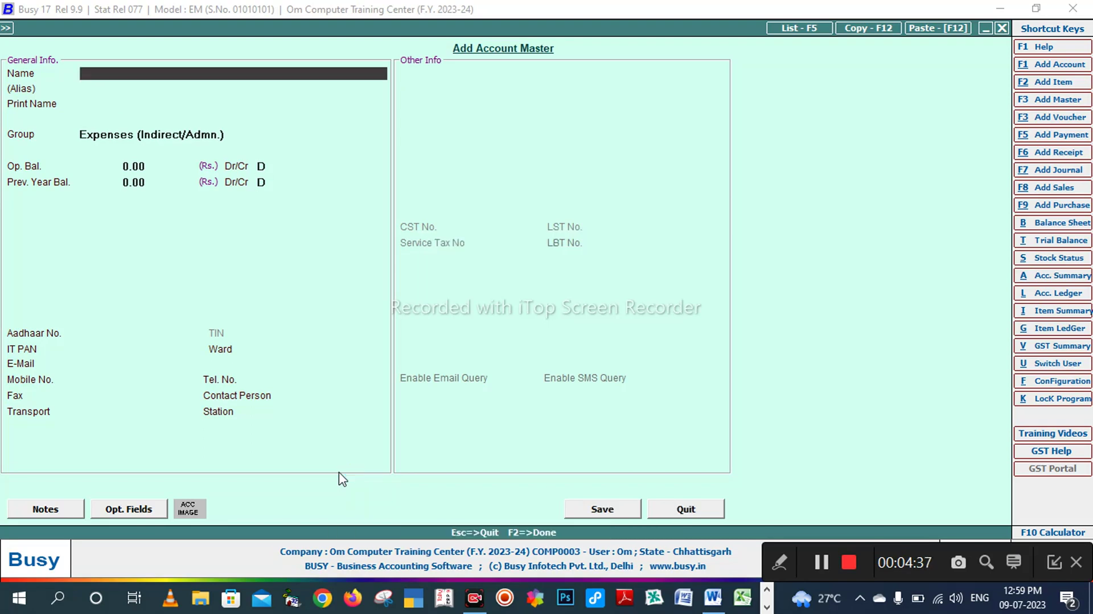
Step: Check the Word table, then save an 'electric bill' account under Expenses (Indirect/Admn.)
key(alt+Tab)
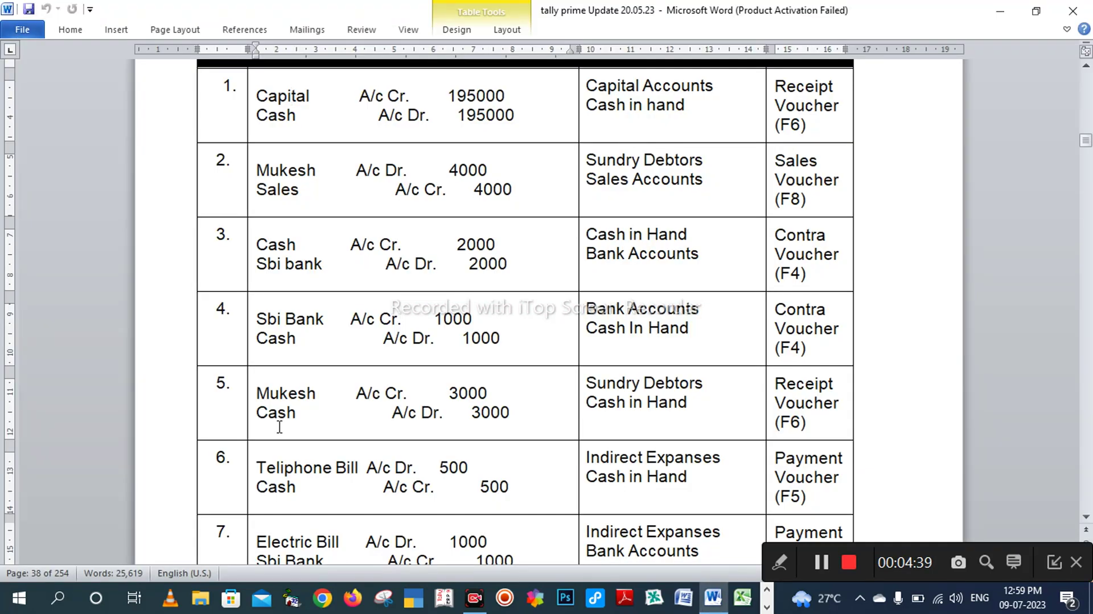
scroll(285, 482, down, 1)
scroll(286, 482, down, 2)
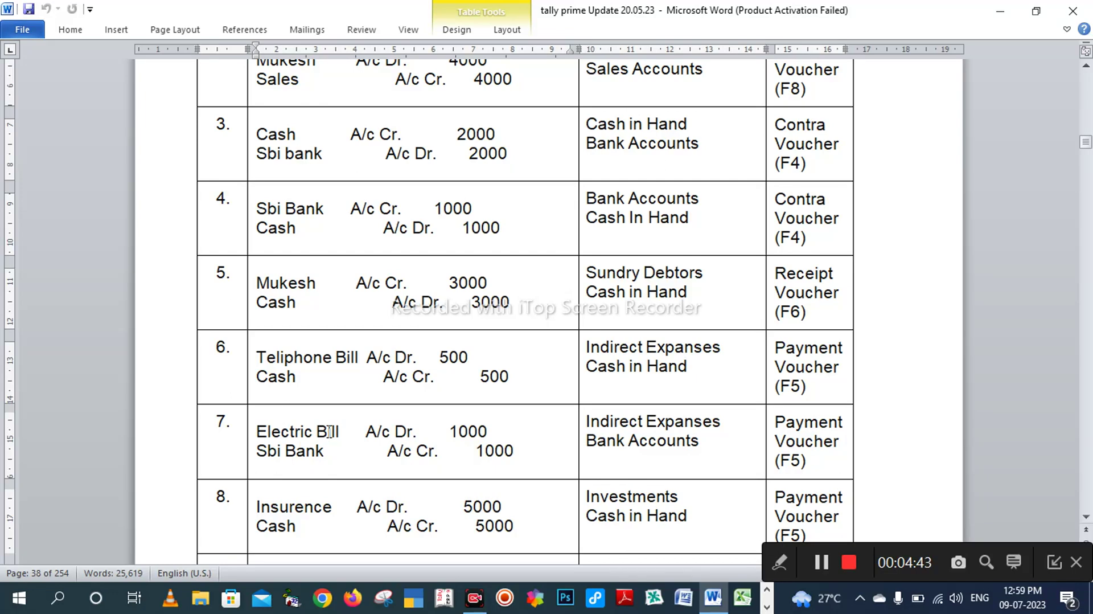
key(alt+Tab)
text(el)
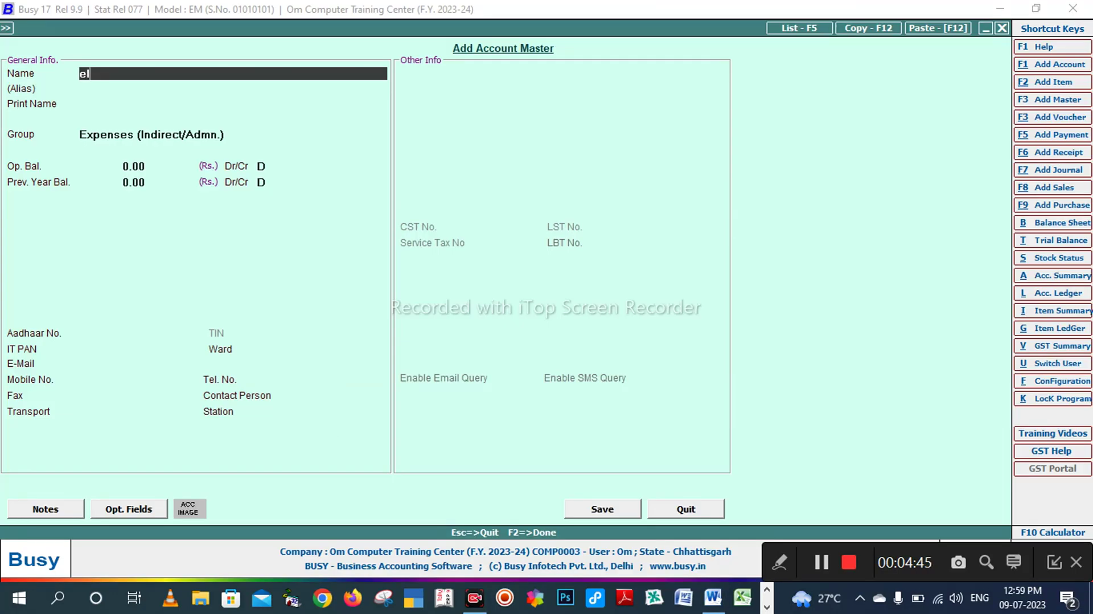
text(ectric bill)
key(Return)
key(Return)
key(Return)
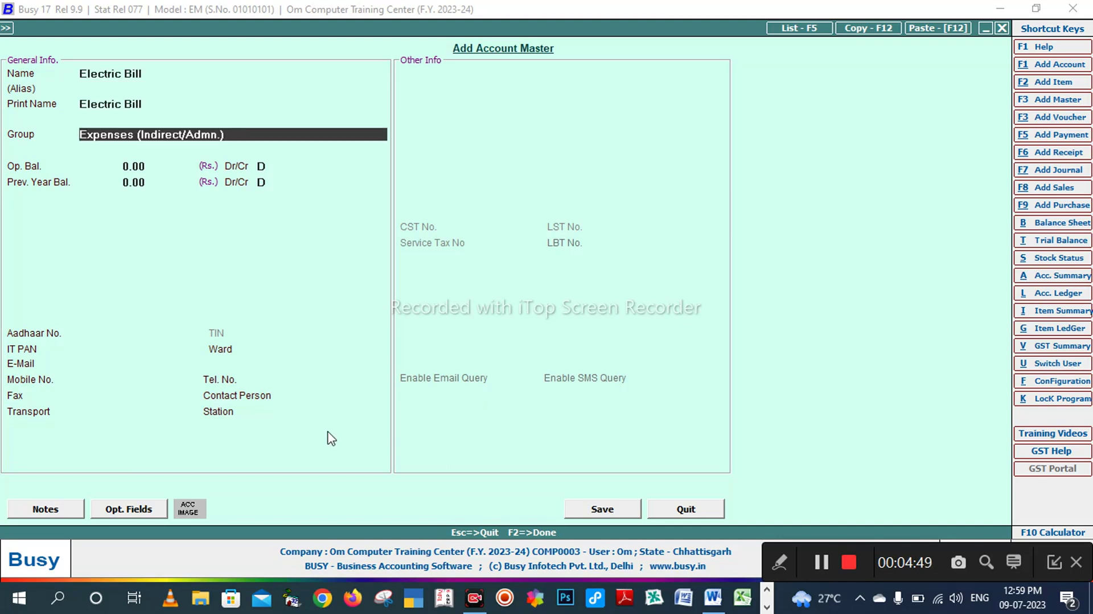
key(Return)
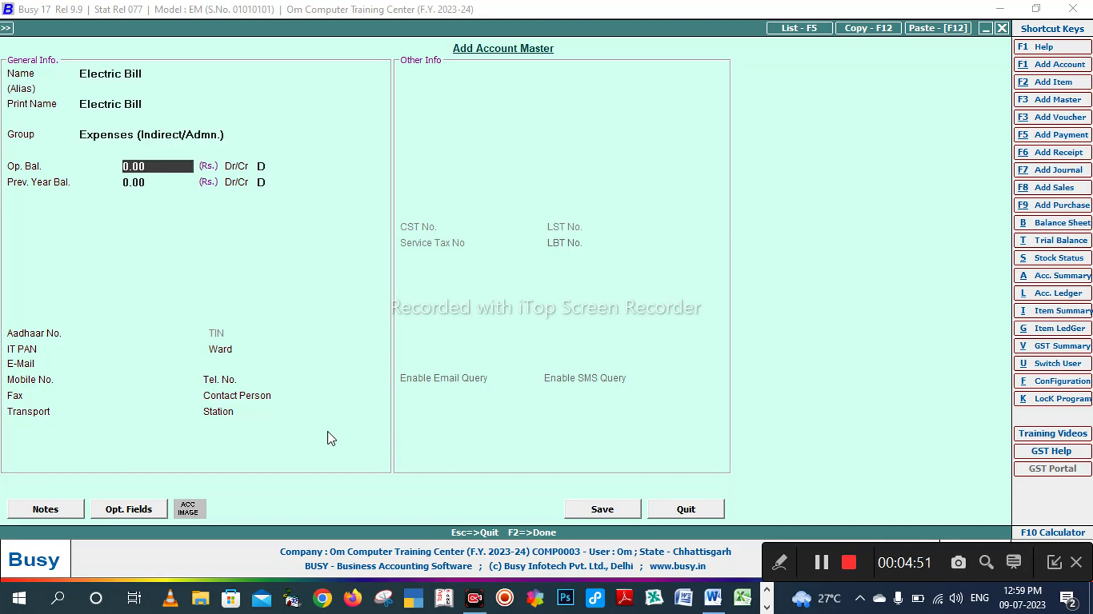
key(F2)
key(Return)
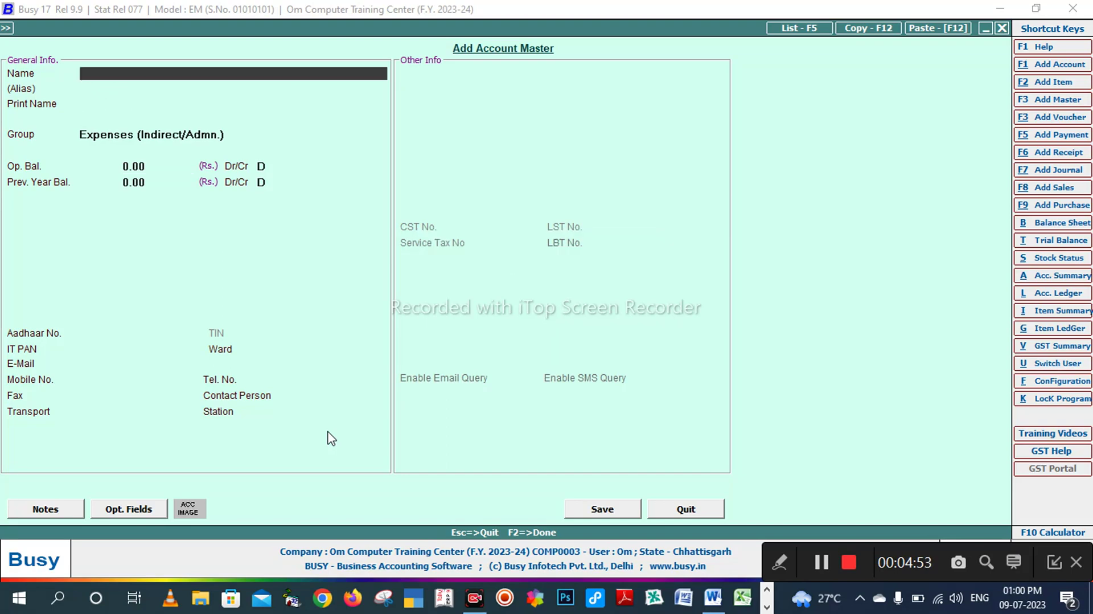
key(alt+Tab)
Step: Scroll the Word transaction list to the next entry and return to Busy
scroll(339, 470, down, 2)
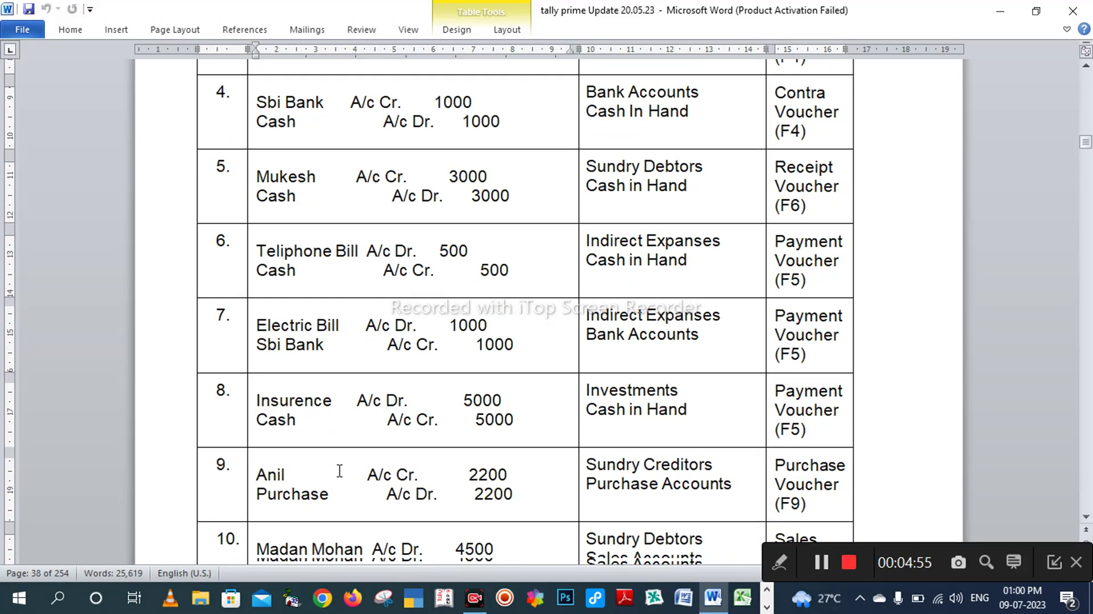
scroll(340, 470, down, 1)
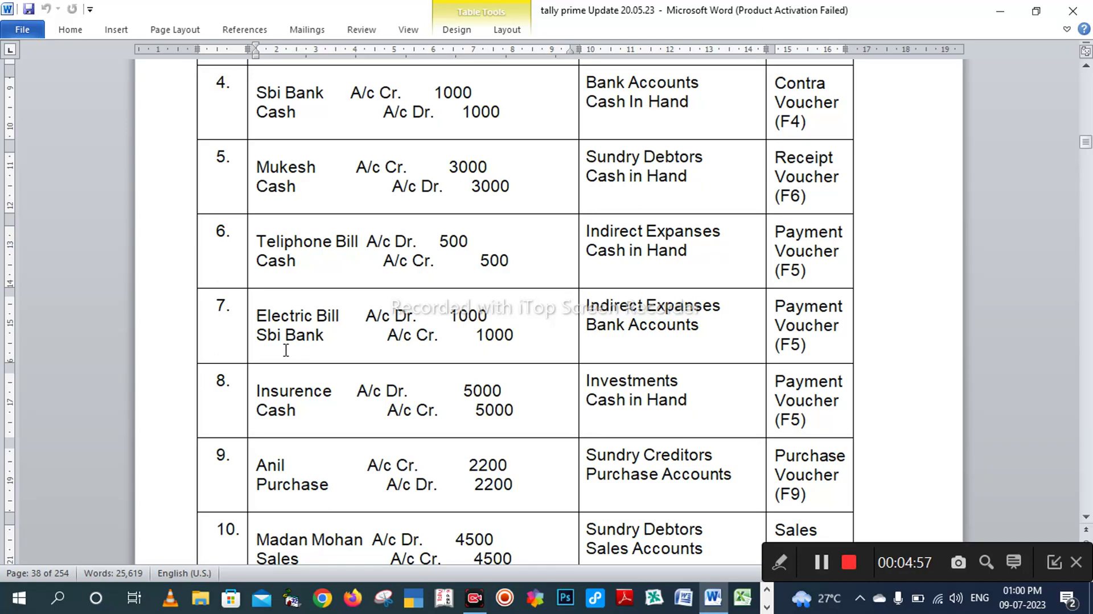
scroll(286, 350, down, 2)
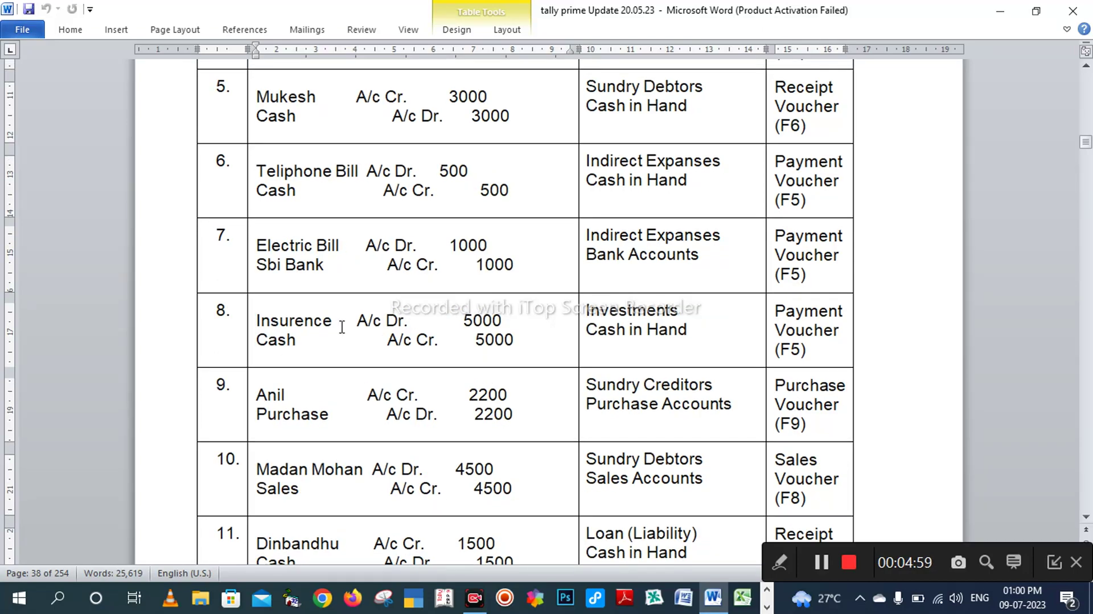
key(super)
key(Escape)
key(alt+Tab)
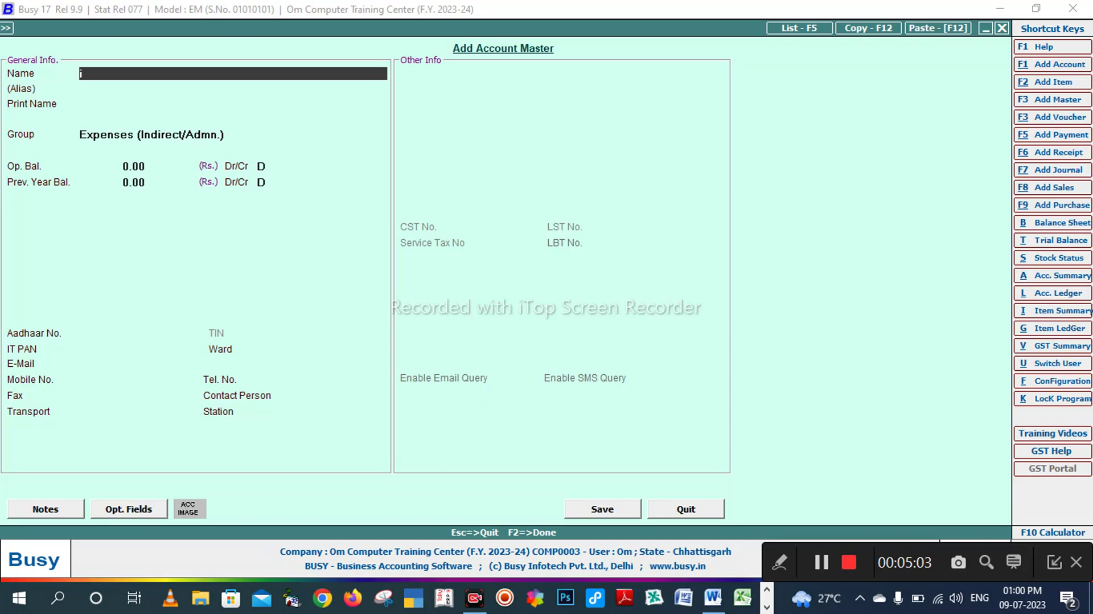
Step: Create the 'ensurence' account, choosing Investments as its group
text(ensurence)
key(Return)
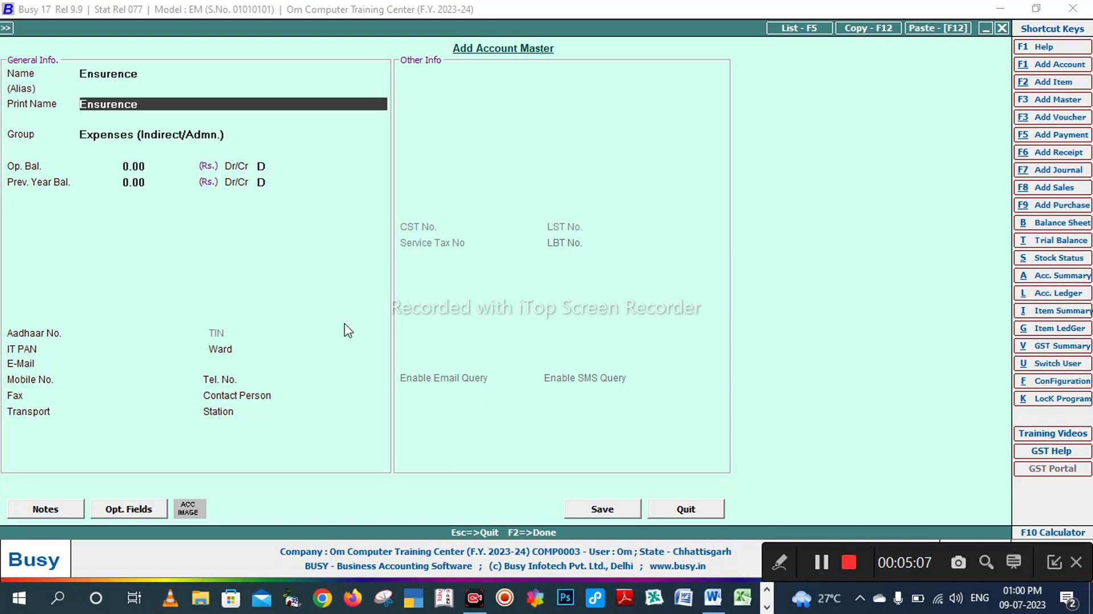
key(Return)
text(in)
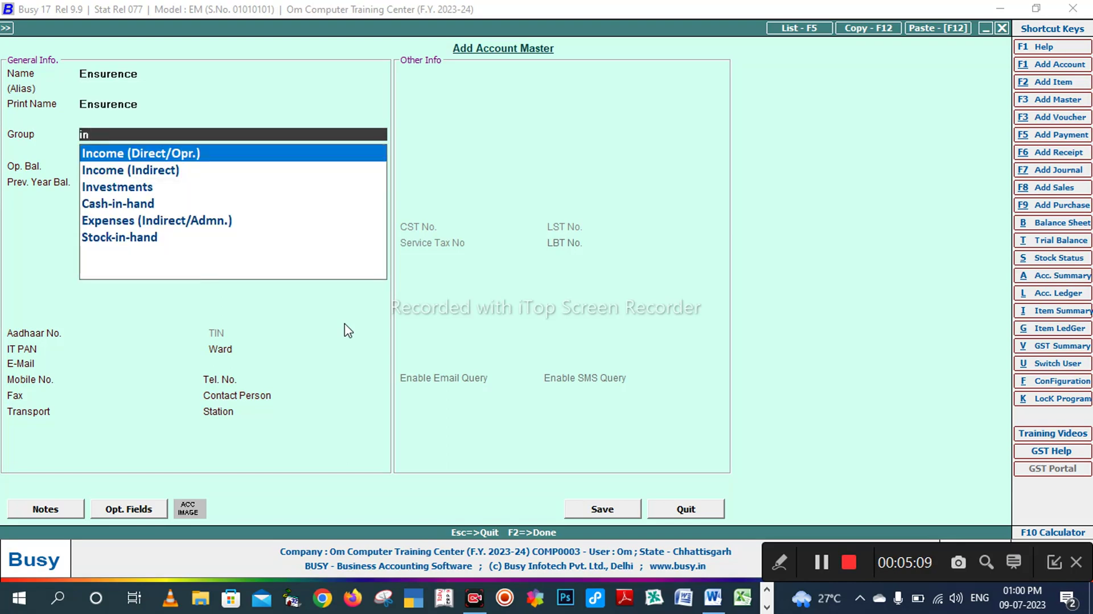
key(Down)
key(Down)
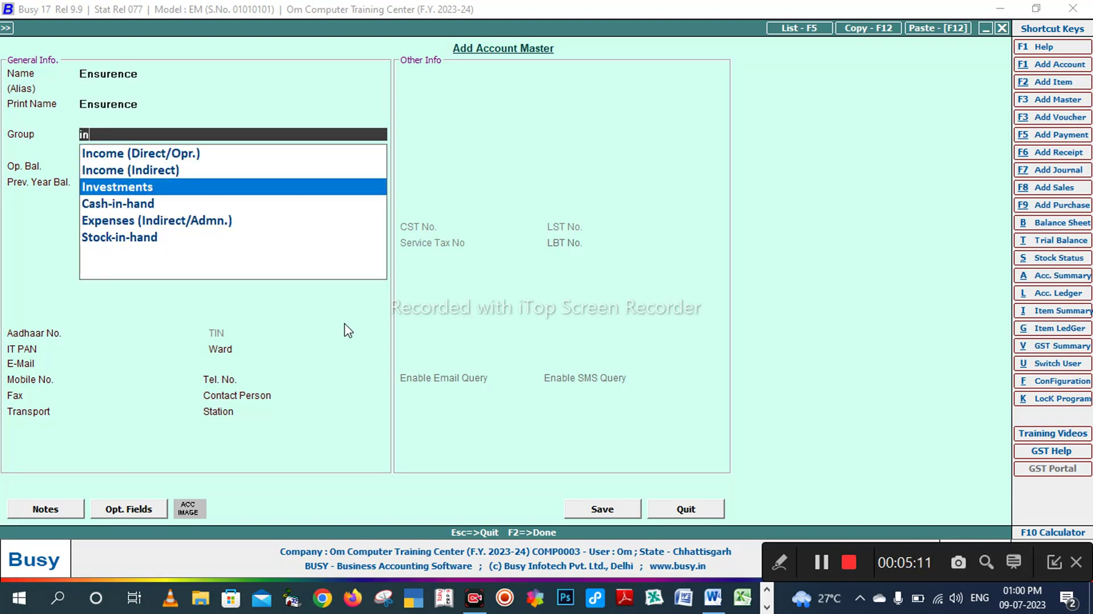
key(Return)
key(Return)
key(Return)
key(Return)
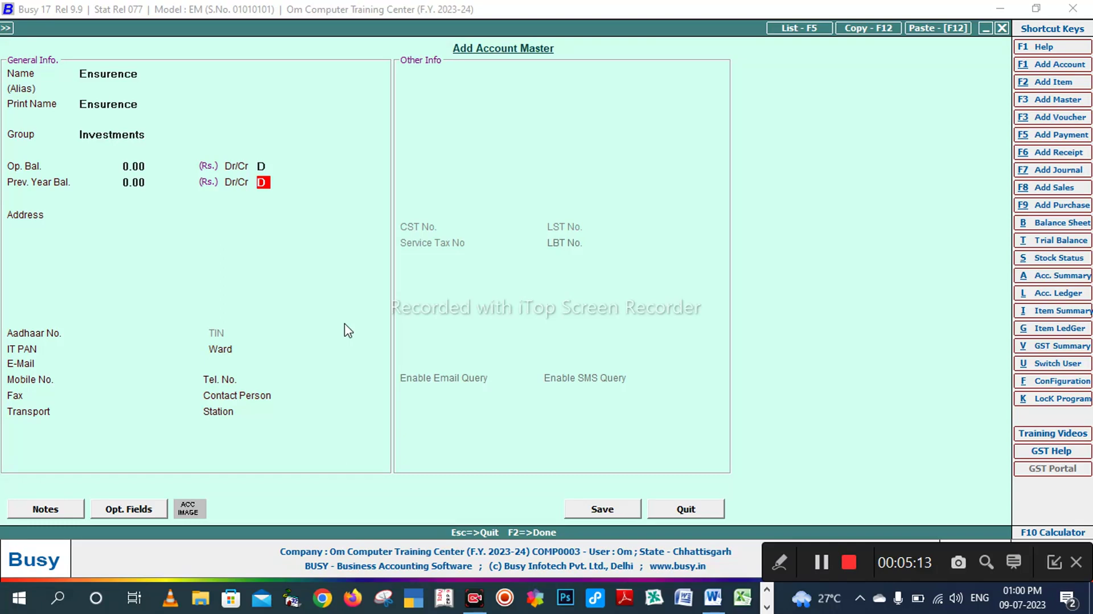
key(Return)
key(Return)
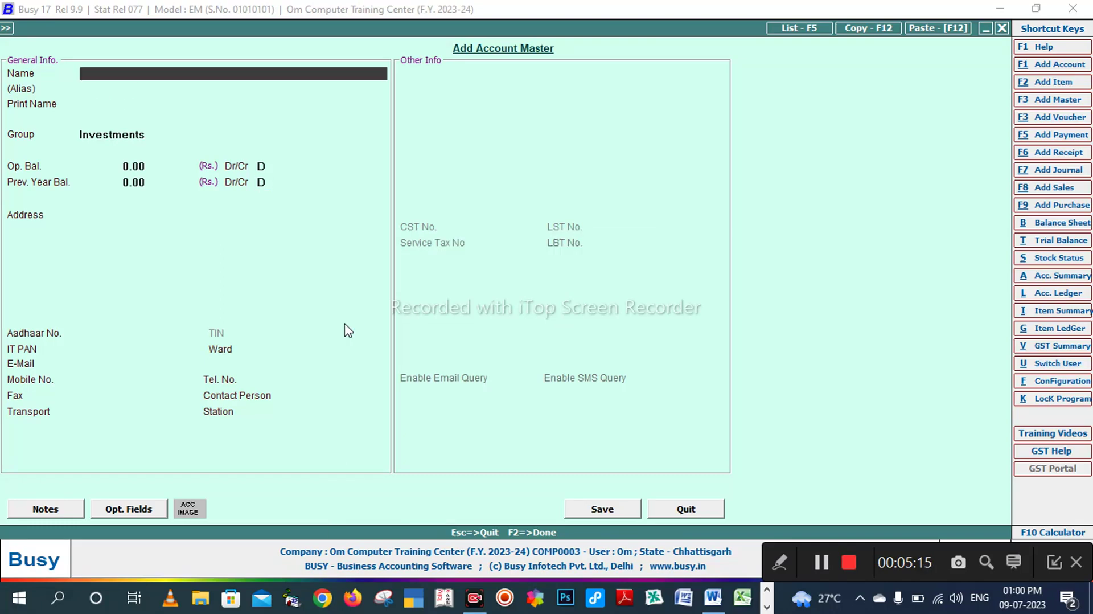
key(alt+Tab)
Step: Save the creditor's account under Sundry Creditors with default fields (Chhattisgarh, 0.00 balance)
scroll(338, 385, down, 2)
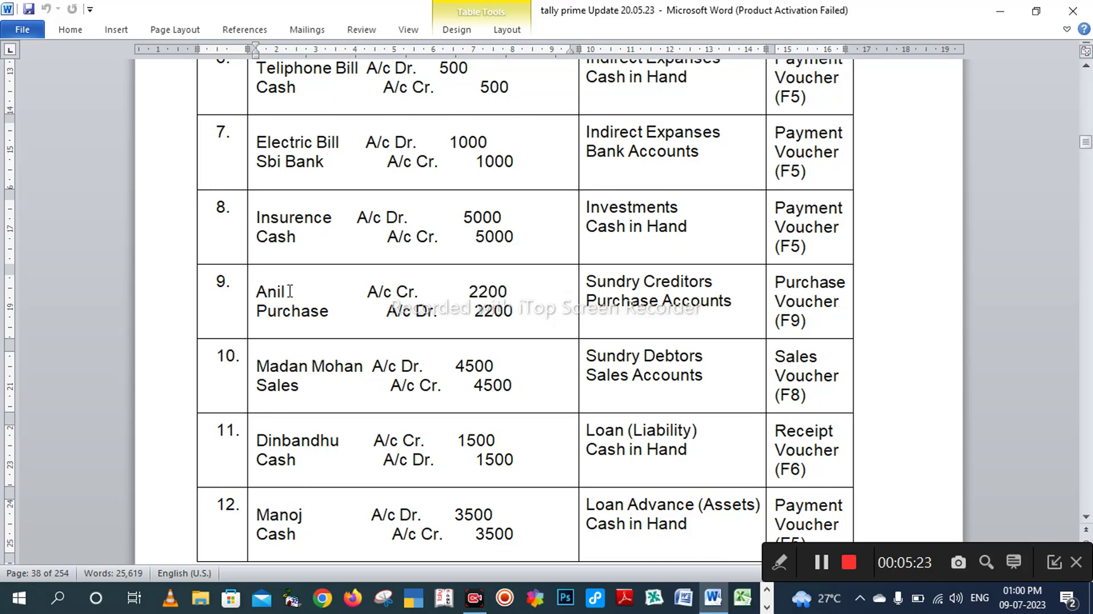
key(alt+Tab)
text(anil)
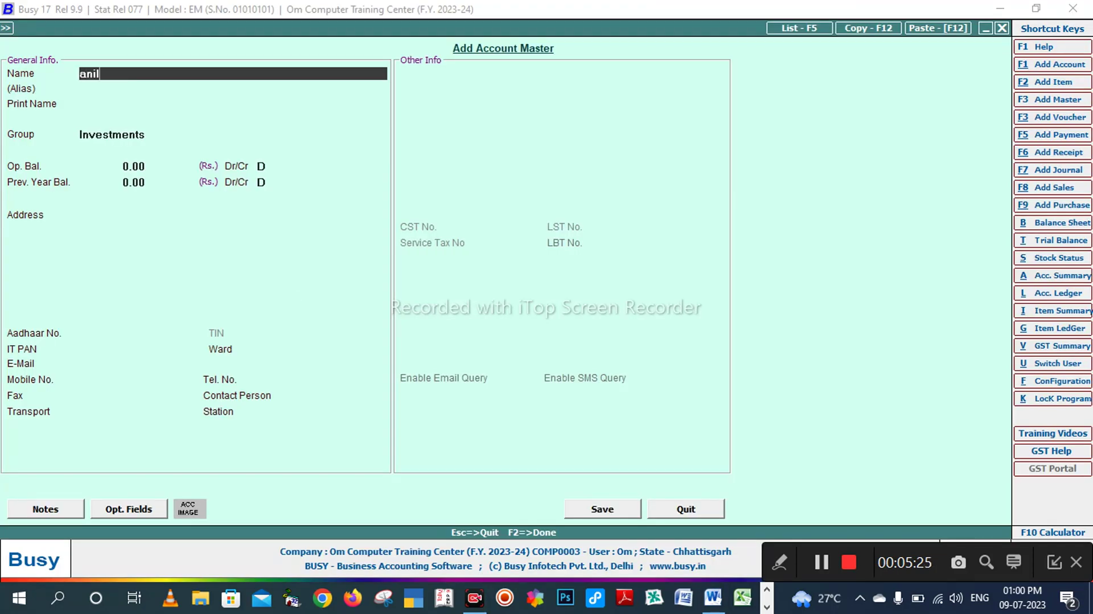
key(Return)
key(Return)
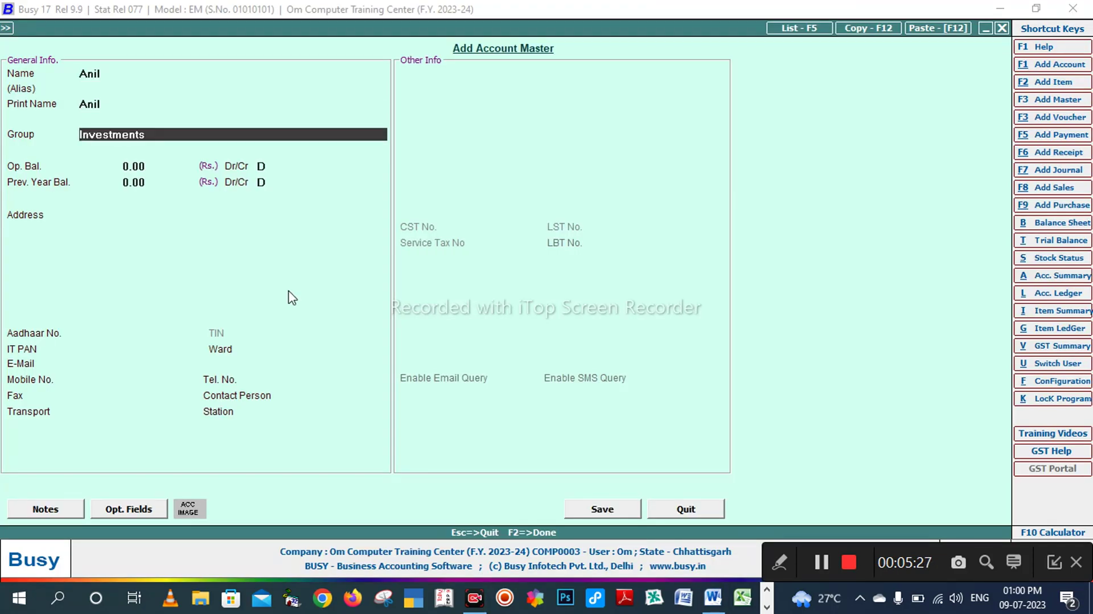
text(sun)
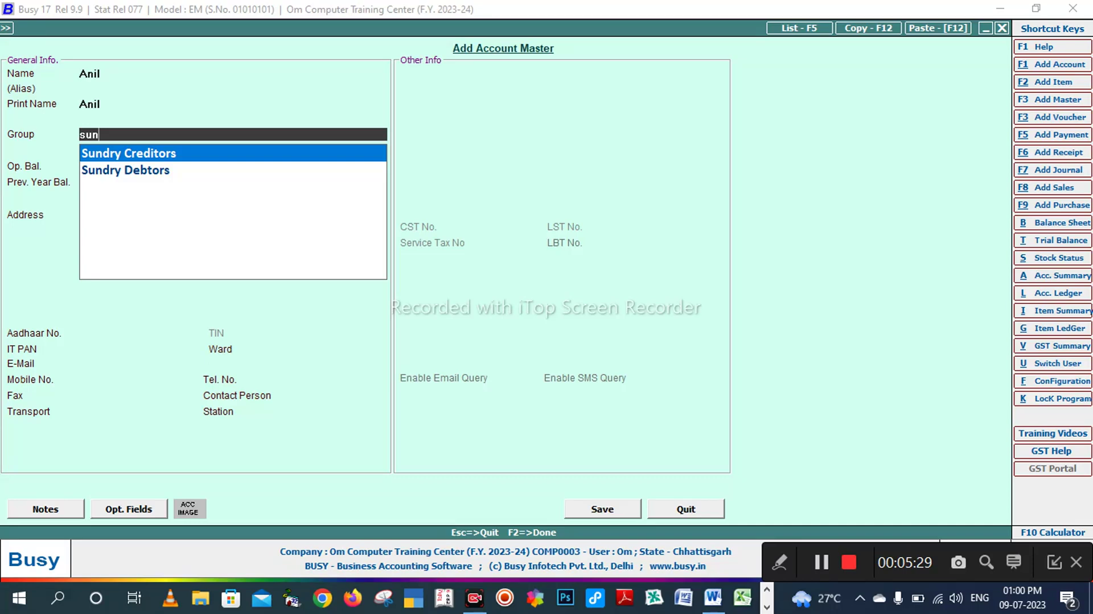
key(Return)
key(Return)
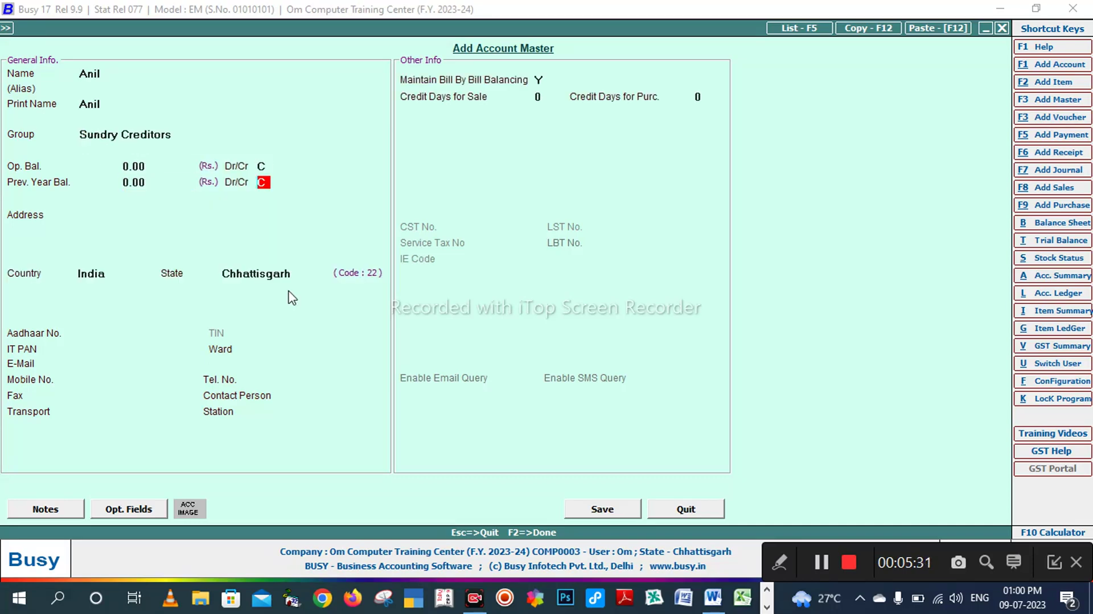
key(Return)
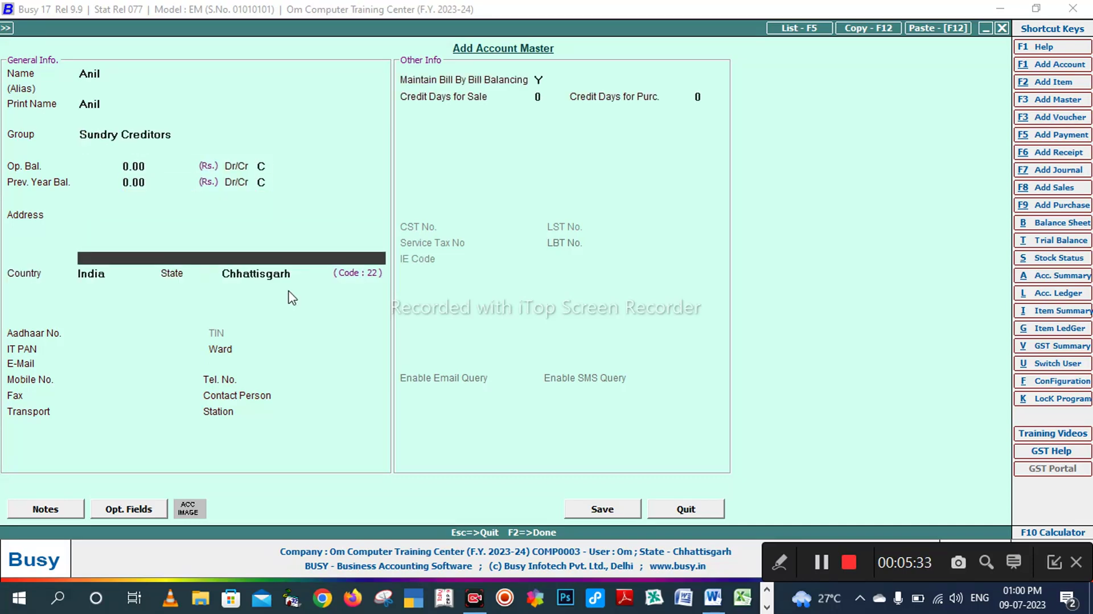
key(Return)
key(Return)
key(Return)
key(Return)
key(Return)
key(Return)
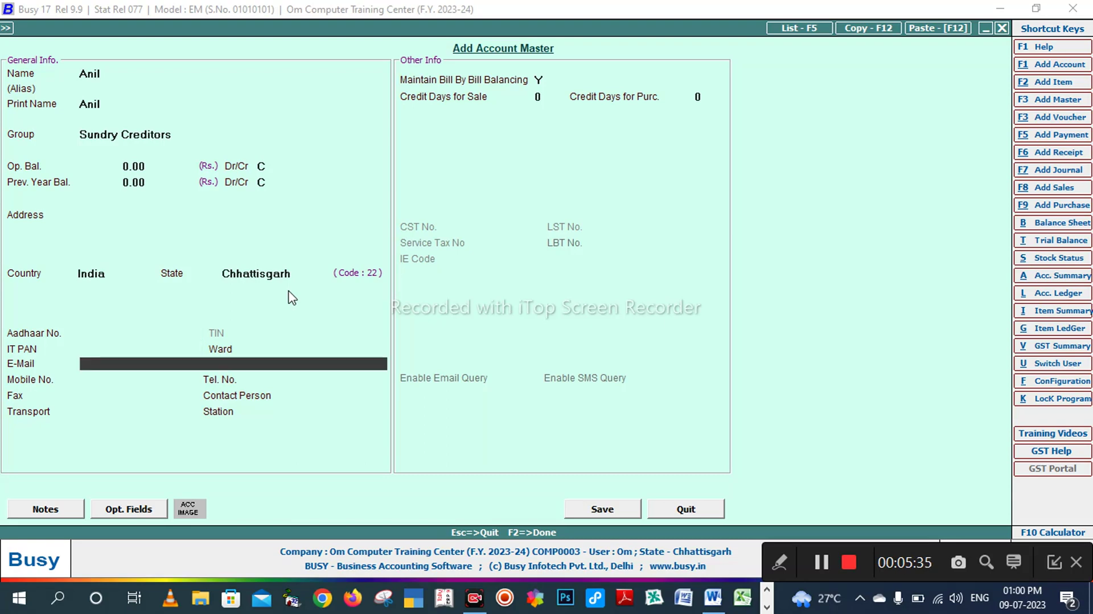
key(Return)
key(Return)
key(Return)
key(Return)
key(Return)
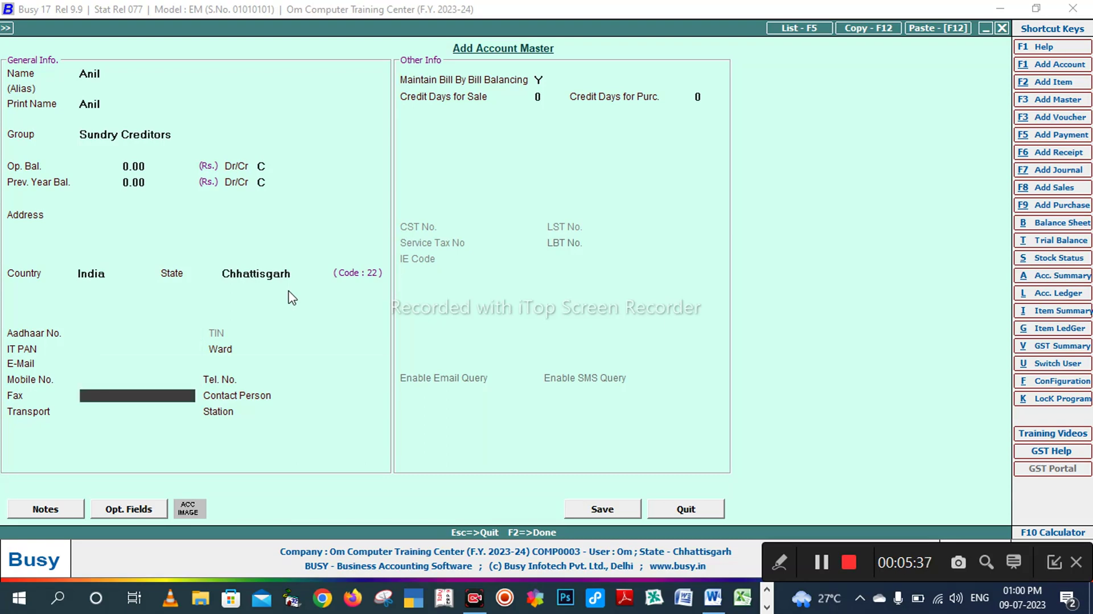
key(Return)
key(Return)
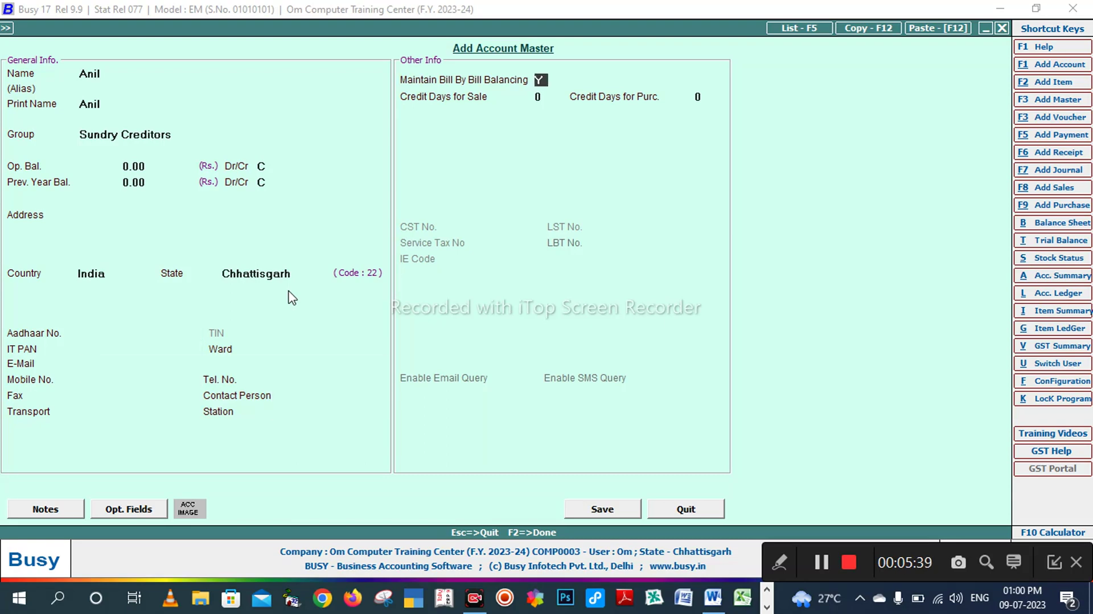
key(Return)
key(Return)
key(Return)
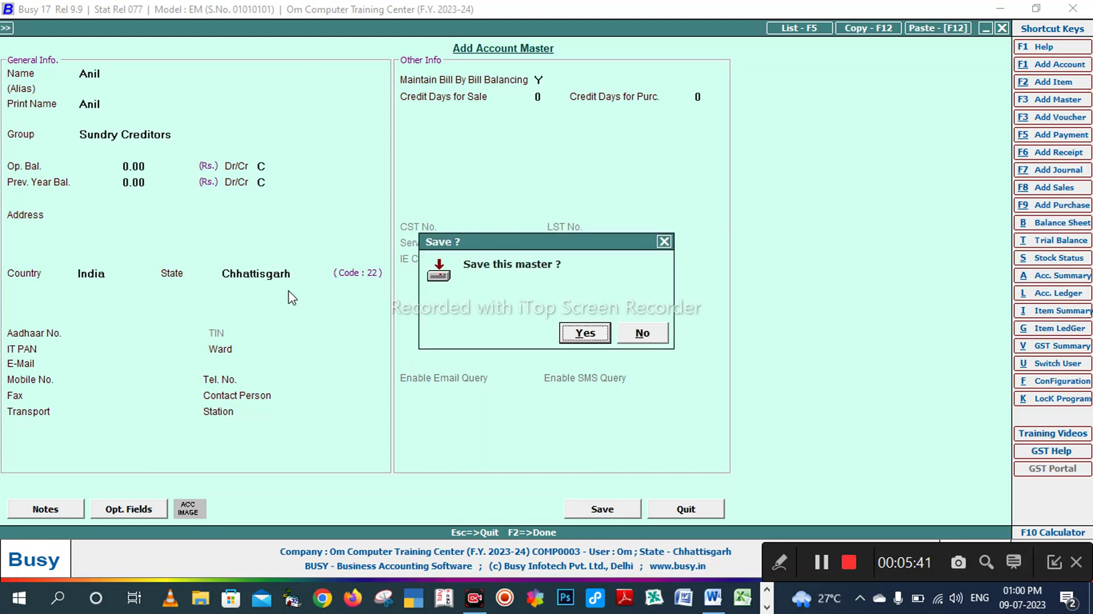
key(Return)
key(alt+Tab)
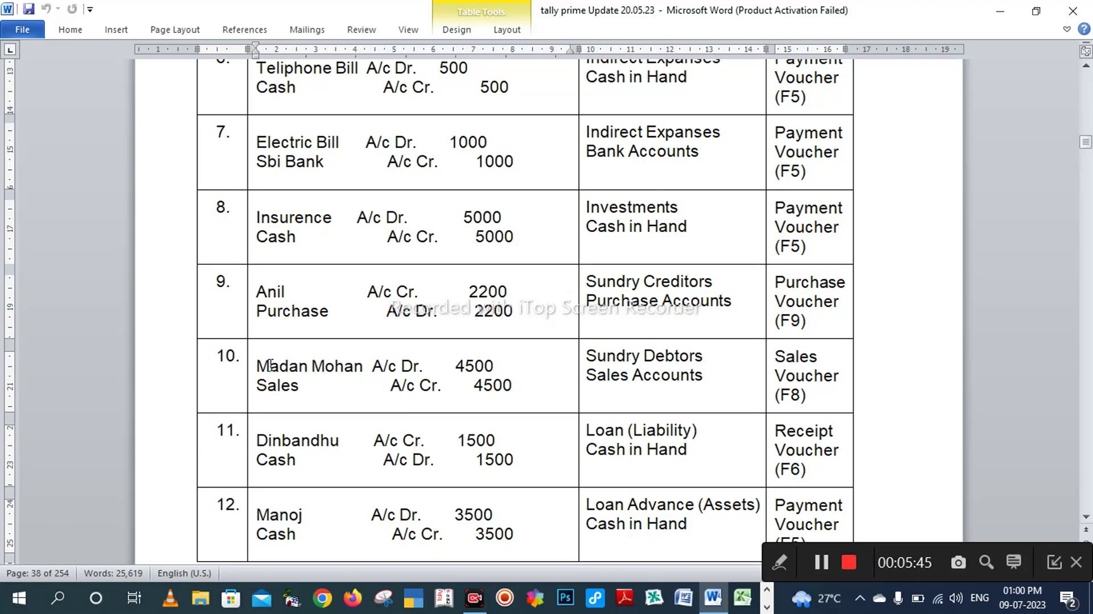
Step: Enter the second debtor's name in a new account master, checking the Word table for its group
key(alt+Tab)
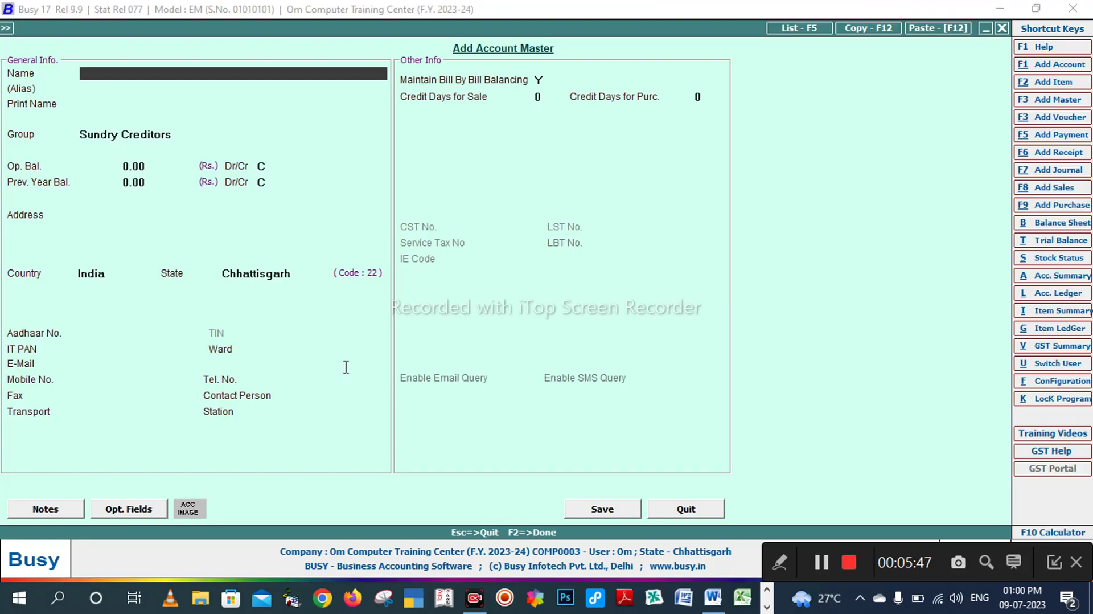
key(Return)
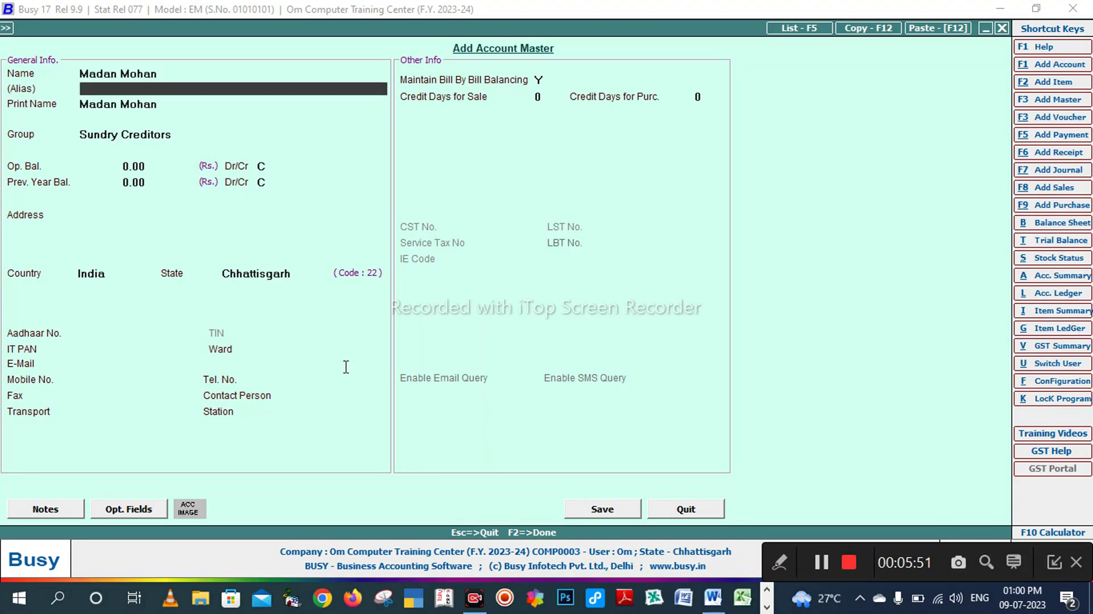
key(Return)
key(Return)
key(alt+Tab)
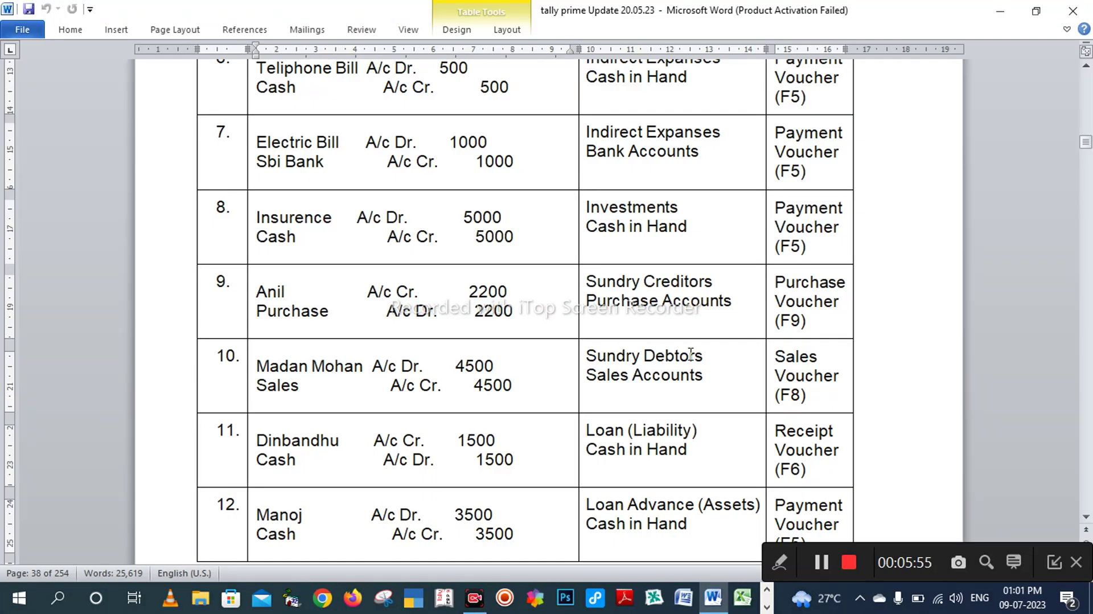
key(alt+Tab)
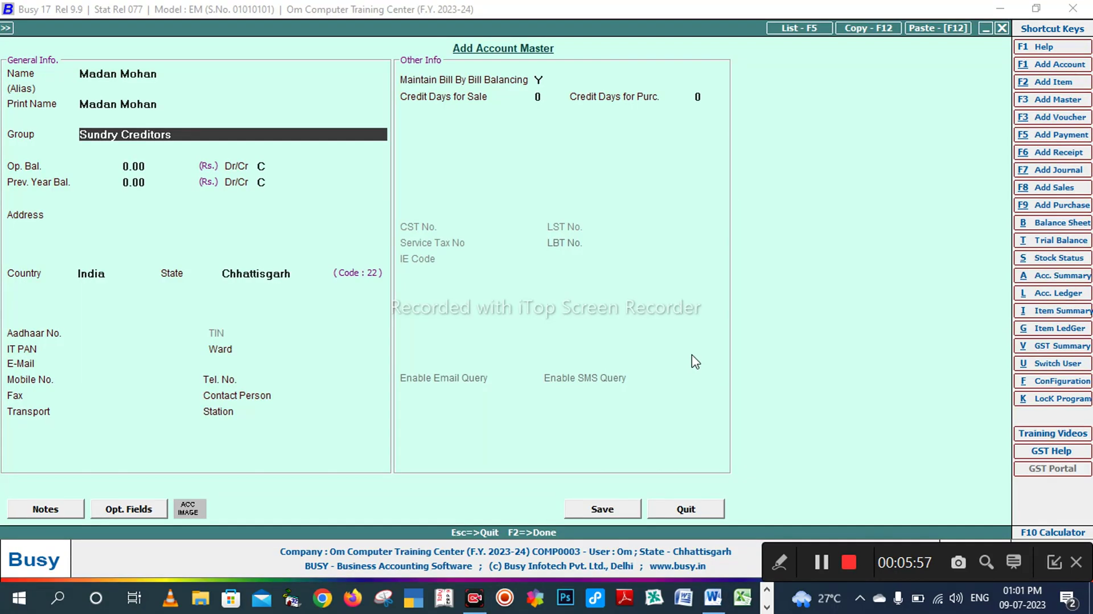
Step: Assign the account to Sundry Debtors and save it with F2
text(sun)
key(Down)
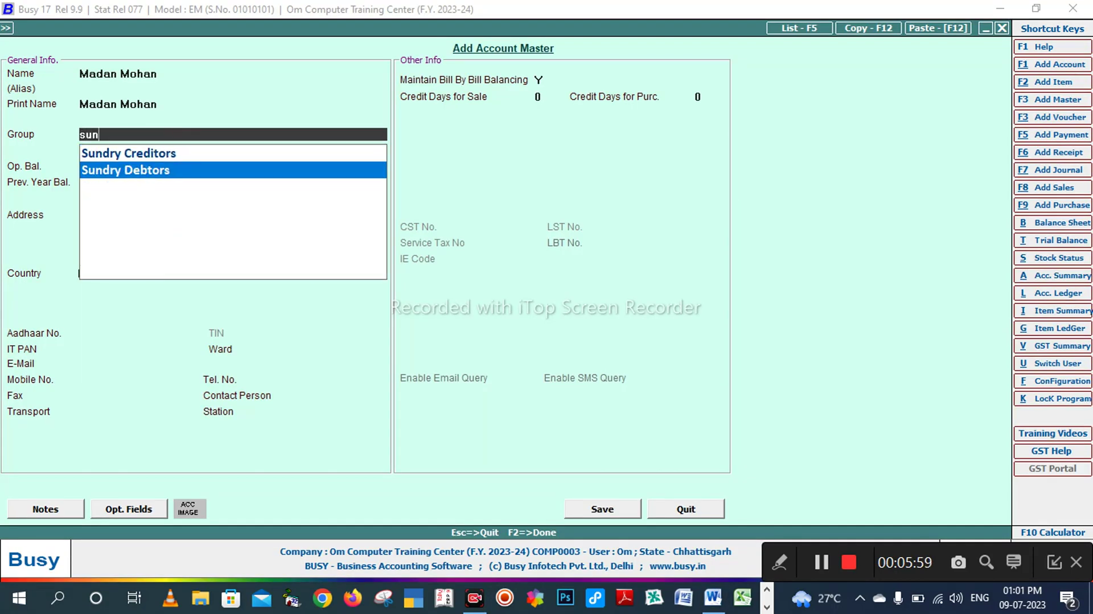
key(Return)
key(Return)
key(Return)
key(Return)
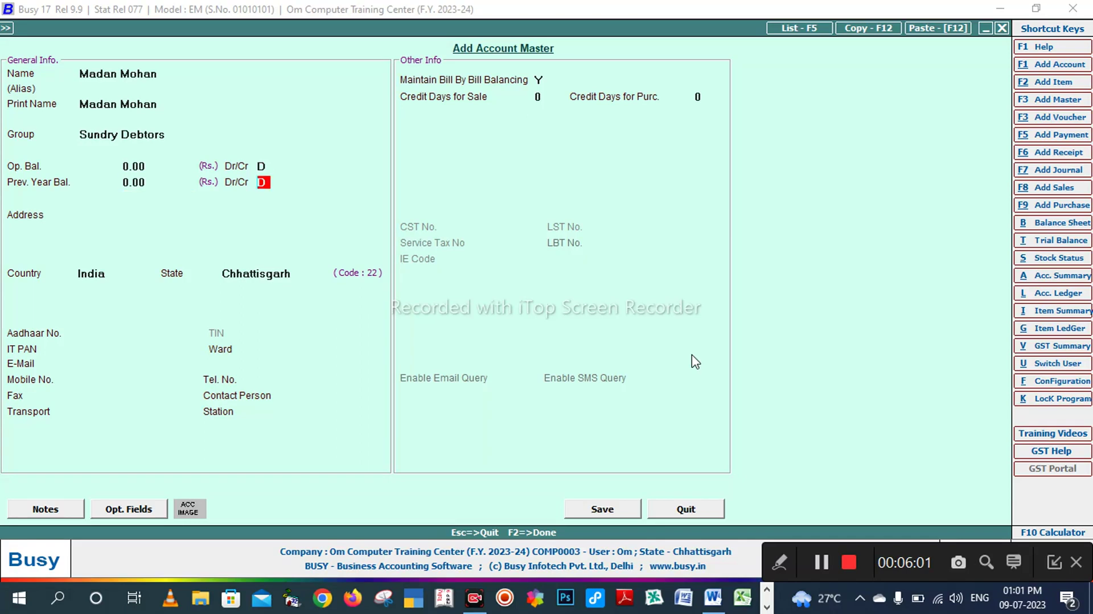
key(Return)
key(Return)
key(Return)
key(Return)
key(Return)
key(Return)
key(Return)
key(Return)
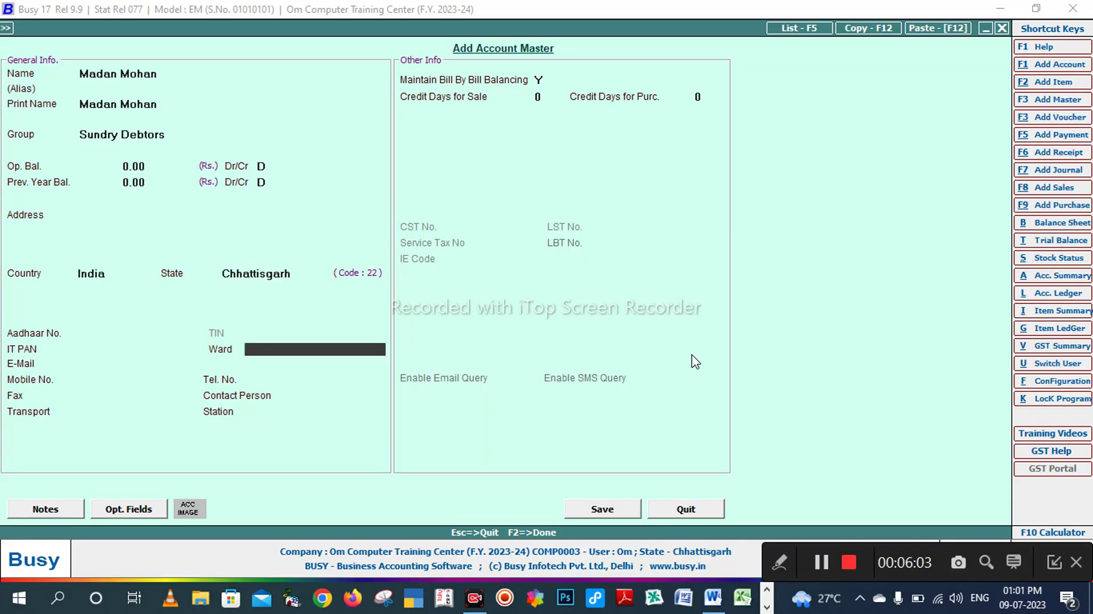
key(F2)
key(Return)
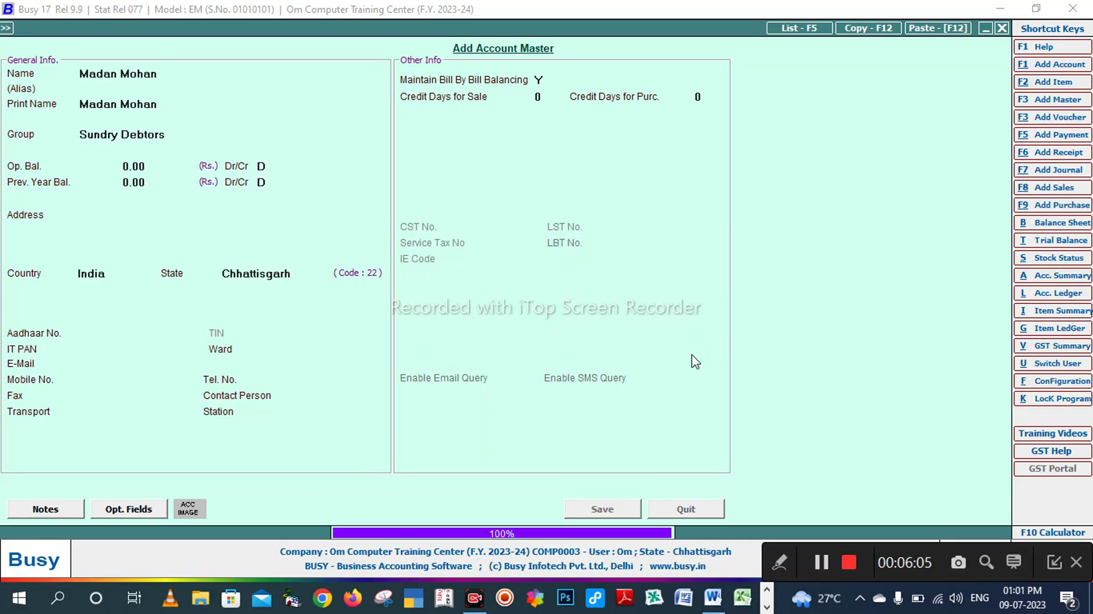
key(alt+Tab)
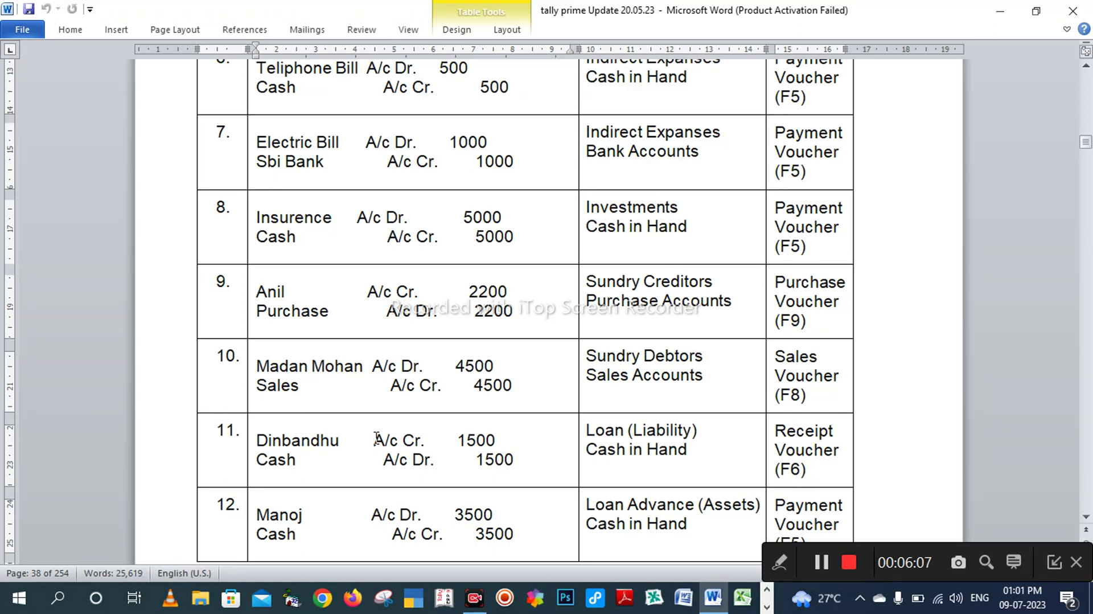
Step: Enter the lender's name as a new account and look up its group in Word
scroll(311, 449, down, 1)
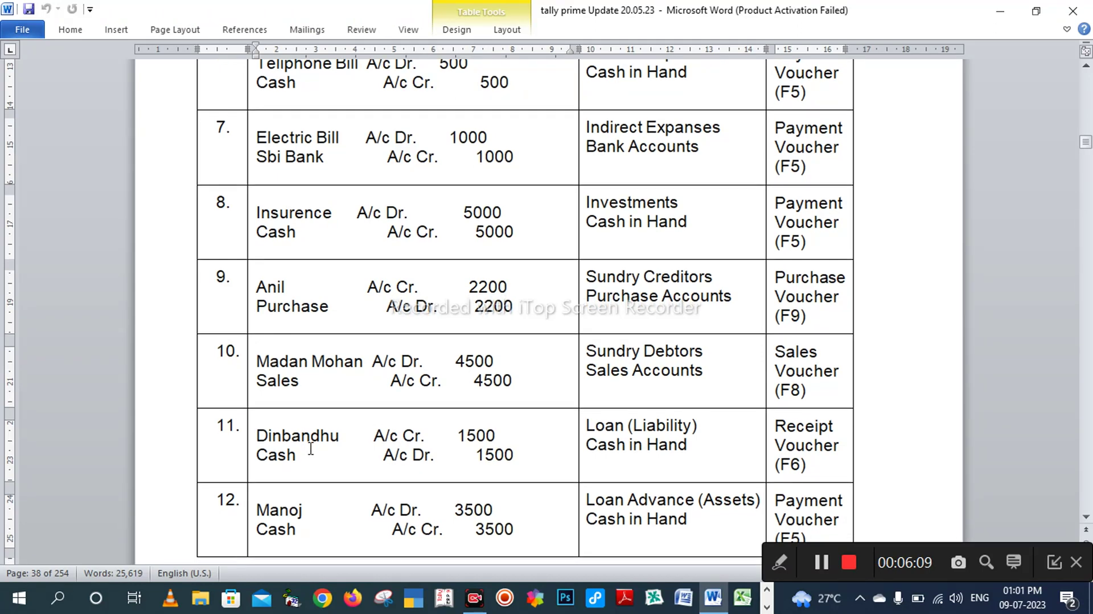
key(alt+Tab)
text(dinb)
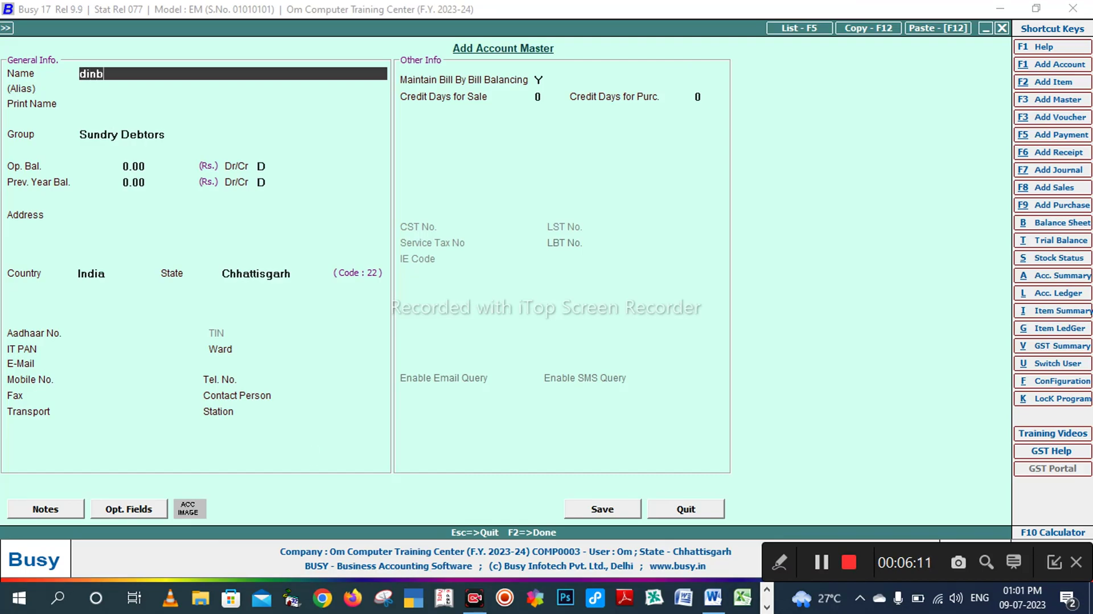
text(andhu)
key(Return)
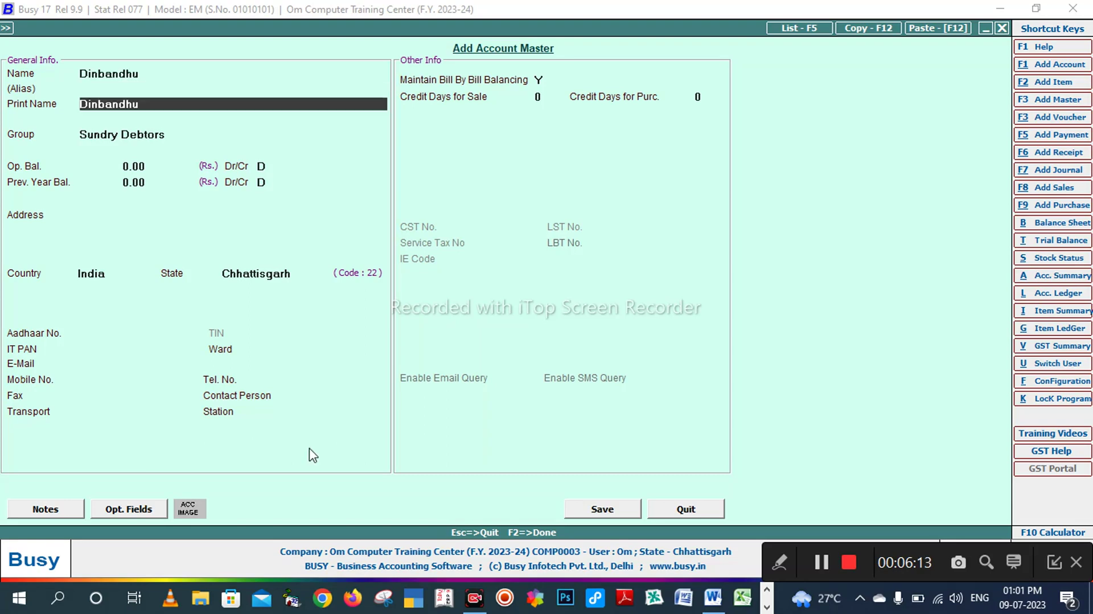
key(Return)
key(alt+Tab)
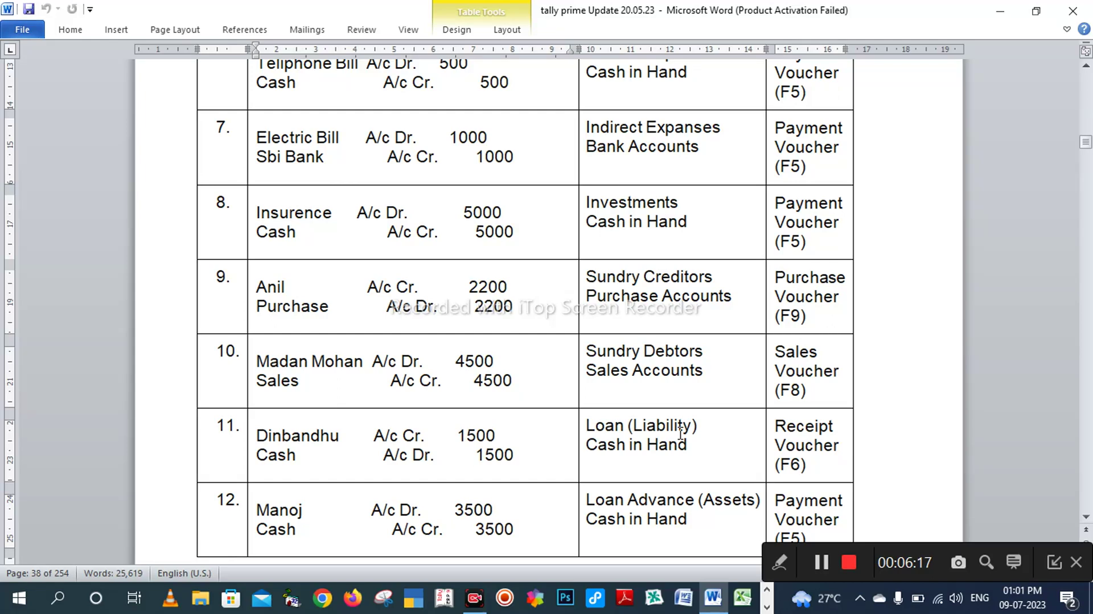
key(alt+Tab)
Step: Set the group to Loans (Liability) and save the account with a 0.00 credit balance
text(lo)
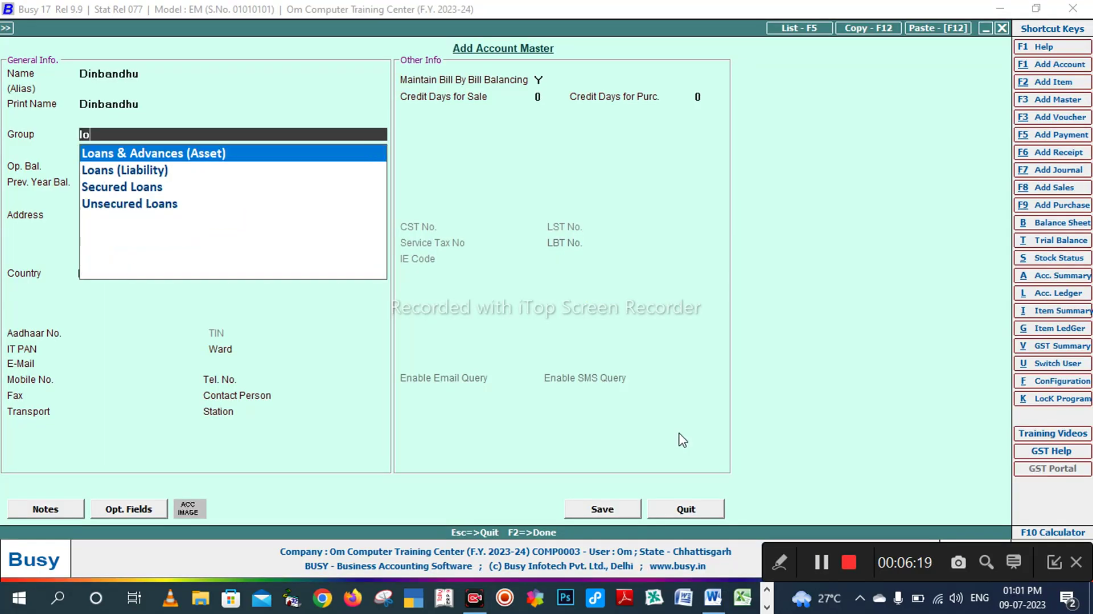
key(Down)
key(Return)
key(Return)
key(Return)
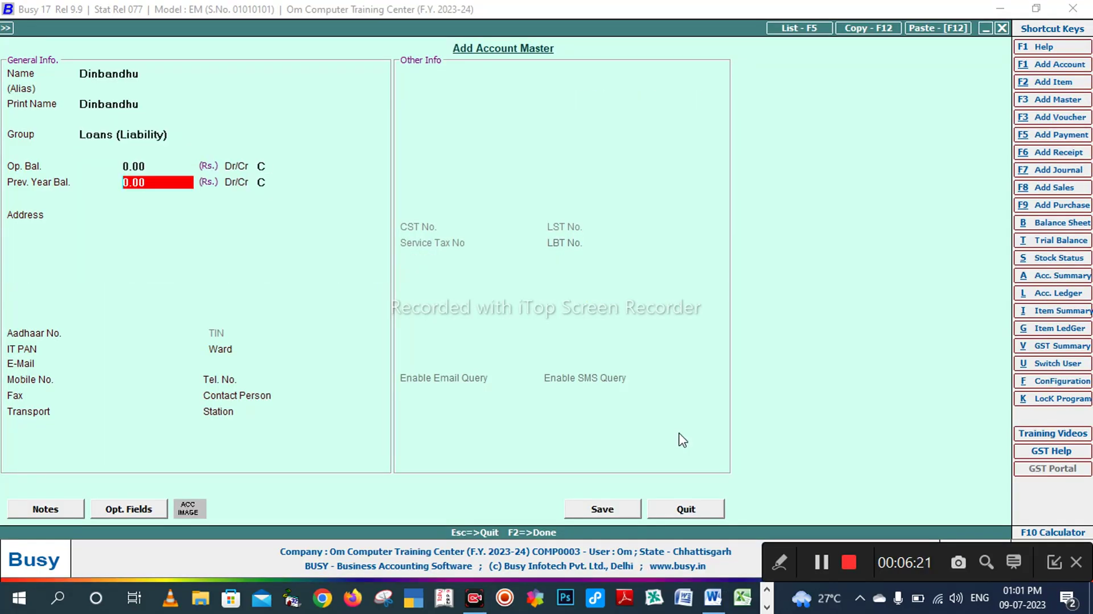
key(Return)
key(Return)
key(Return)
key(Return)
key(Return)
key(Return)
key(Return)
key(Return)
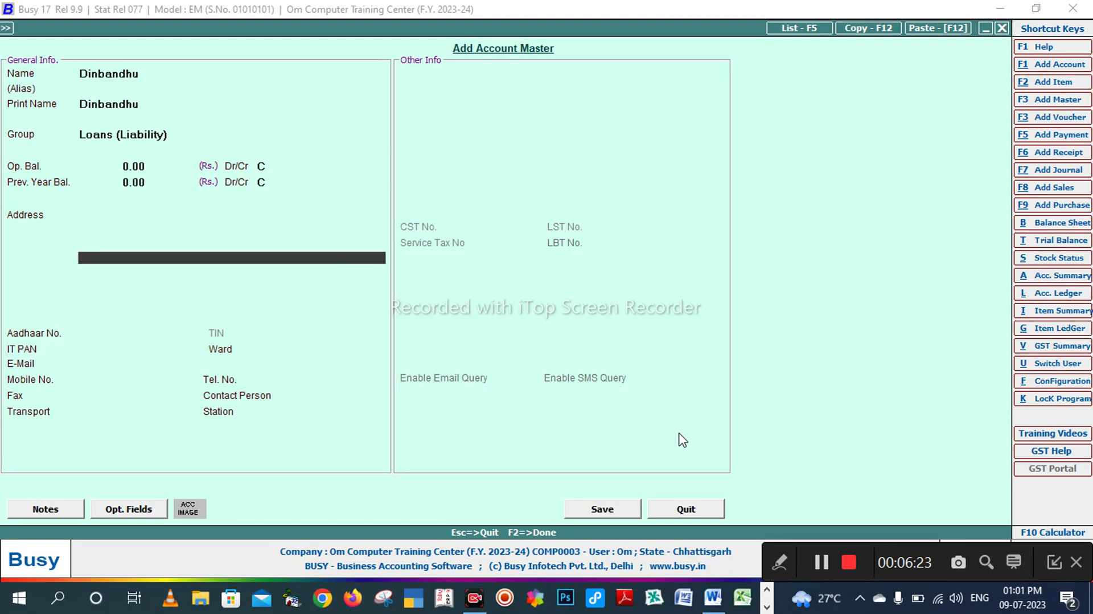
key(Return)
key(Return)
key(Return)
key(Return)
key(Return)
key(Return)
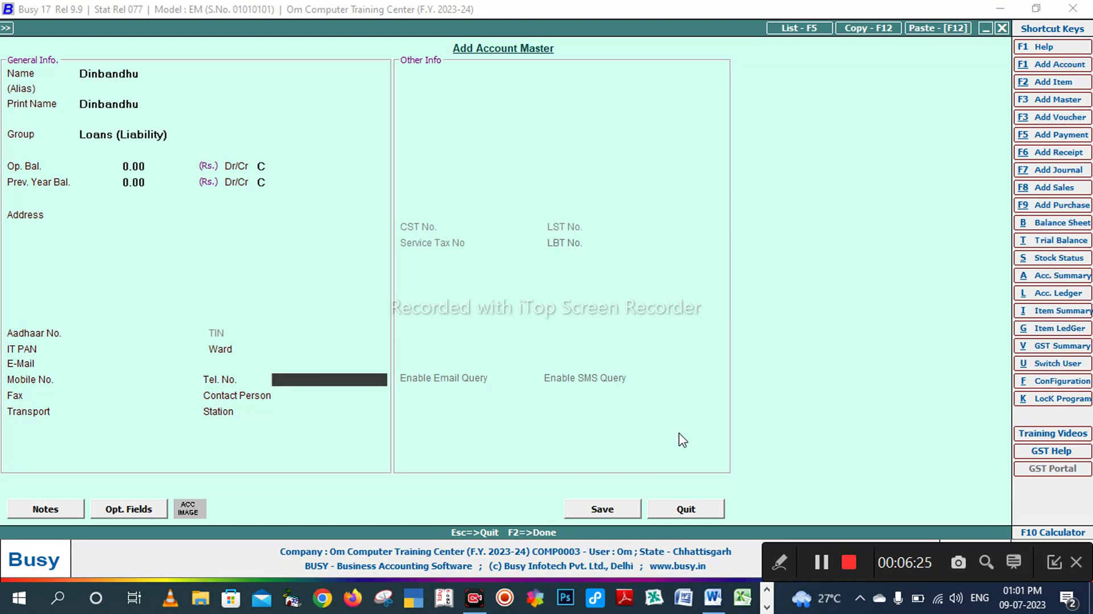
key(Return)
key(Return)
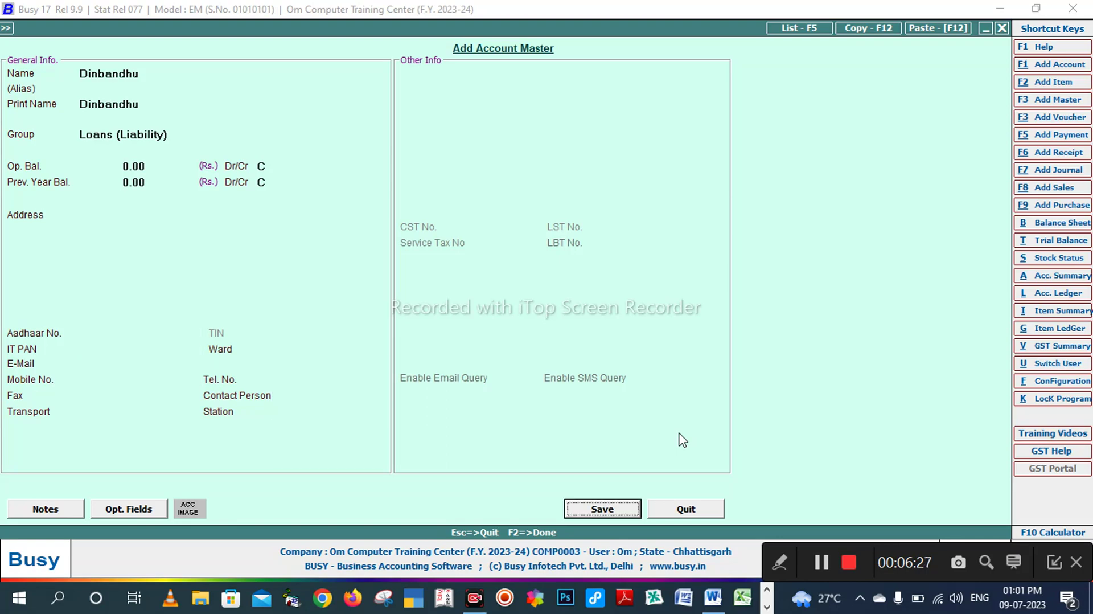
key(Return)
key(alt+Tab)
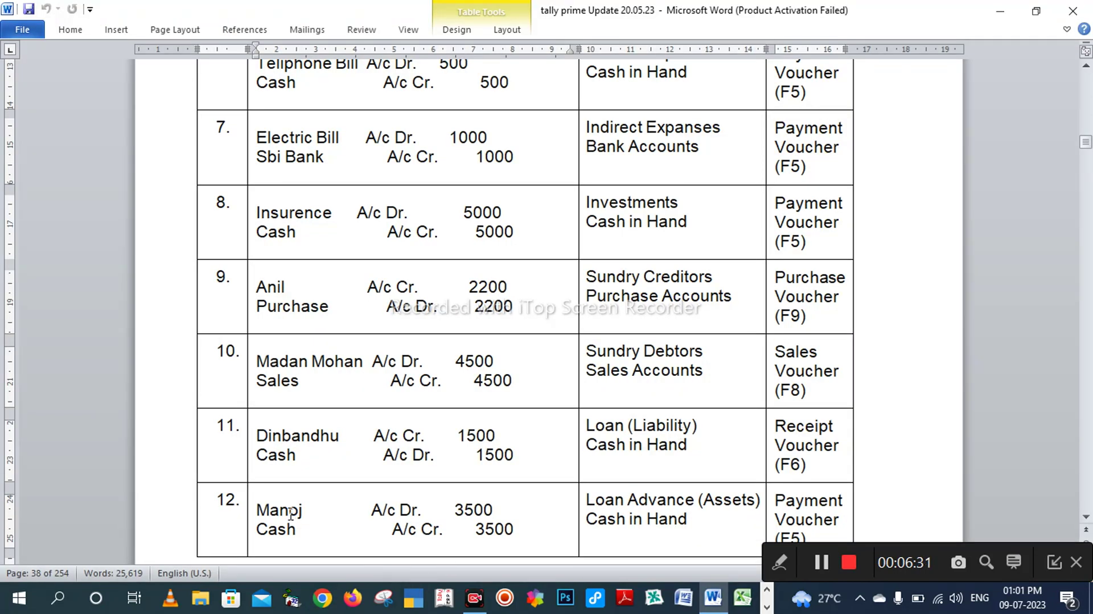
Step: Enter the borrower's name as a new account and look up its group in Word
key(alt+Tab)
text(Manoj)
key(Return)
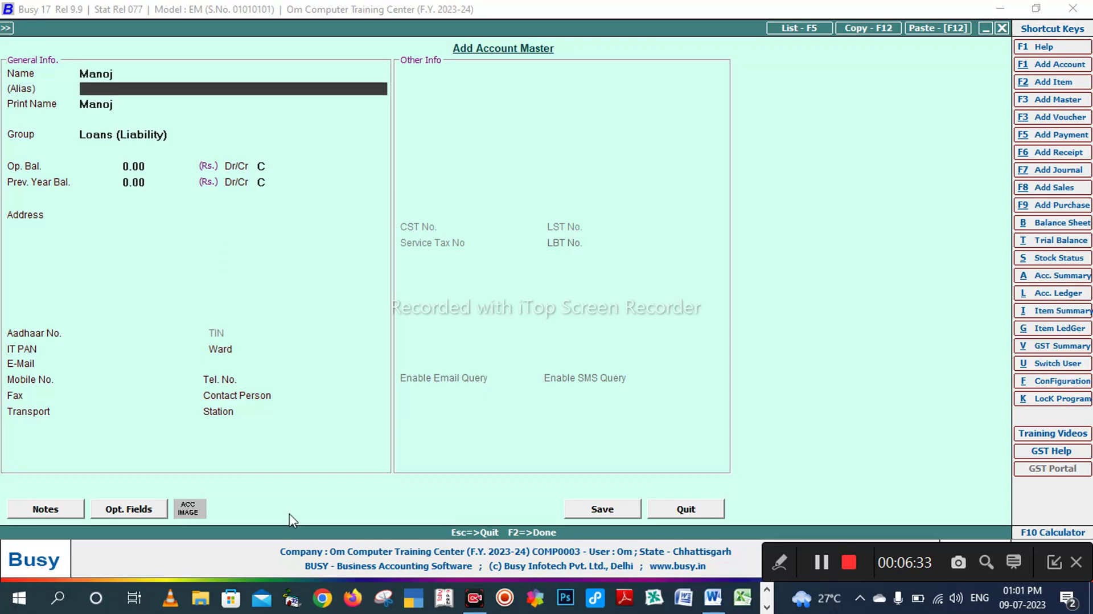
key(Return)
key(Return)
key(alt+Tab)
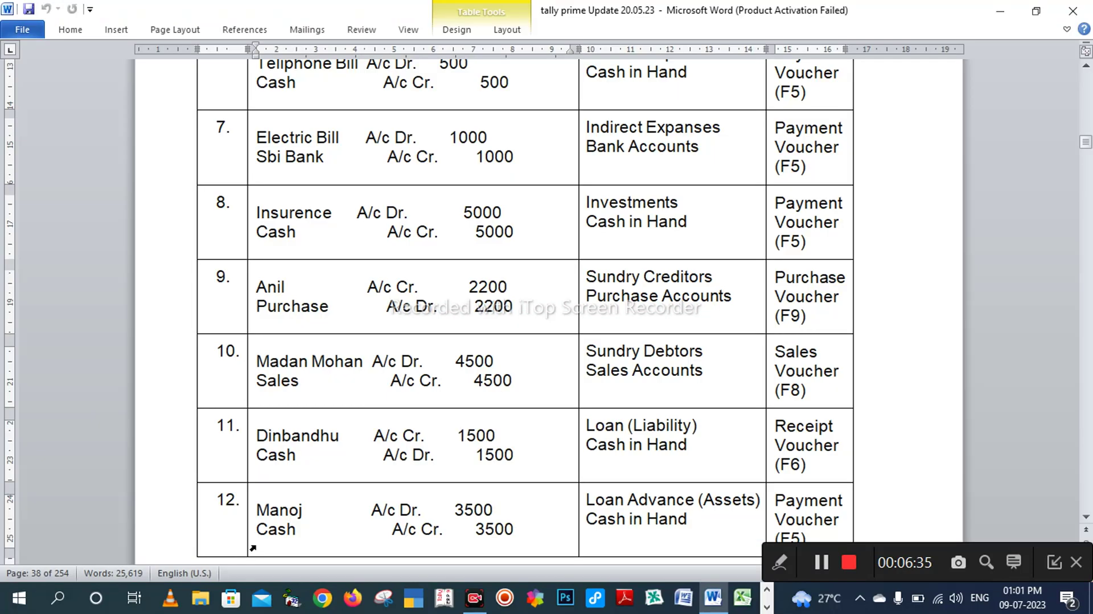
key(alt+Tab)
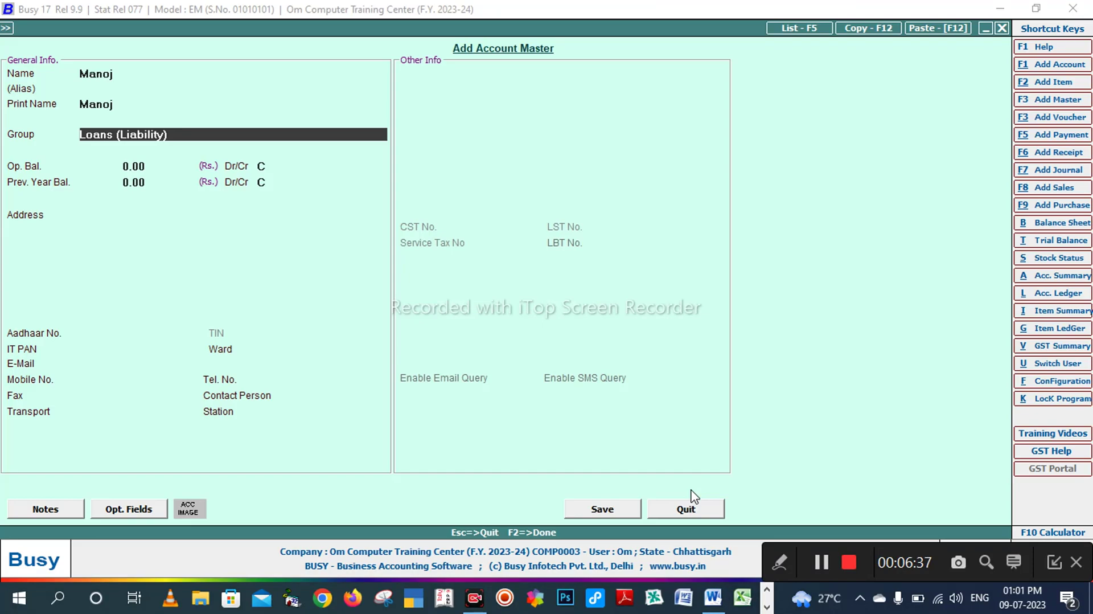
Step: Set the group to Loans & Advances (Asset) and save the account with F2
text(lo)
key(Return)
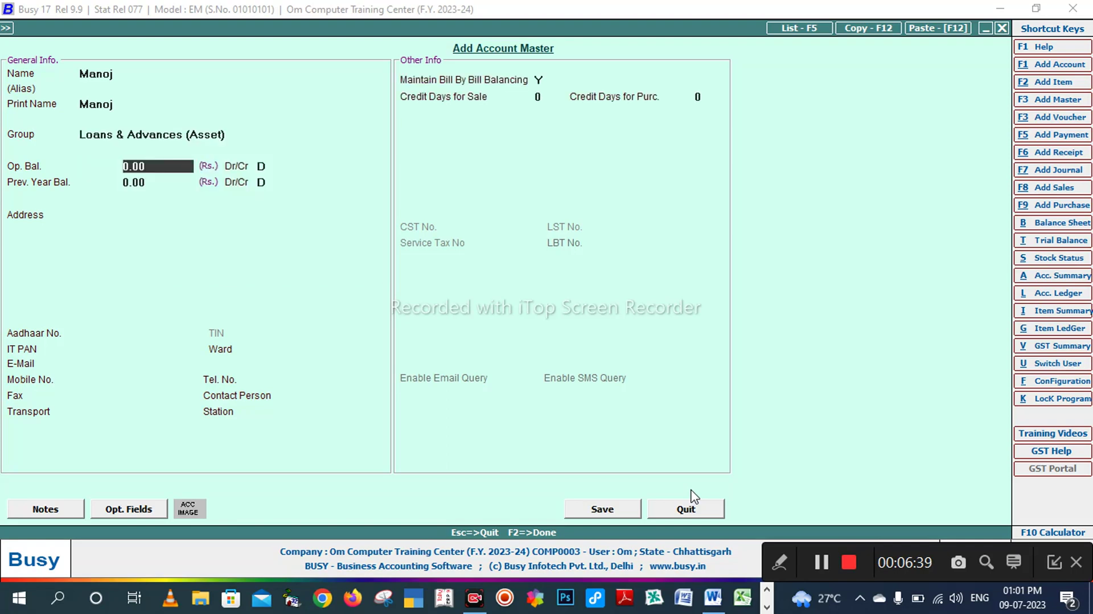
key(Return)
key(Return)
key(Return)
key(Return)
key(Return)
key(Return)
key(Return)
key(Return)
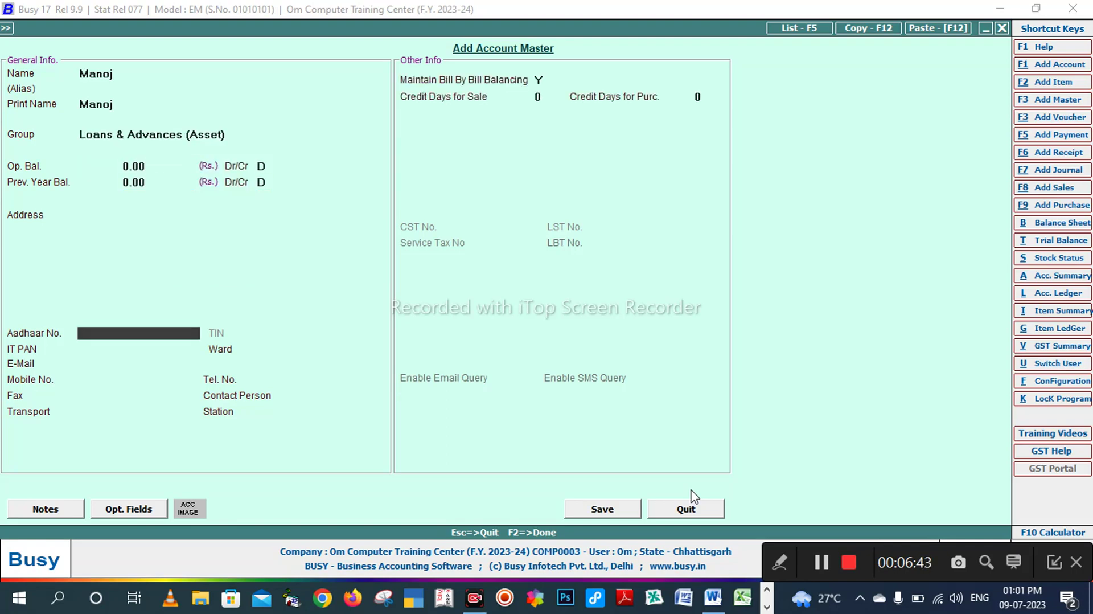
key(F2)
key(Return)
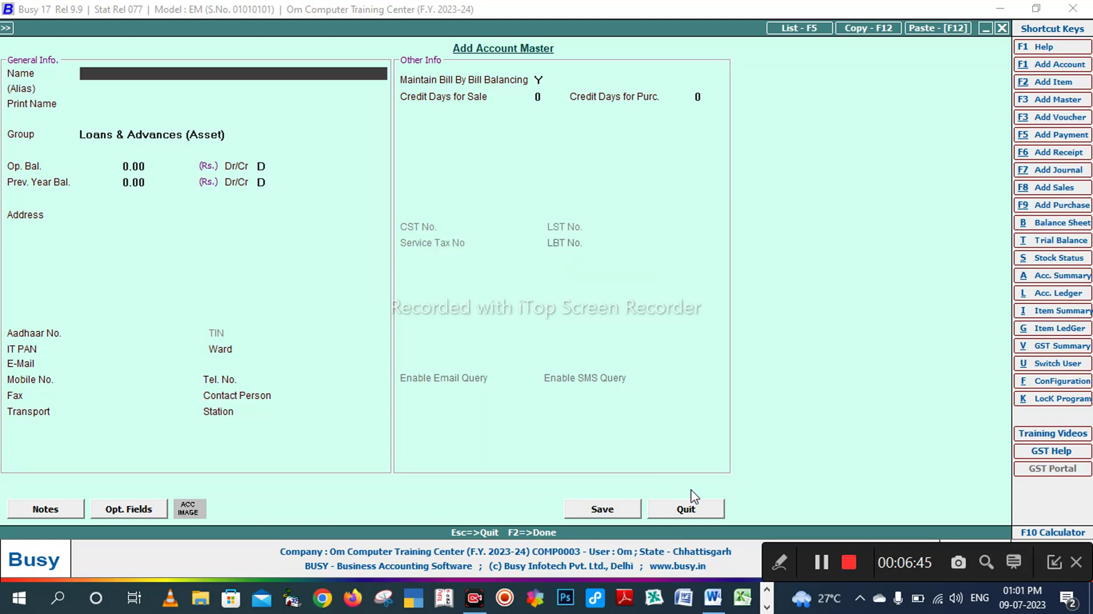
key(alt+Tab)
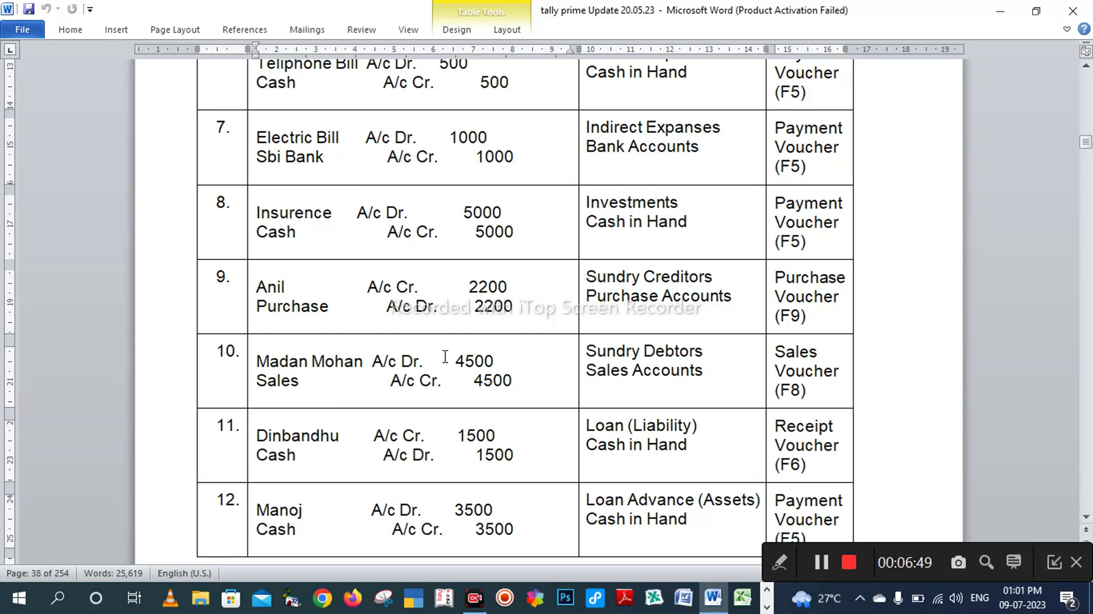
key(alt+Tab)
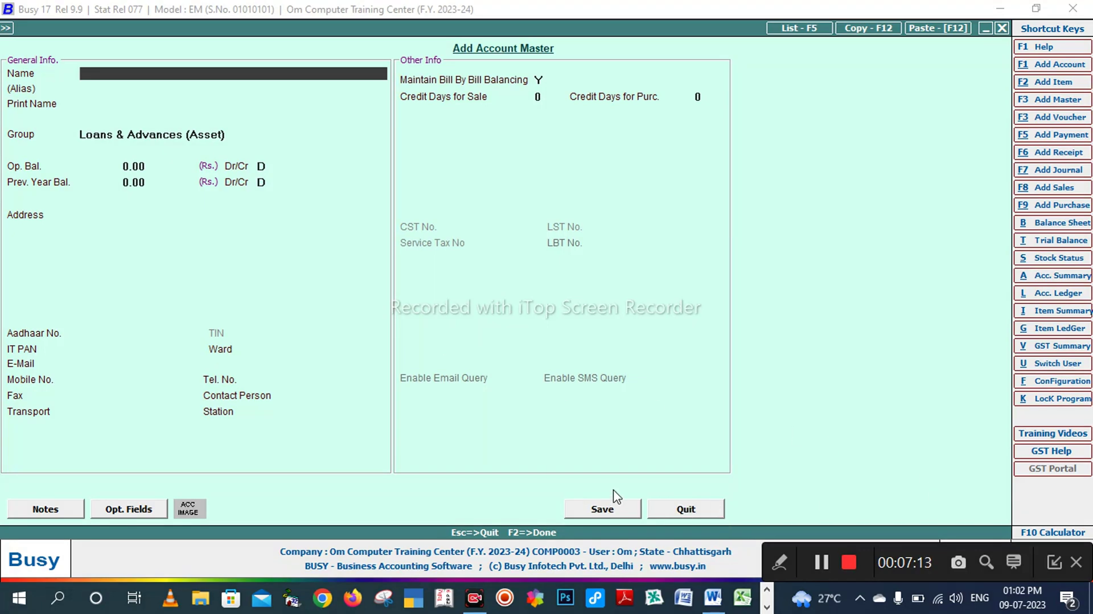
Step: Quit the add account form and browse the list of accounts to modify
key(Escape)
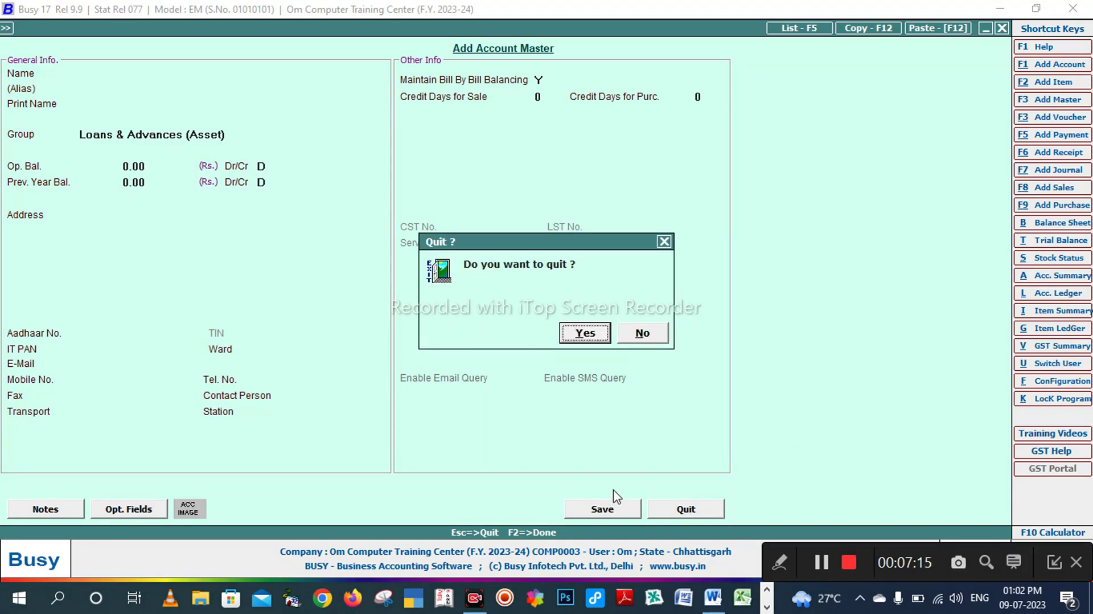
key(Return)
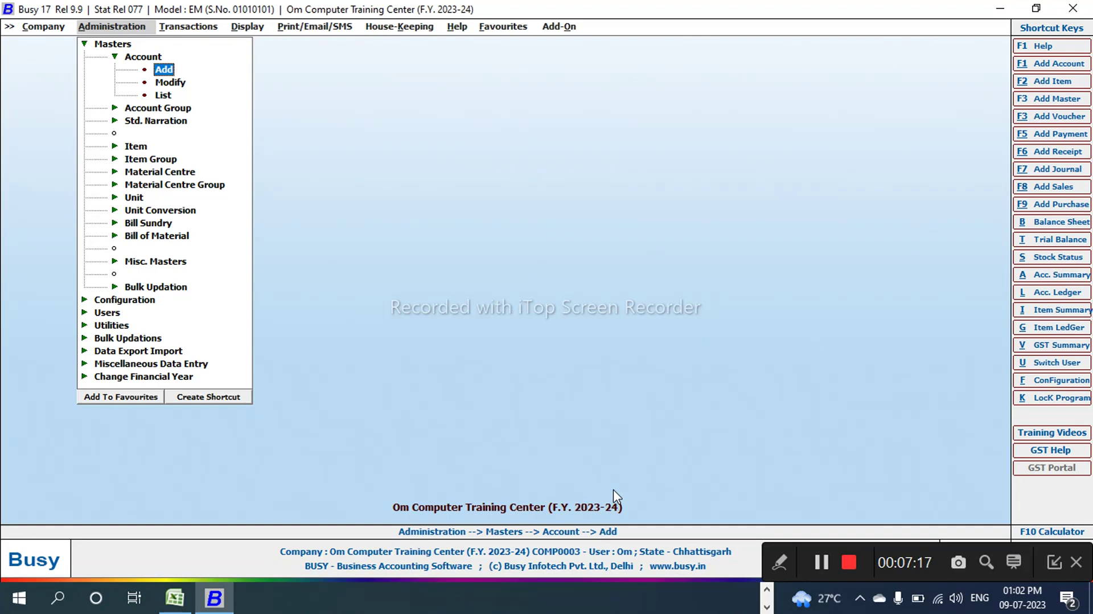
key(Down)
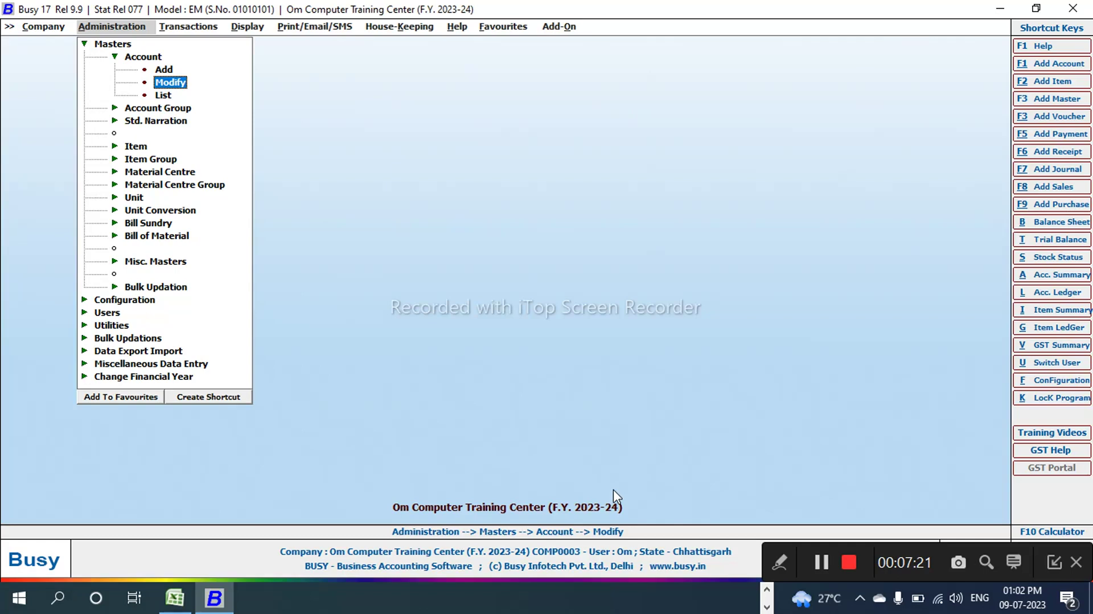
key(Return)
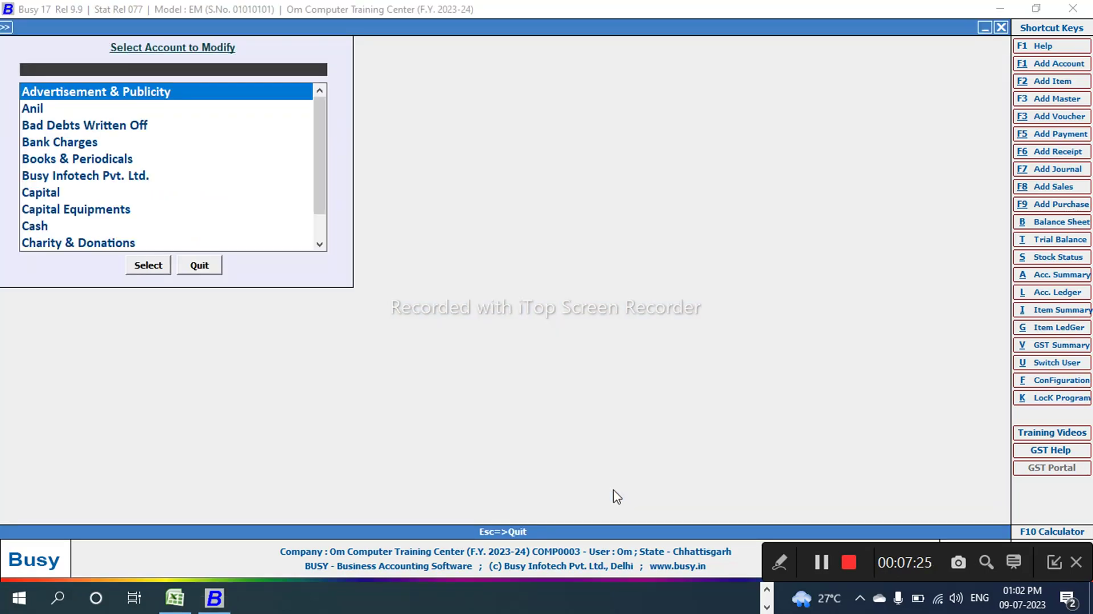
key(Down)
key(Down)
key(Down)
key(Down)
key(Down)
key(Down)
key(Down)
key(Down)
key(Down)
key(Page_Down)
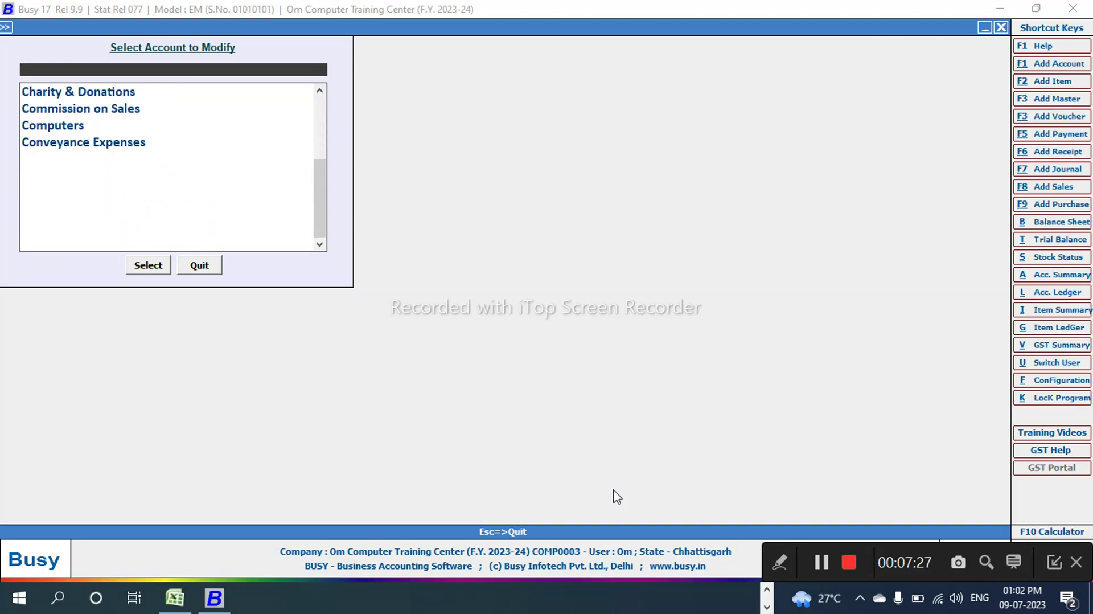
key(Page_Down)
key(Page_Down)
key(Page_Down)
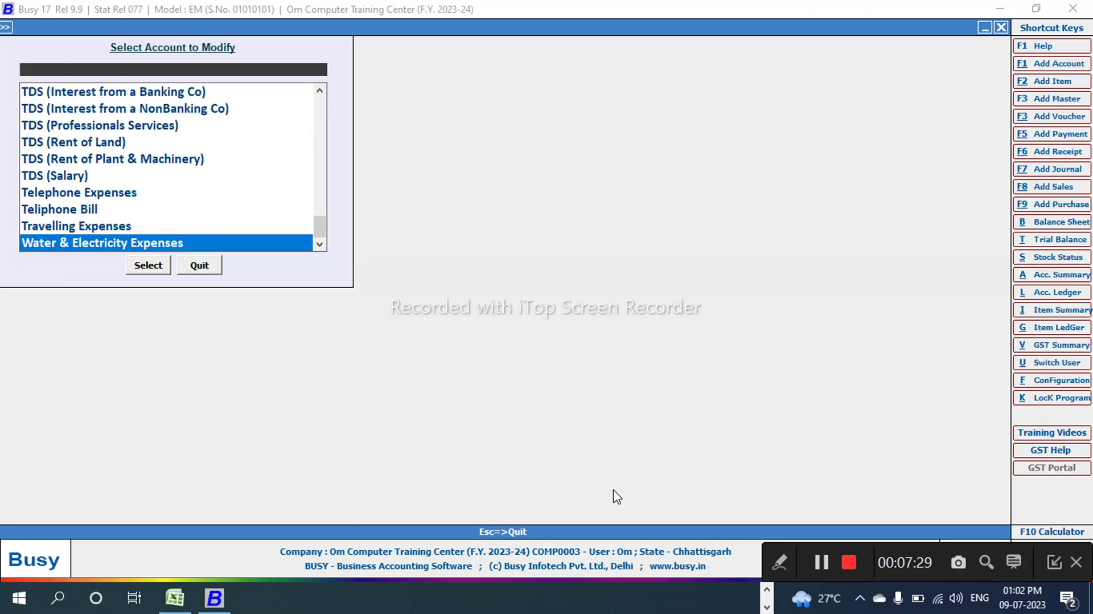
key(Up)
key(Page_Up)
key(Page_Up)
key(Page_Up)
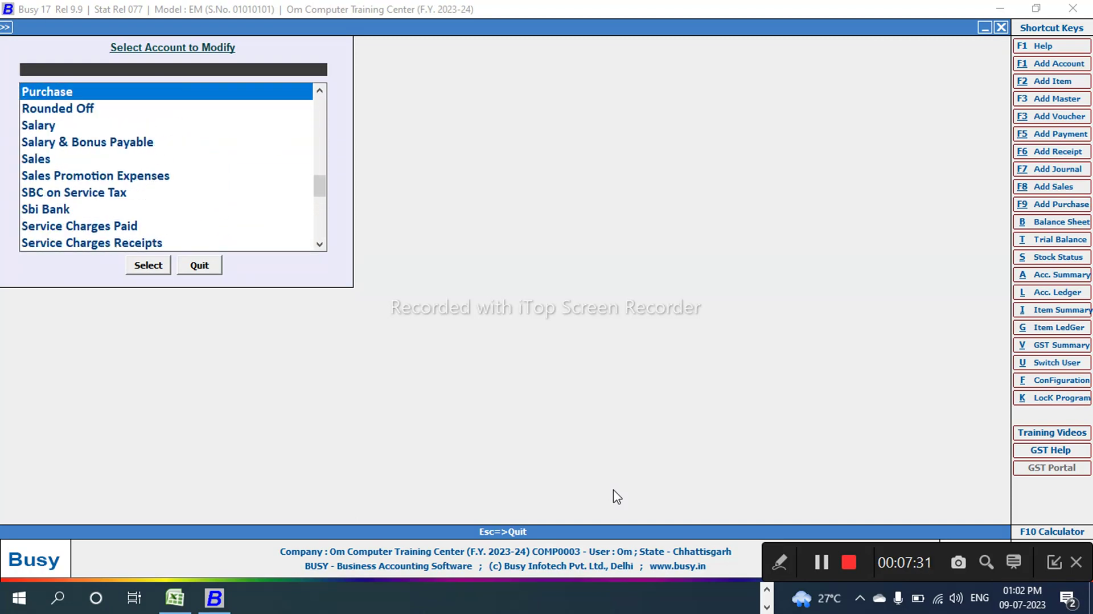
key(Page_Up)
key(Page_Up)
key(Page_Up)
key(Page_Up)
key(Page_Up)
Step: Review the creditor's Sundry Creditors account fields, save it unchanged, and close the list
key(Down)
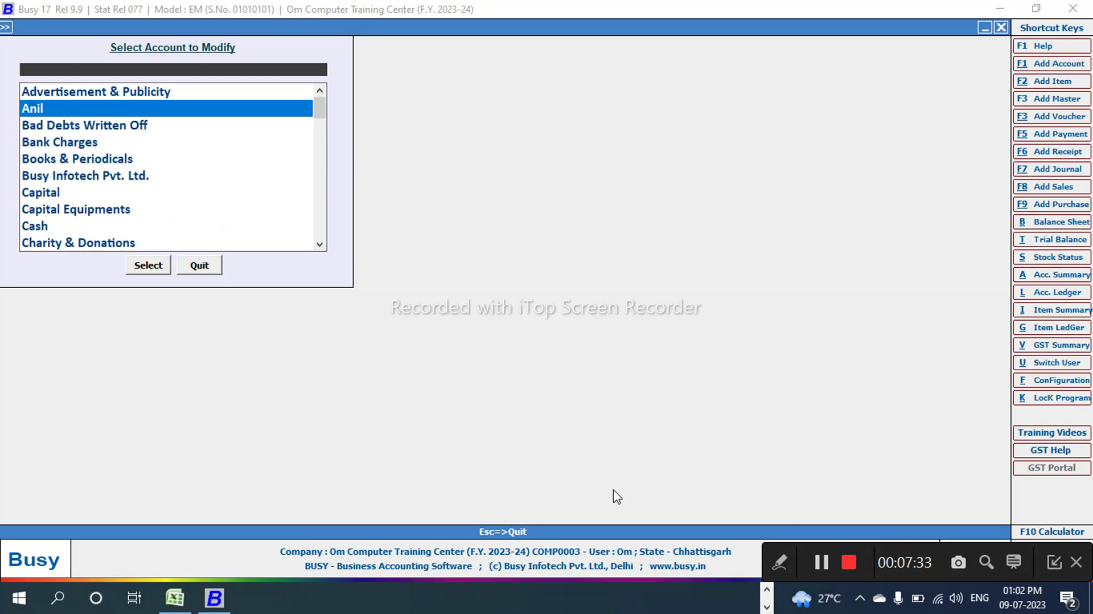
key(Return)
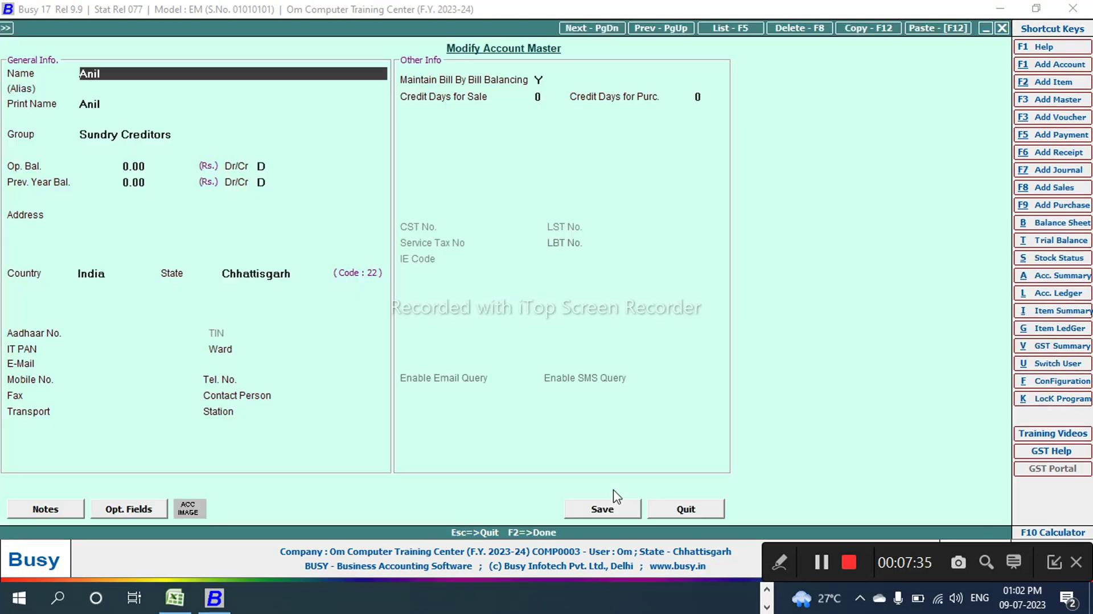
key(Return)
key(Return)
key(Return)
key(Return)
key(Return)
key(Return)
key(Return)
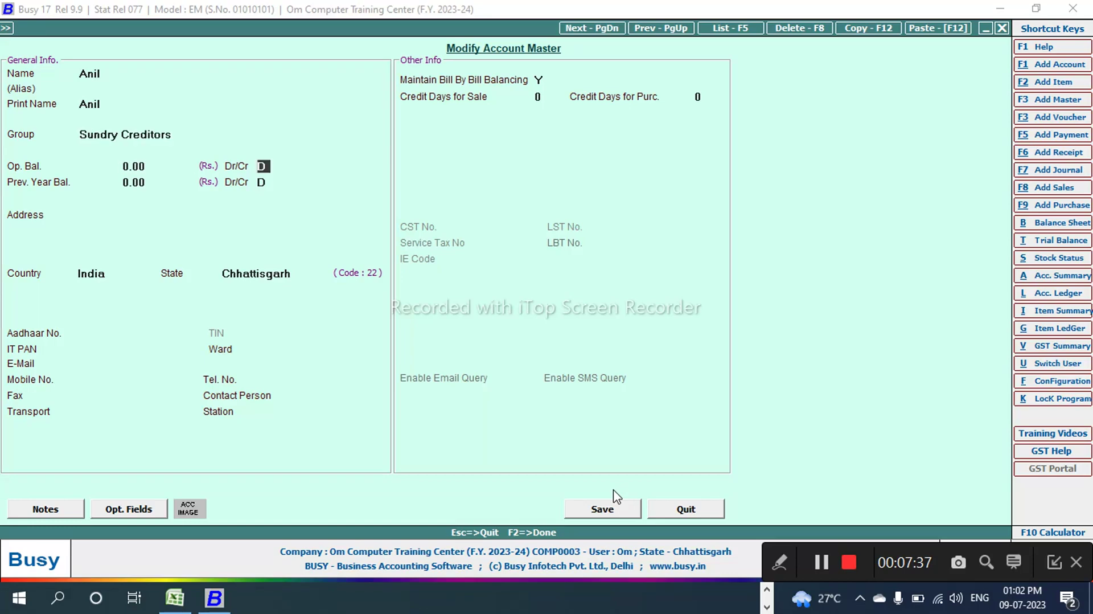
key(Return)
key(Return)
key(Return)
key(Return)
key(Return)
key(Return)
key(Return)
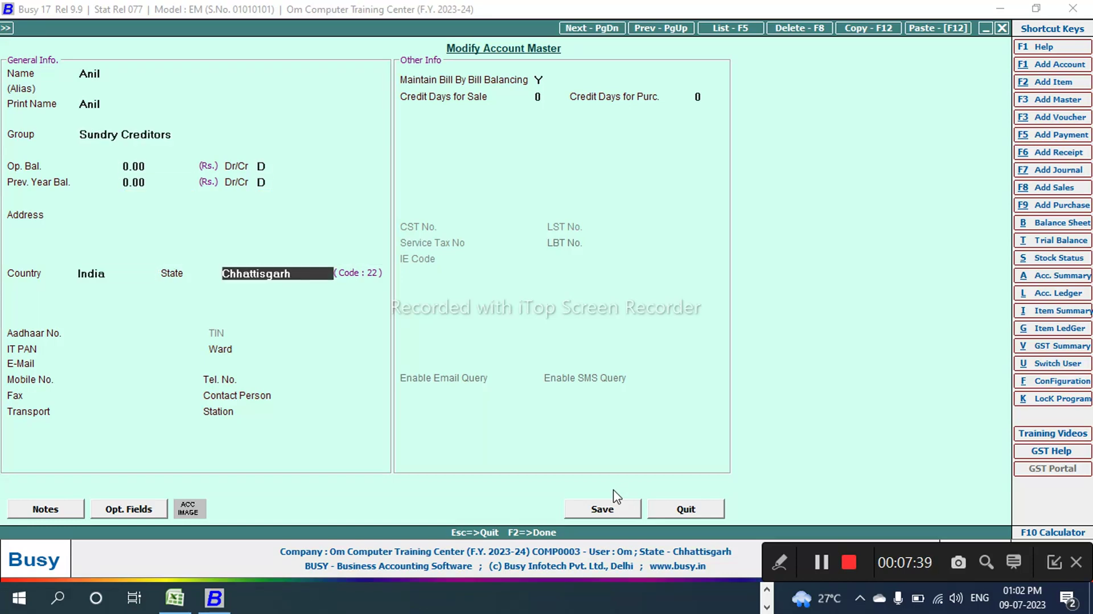
key(Return)
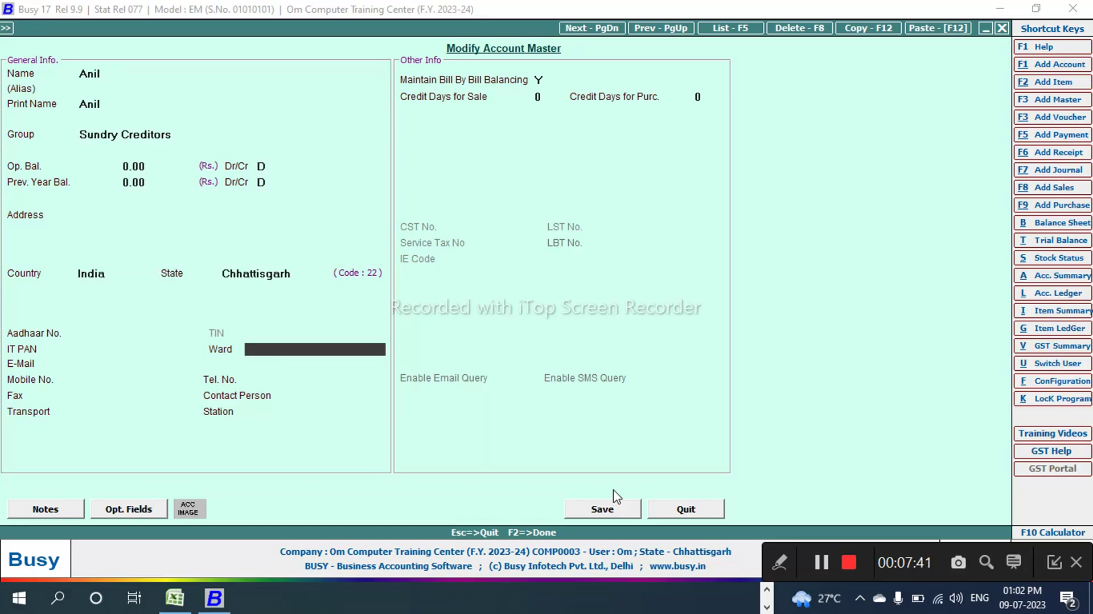
key(Return)
key(Return)
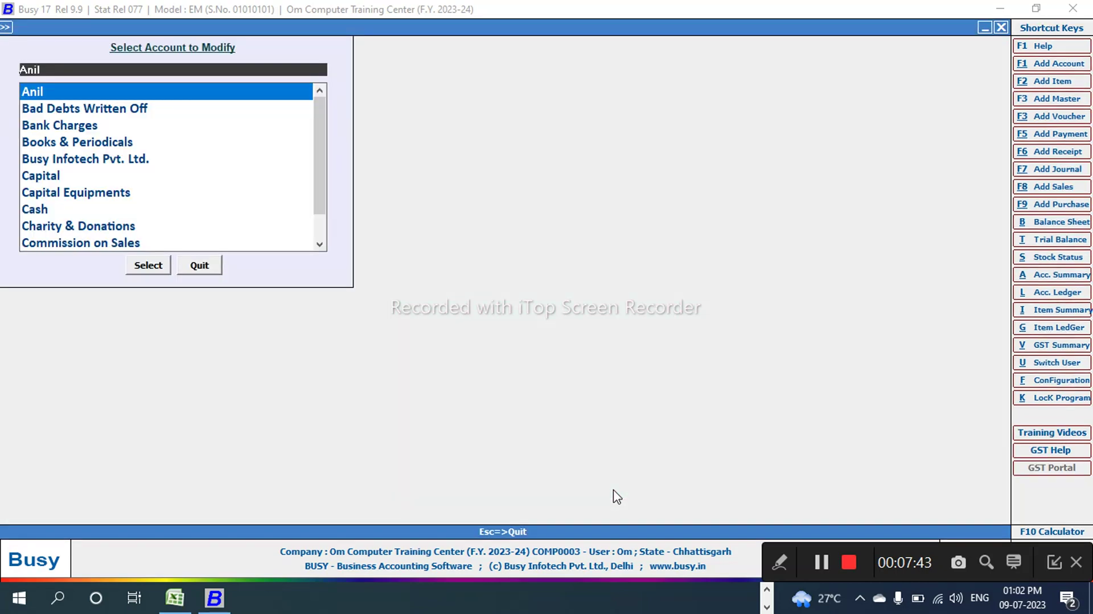
key(Escape)
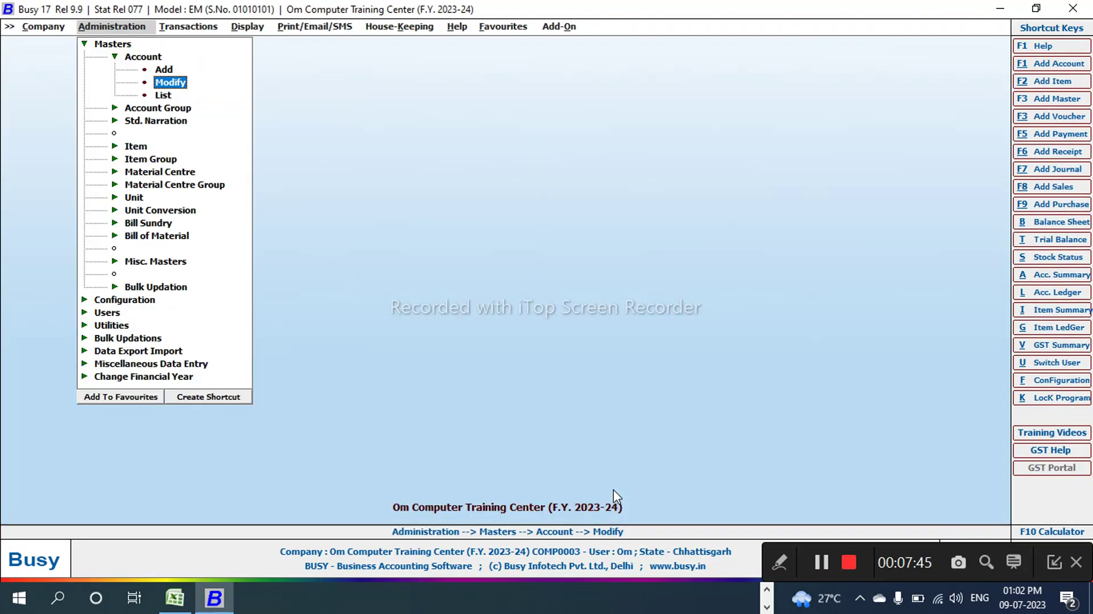
Step: Show the List of Accounts on screen in Standard Format for all accounts
key(Down)
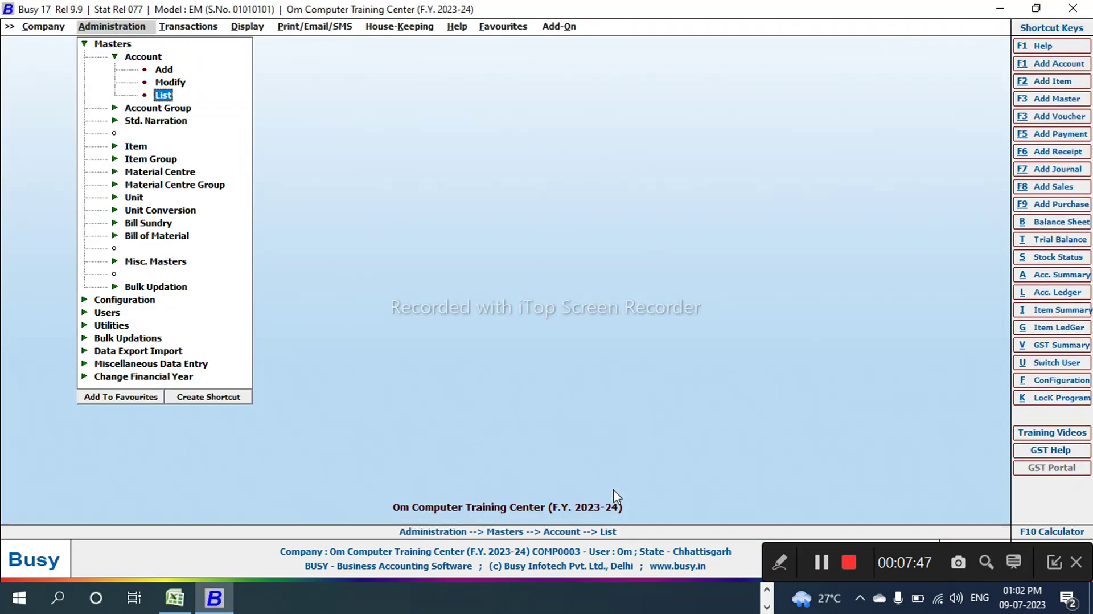
key(Return)
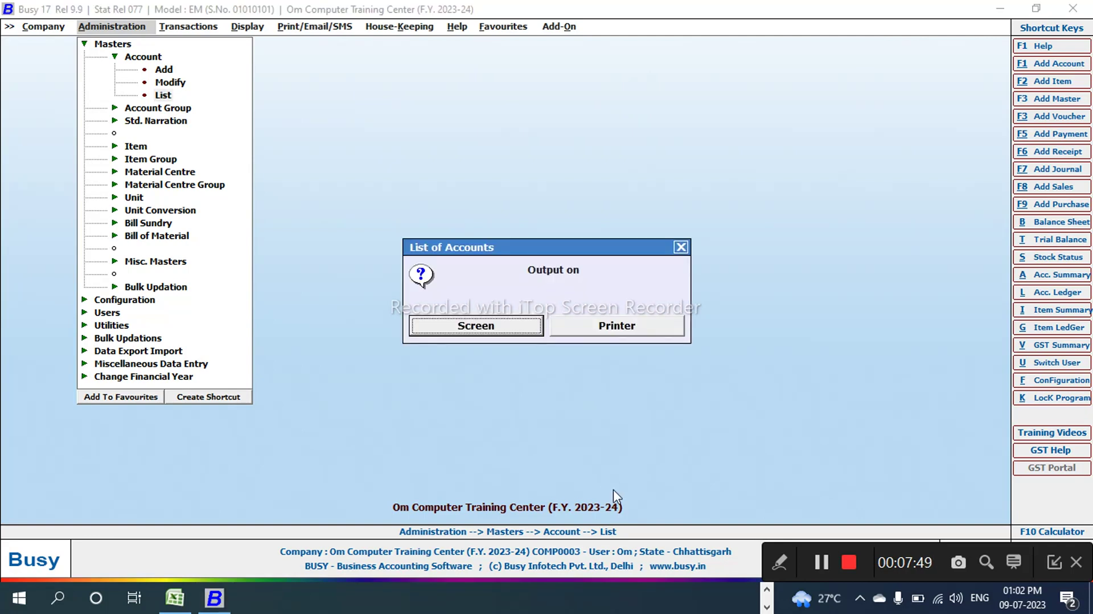
key(Return)
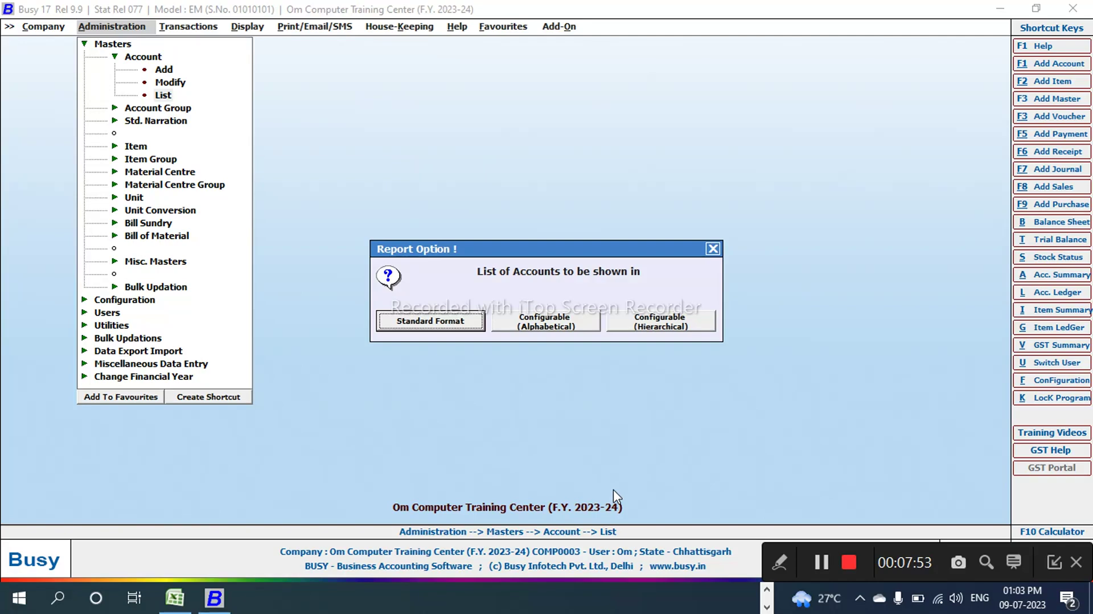
key(Return)
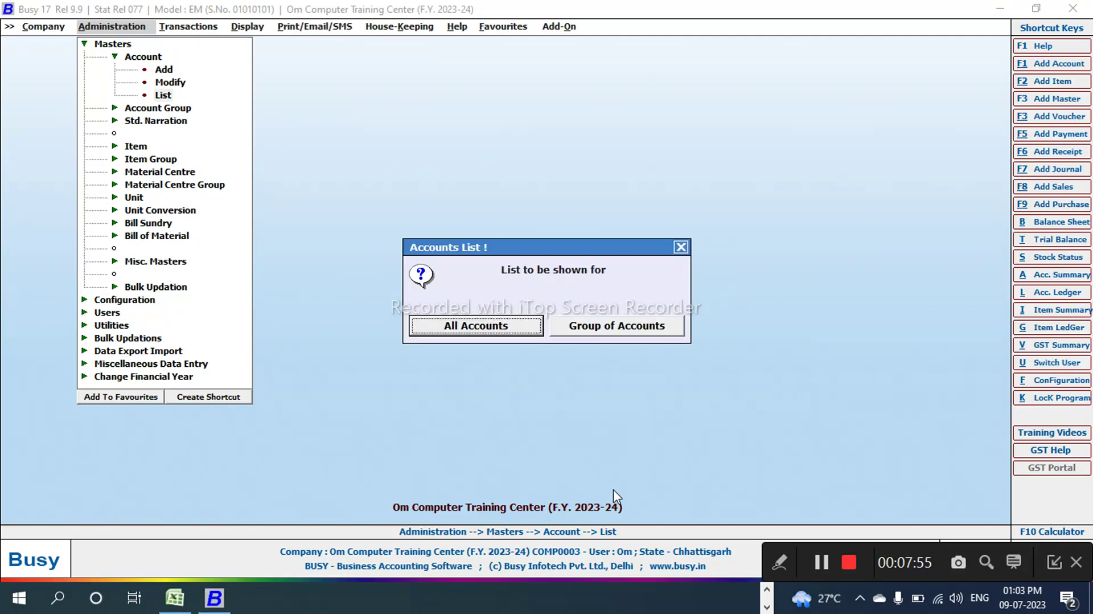
key(Return)
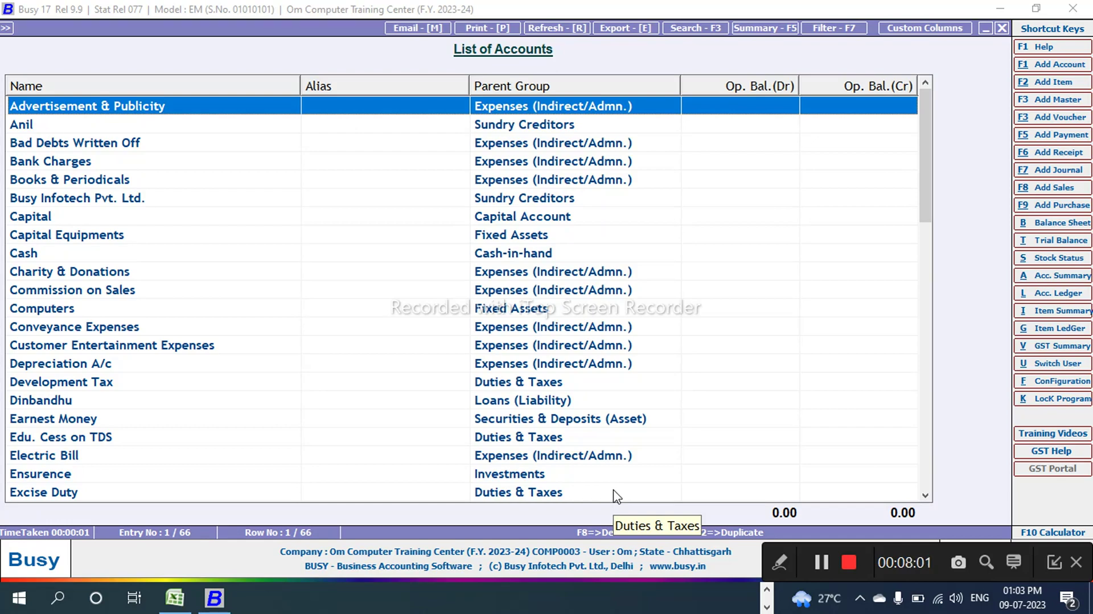
Step: Select the creditor's account in the list and open its account master
key(Down)
key(Down)
key(Down)
key(Down)
key(Down)
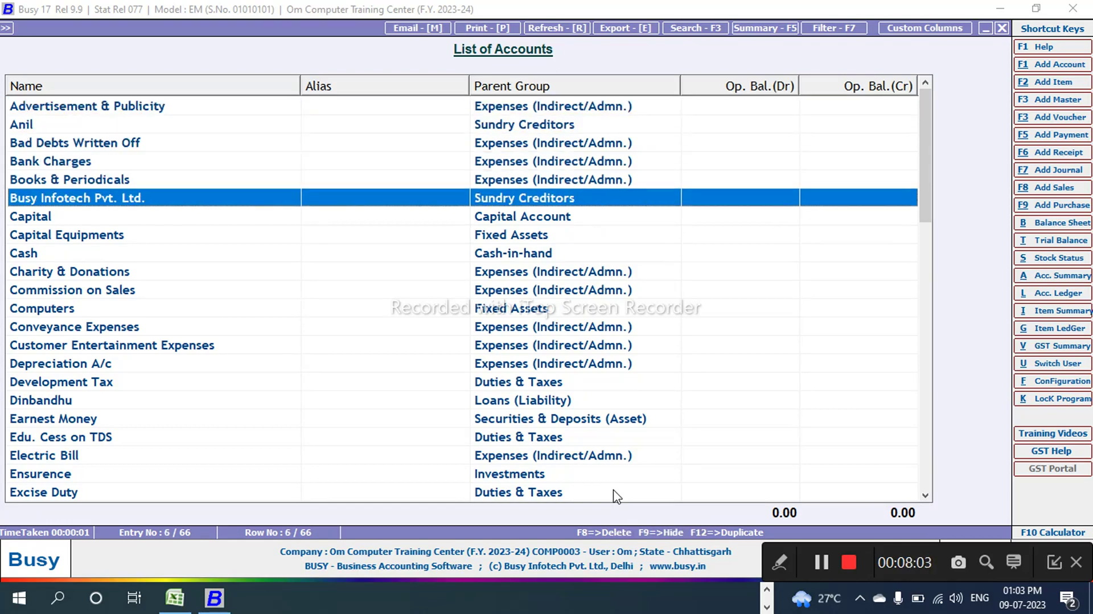
key(Down)
key(Down)
key(Down)
key(Down)
key(Down)
key(Down)
key(Down)
key(Down)
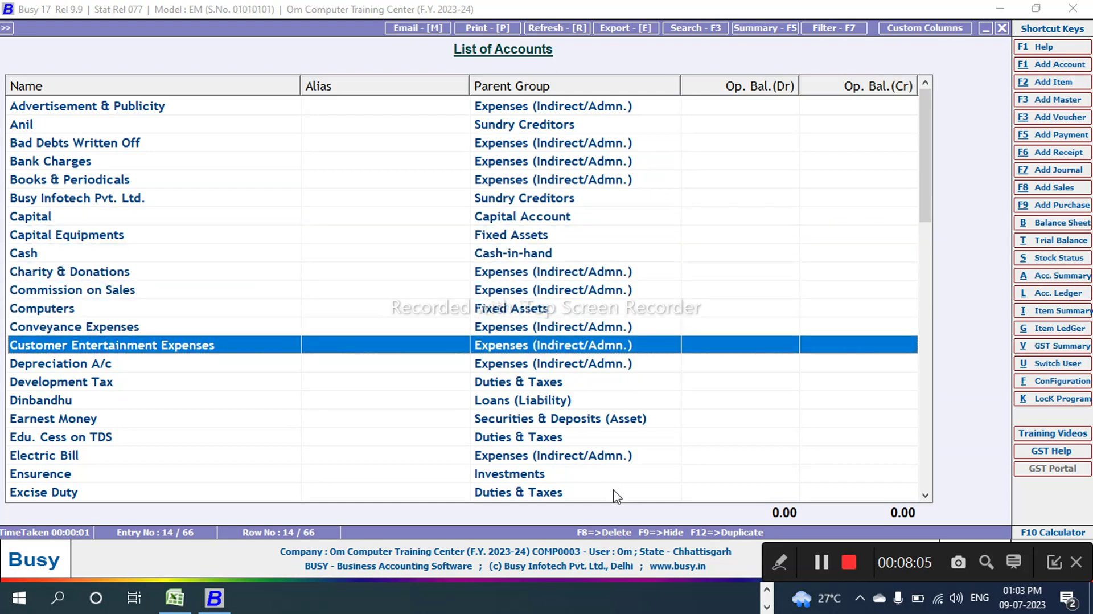
key(Up)
key(Up)
key(Up)
key(Up)
key(Up)
key(Up)
key(Up)
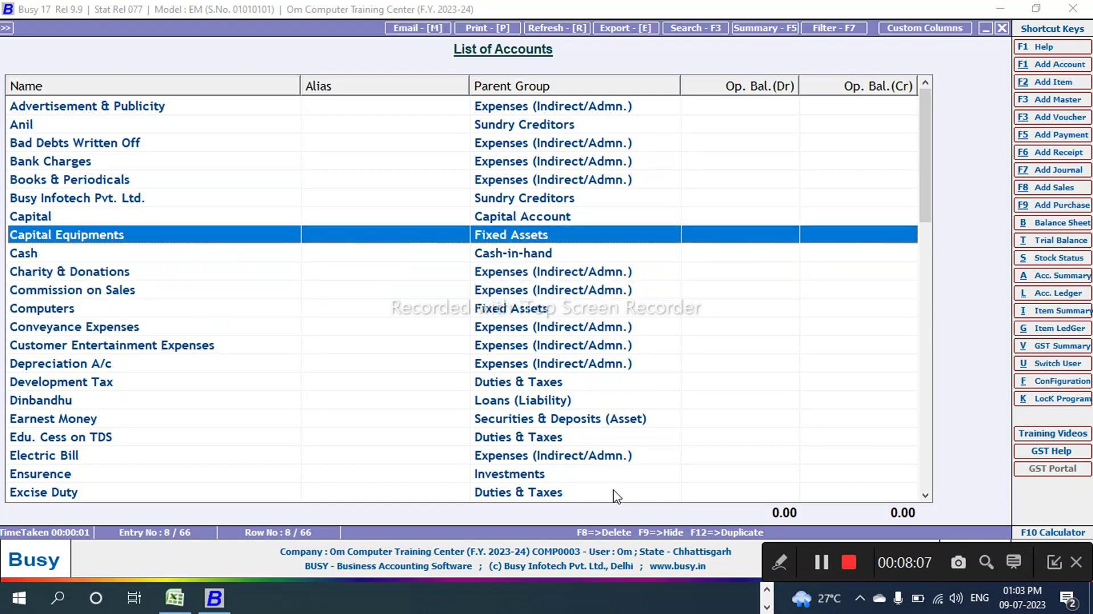
key(Up)
key(Up)
key(Up)
key(Up)
key(Up)
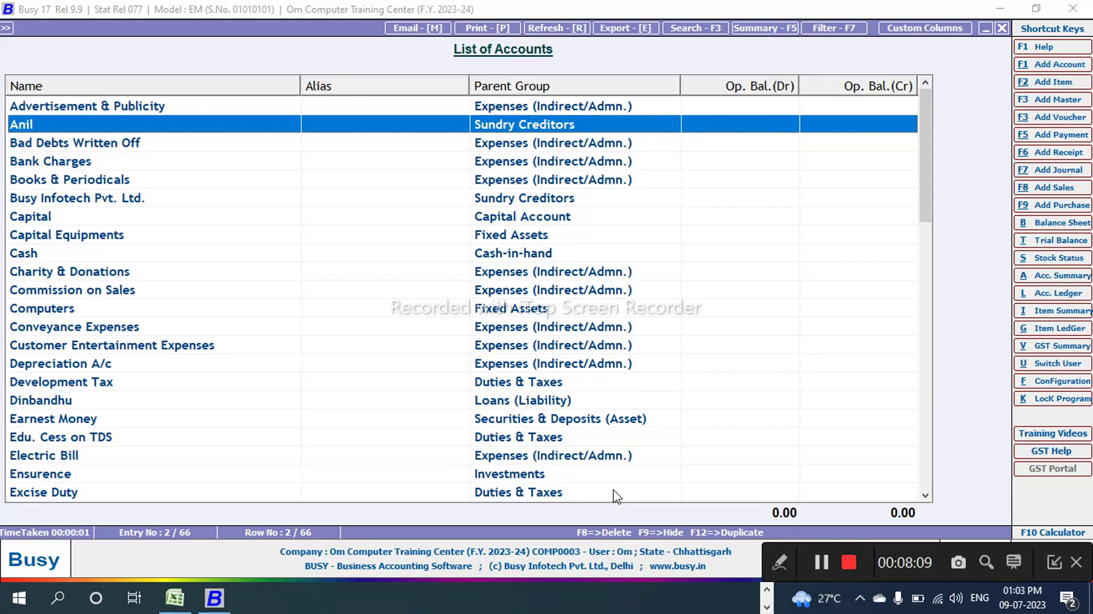
key(Return)
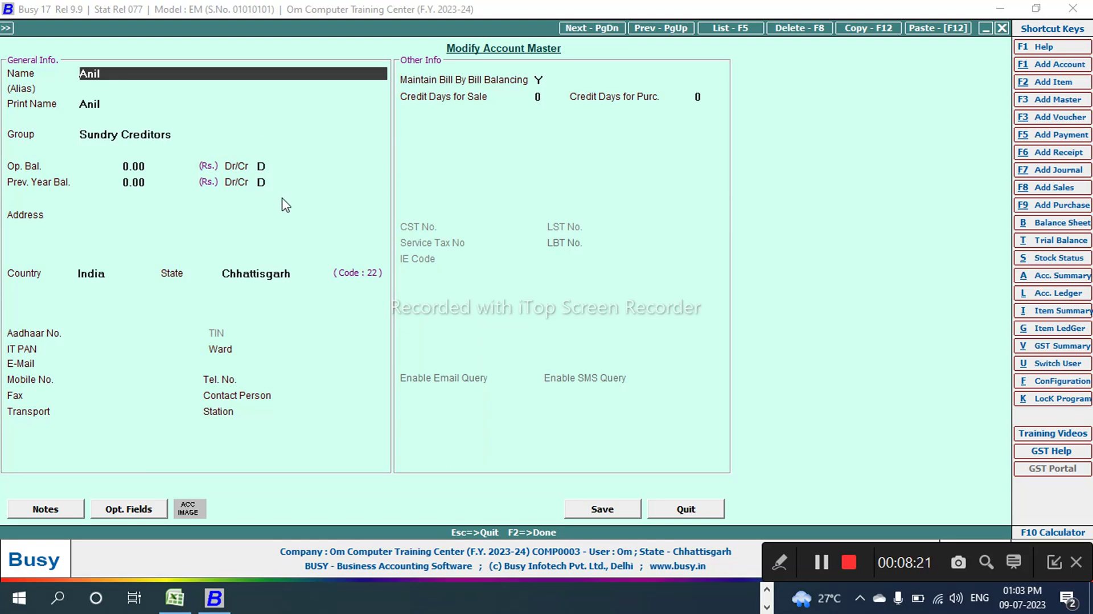
Step: Decline deleting the creditor's account, then close its master and the List of Accounts
click(800, 30)
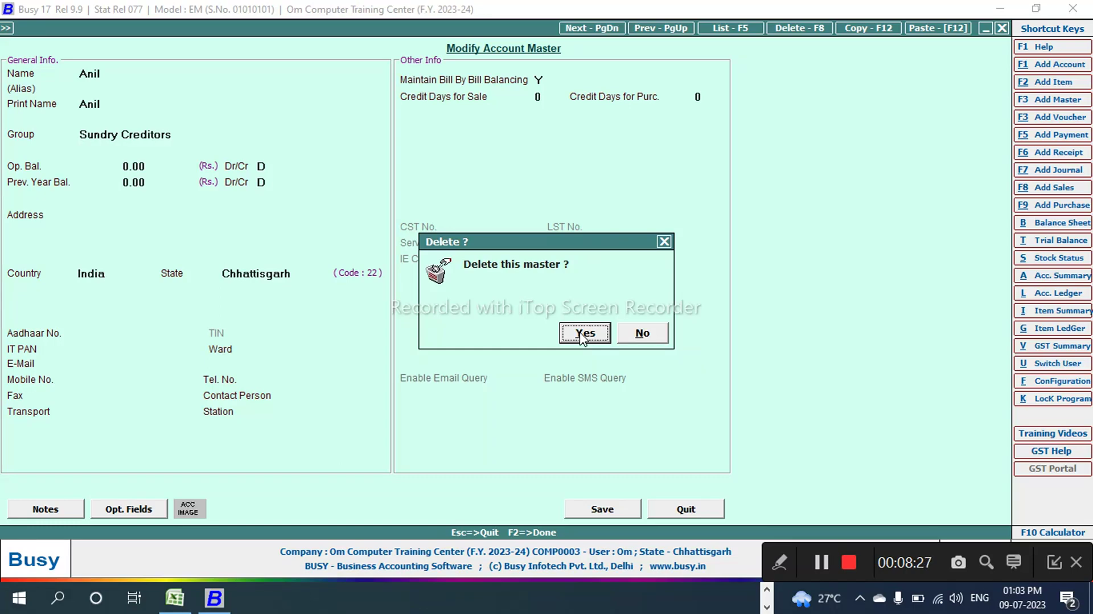
click(652, 336)
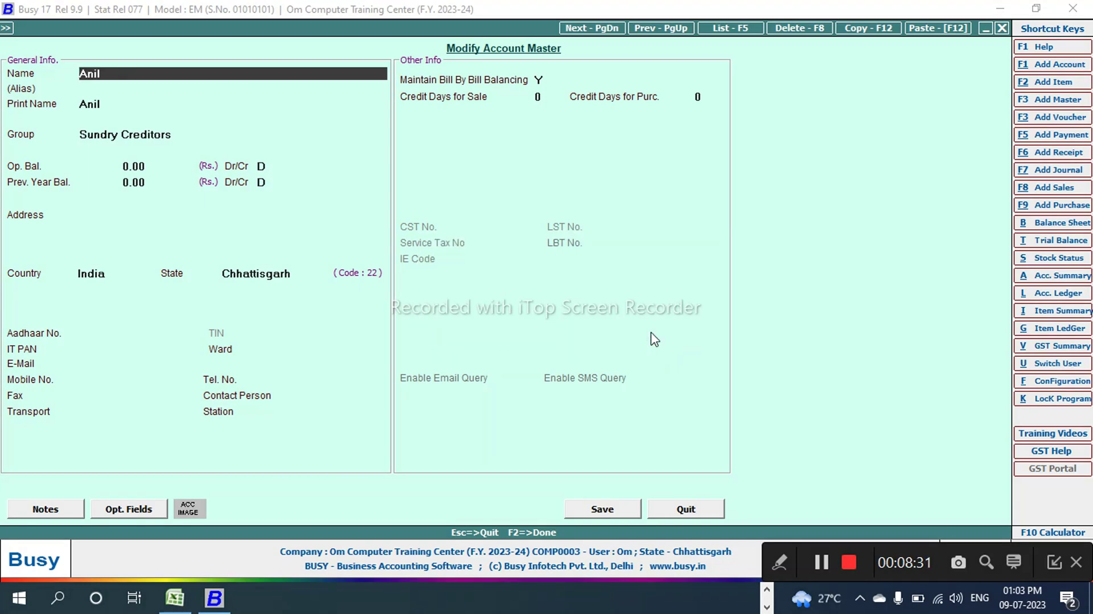
key(Escape)
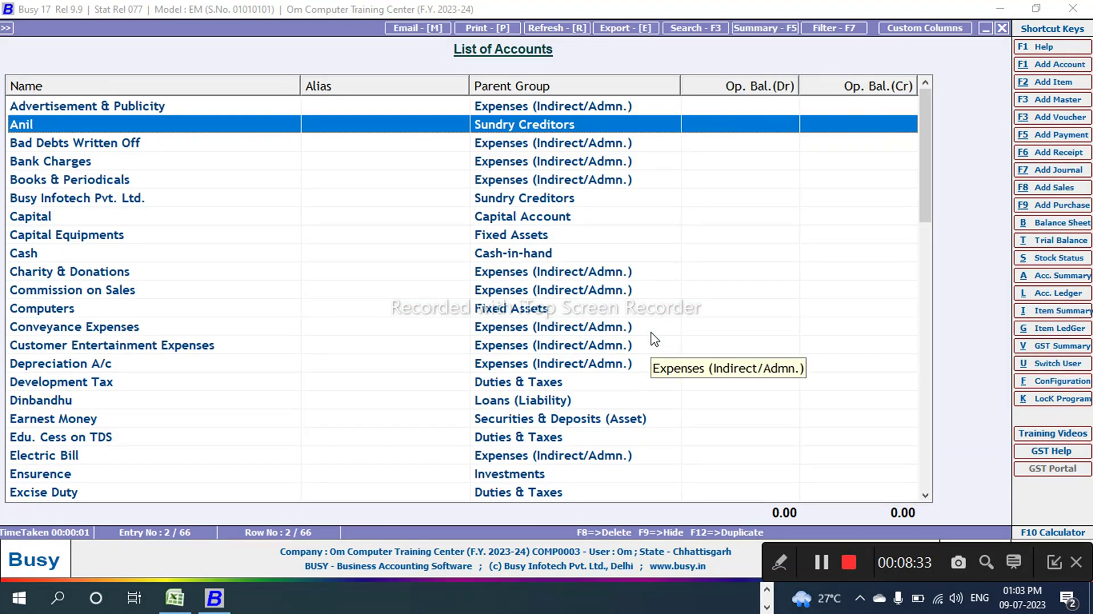
key(Escape)
key(Return)
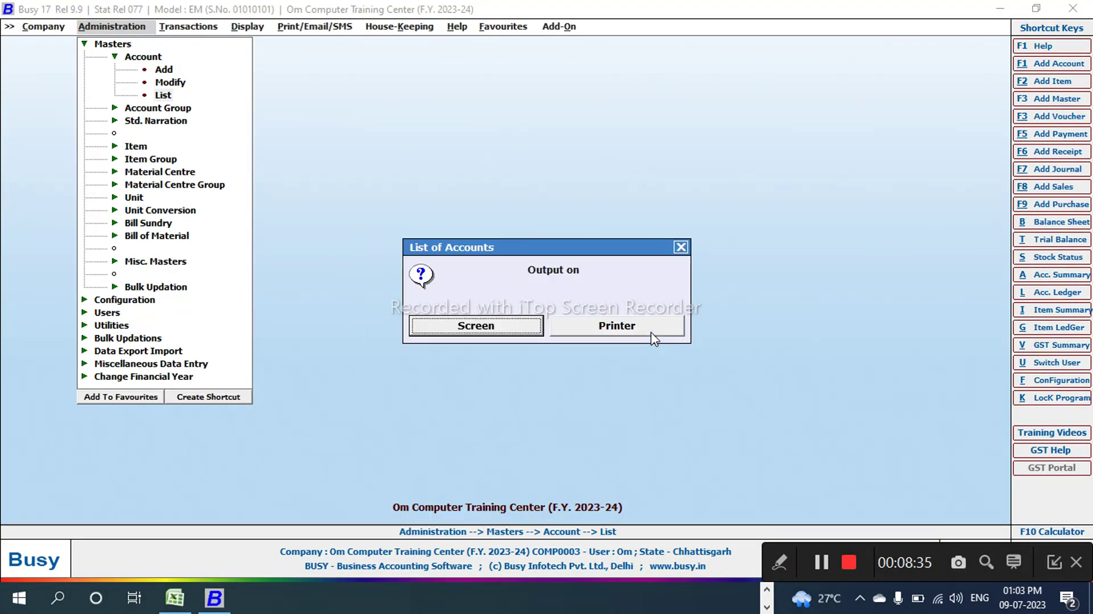
key(Escape)
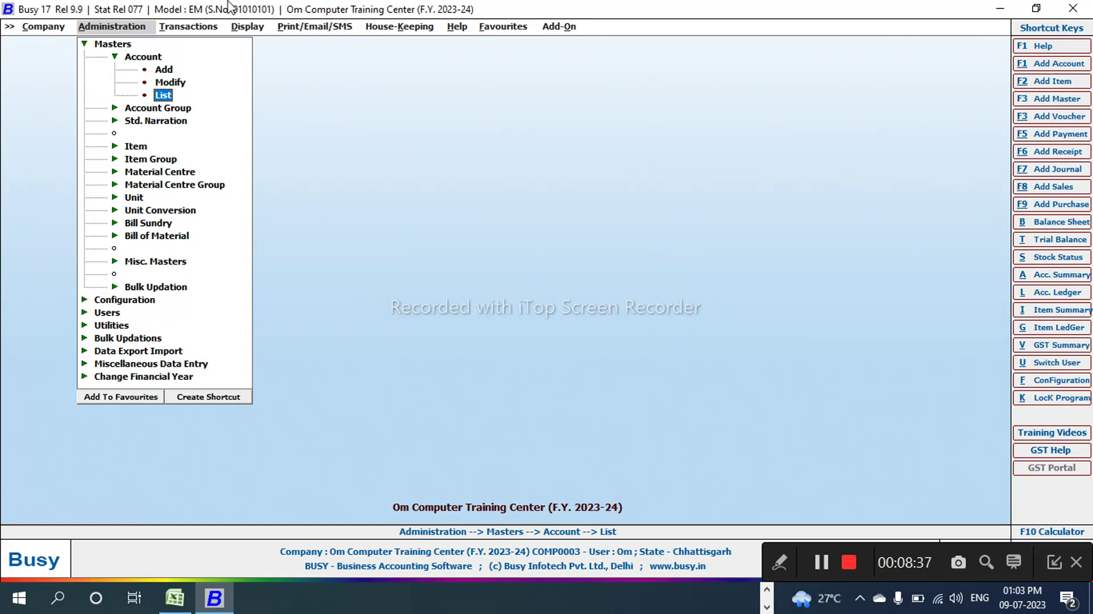